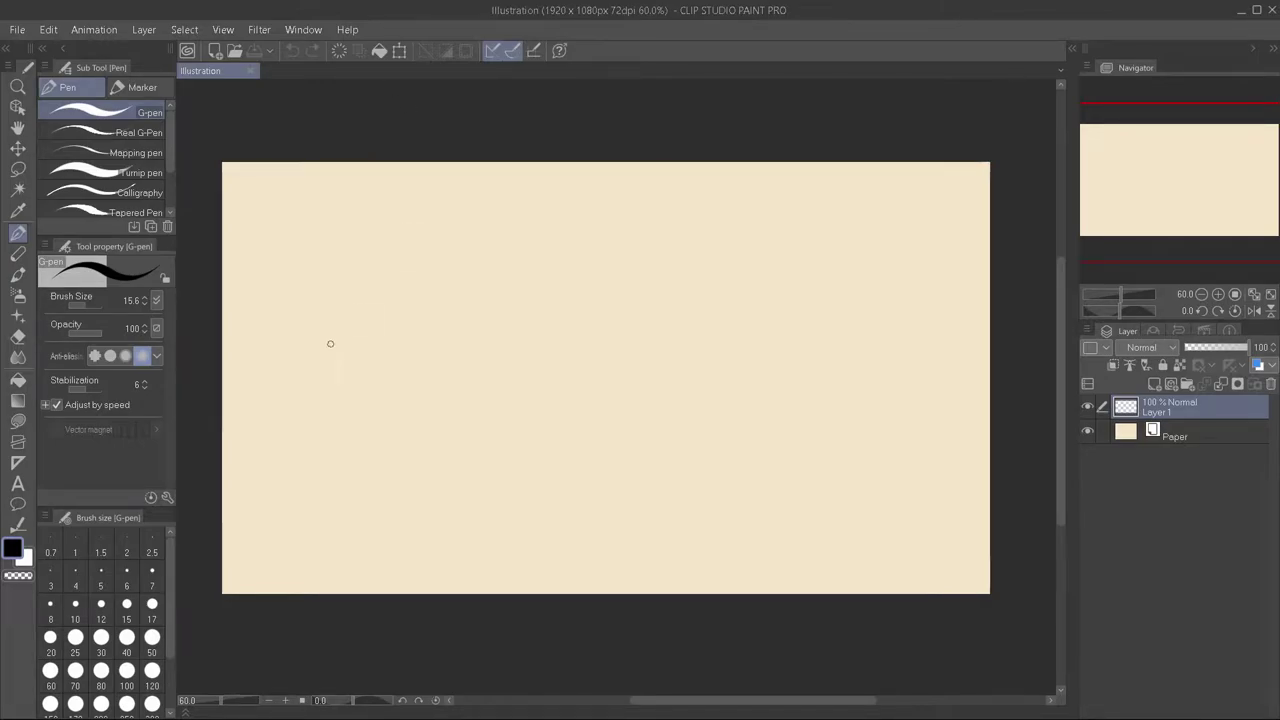
- Eyedrop the cream paper colour into the main drawing colour
left_click(586, 324, "alt")
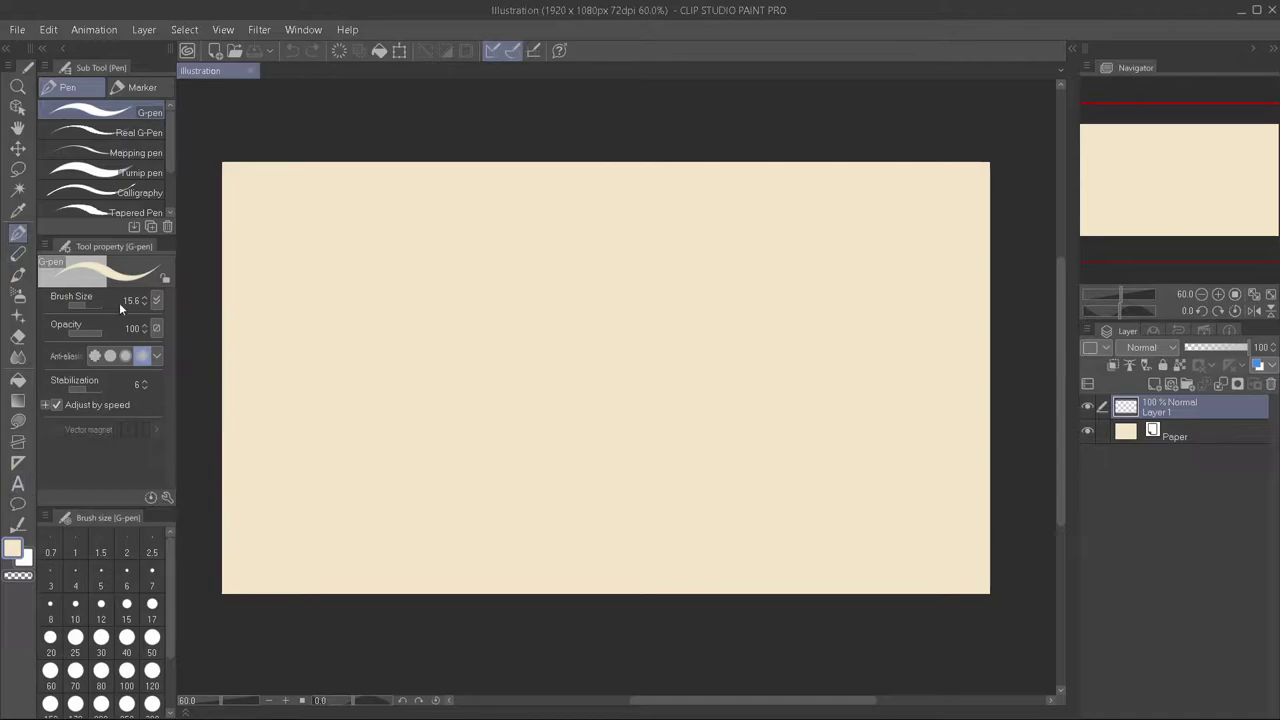
- Set the G-pen size to 27.5 and draw the long upper eyelid curve
mouse_move(443, 366)
left_mouse_down()
mouse_move(337, 366)
mouse_move(470, 311)
left_mouse_up()
left_click_drag(368, 356, 686, 246)
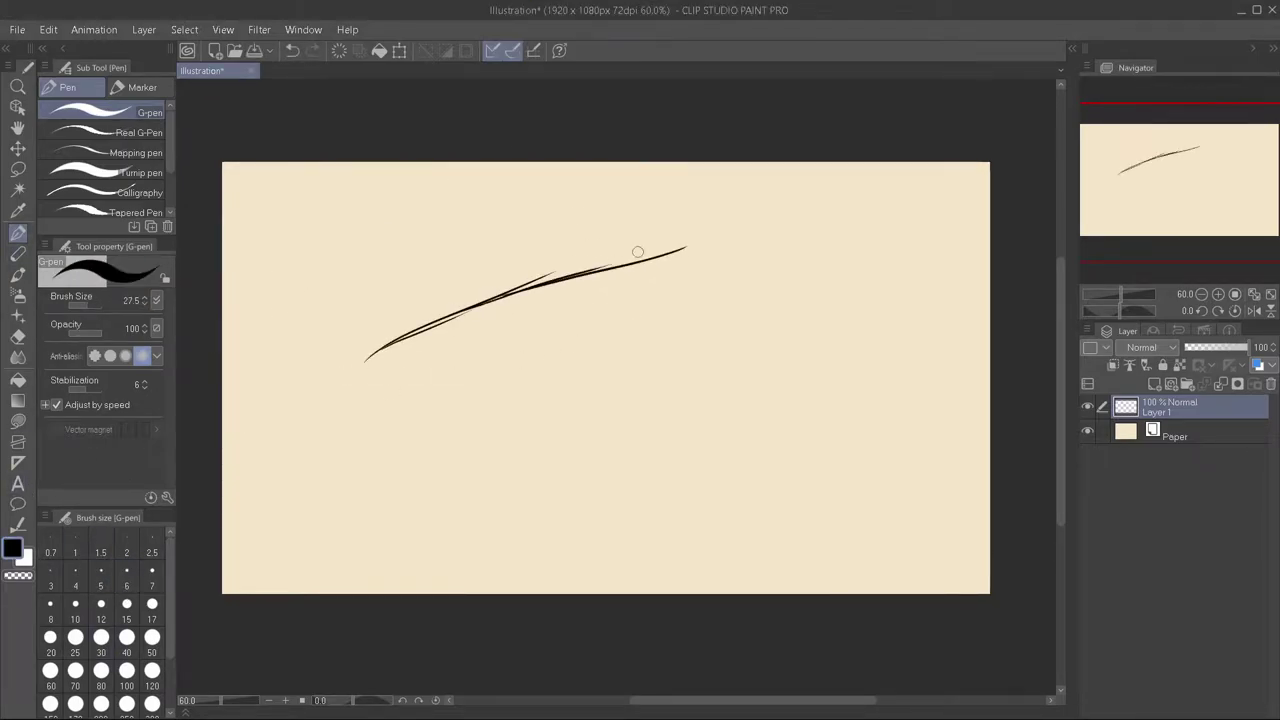
key("ctrl+z")
key("ctrl+z")
left_click_drag(340, 380, 524, 286)
left_click_drag(376, 348, 780, 190)
- Add parallel curves below it to build up the upper eyelid
left_click_drag(358, 389, 560, 310)
left_click_drag(630, 285, 828, 170)
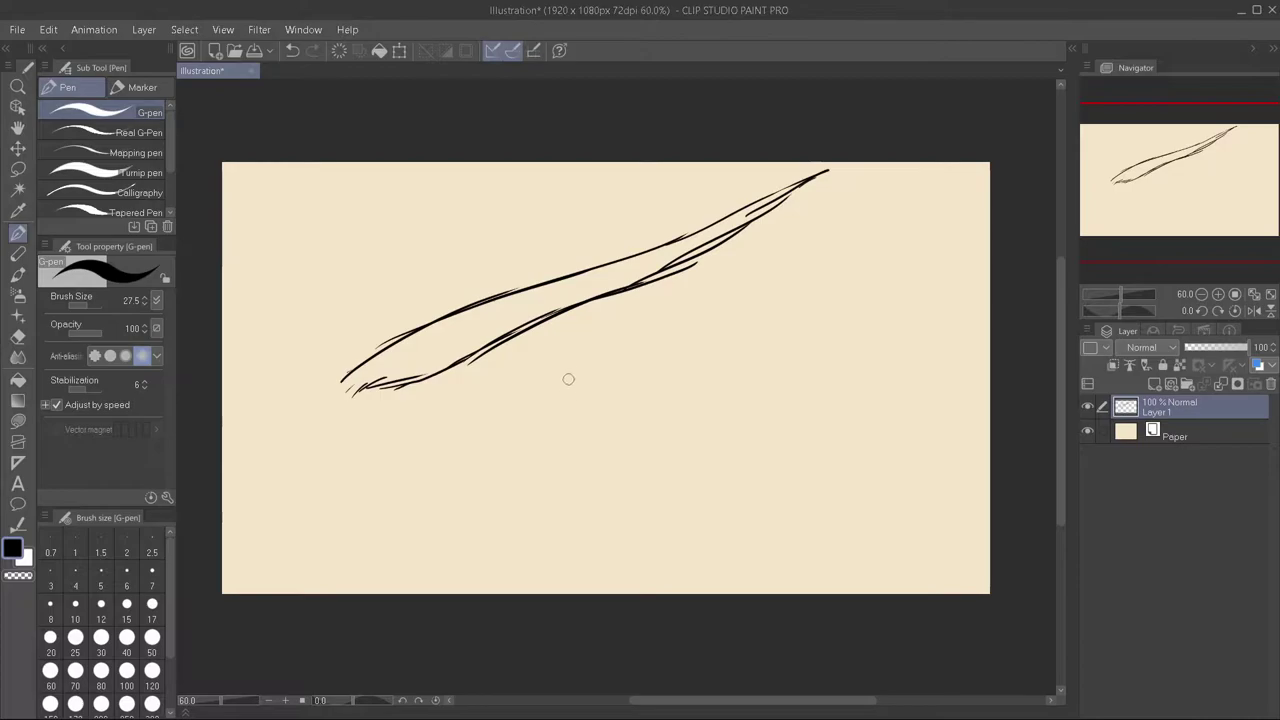
mouse_move(452, 394)
left_mouse_down()
mouse_move(660, 322)
mouse_move(738, 322)
left_mouse_up()
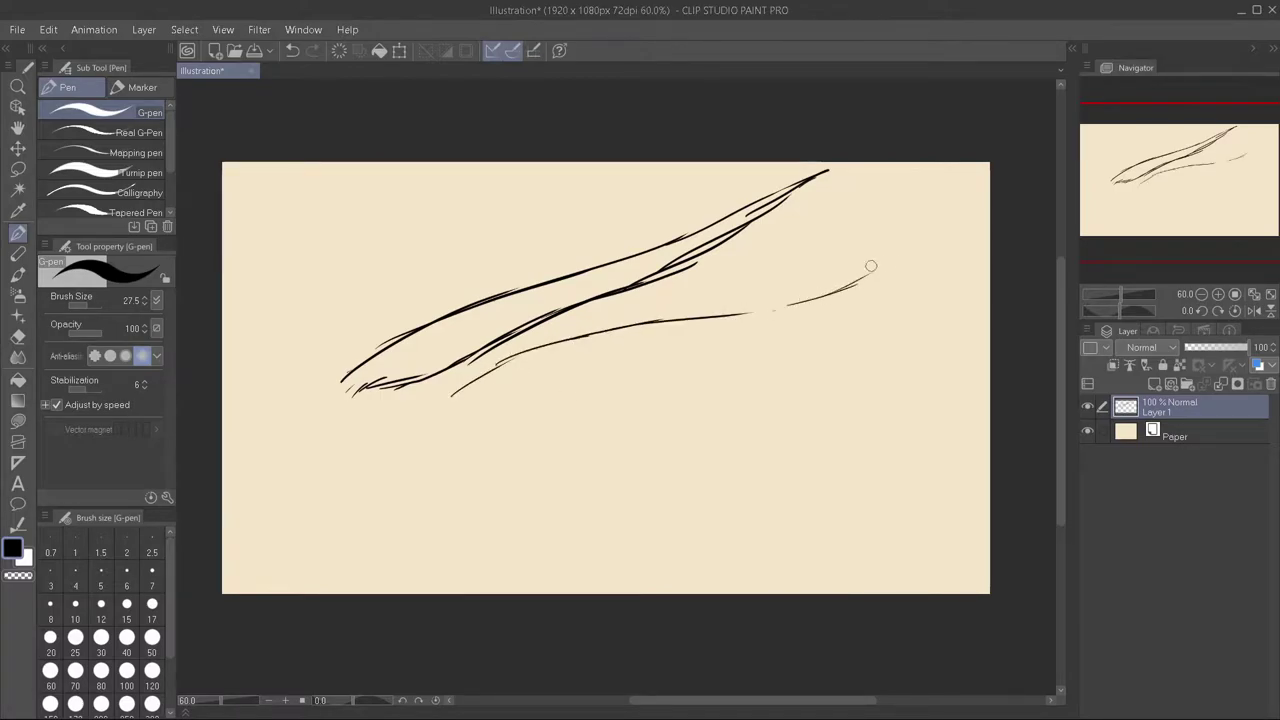
mouse_move(426, 450)
left_mouse_down()
mouse_move(582, 350)
mouse_move(850, 312)
mouse_move(772, 358)
mouse_move(715, 418)
left_mouse_up()
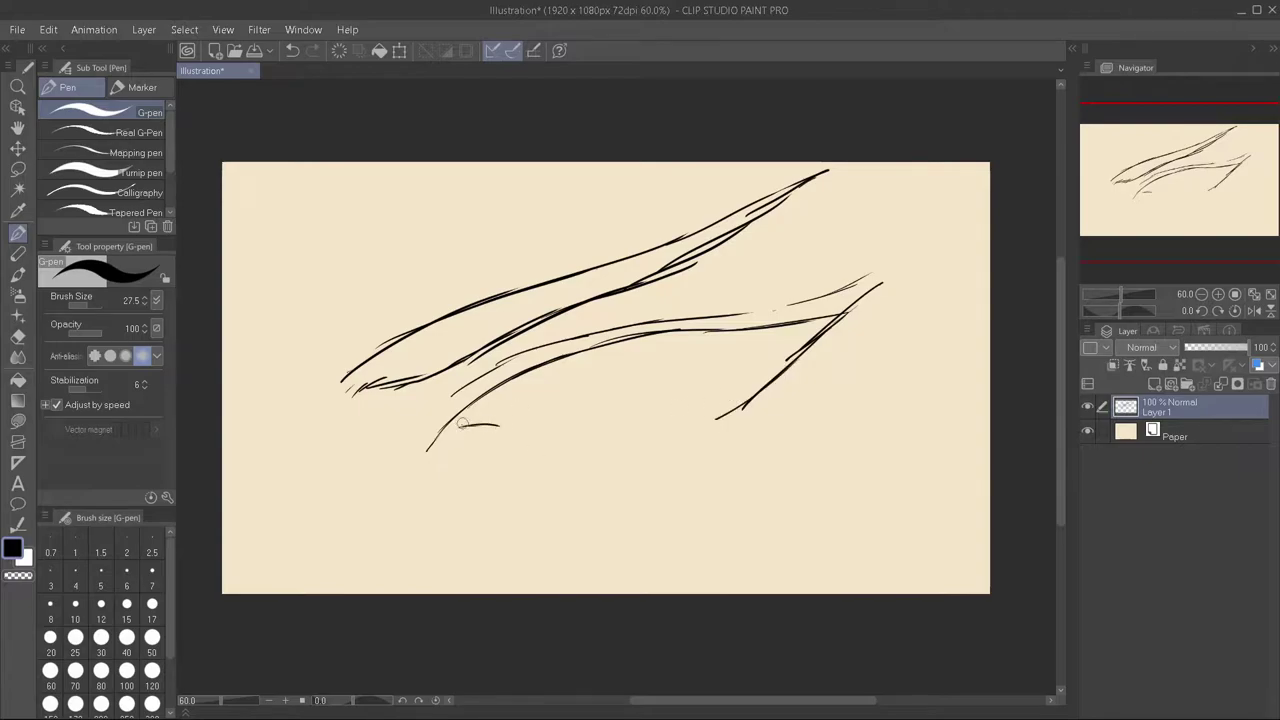
- Draw a curved lower lid with short lashes and thicken the upper lid crease
left_click_drag(462, 423, 672, 424)
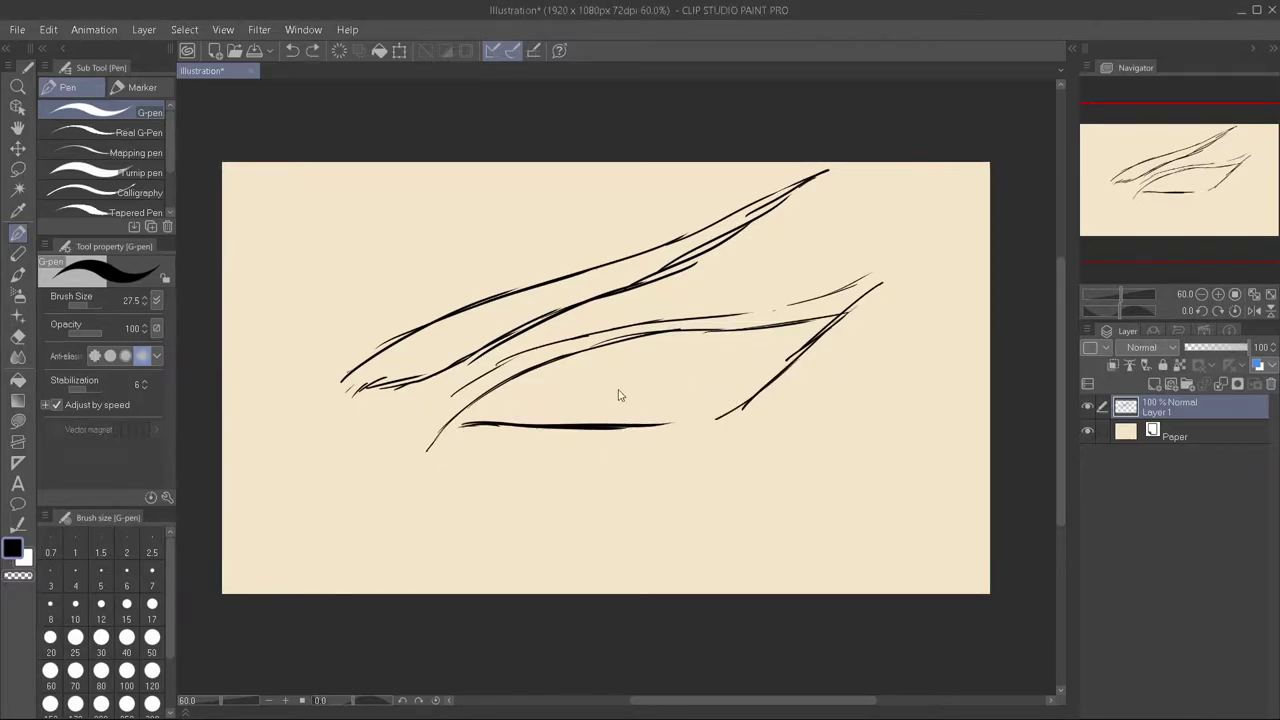
key("ctrl+z")
key("ctrl+z")
mouse_move(446, 432)
left_mouse_down()
mouse_move(486, 426)
mouse_move(580, 452)
mouse_move(676, 433)
mouse_move(616, 458)
left_mouse_up()
mouse_move(476, 444)
left_mouse_down()
mouse_move(476, 458)
mouse_move(519, 462)
left_mouse_up()
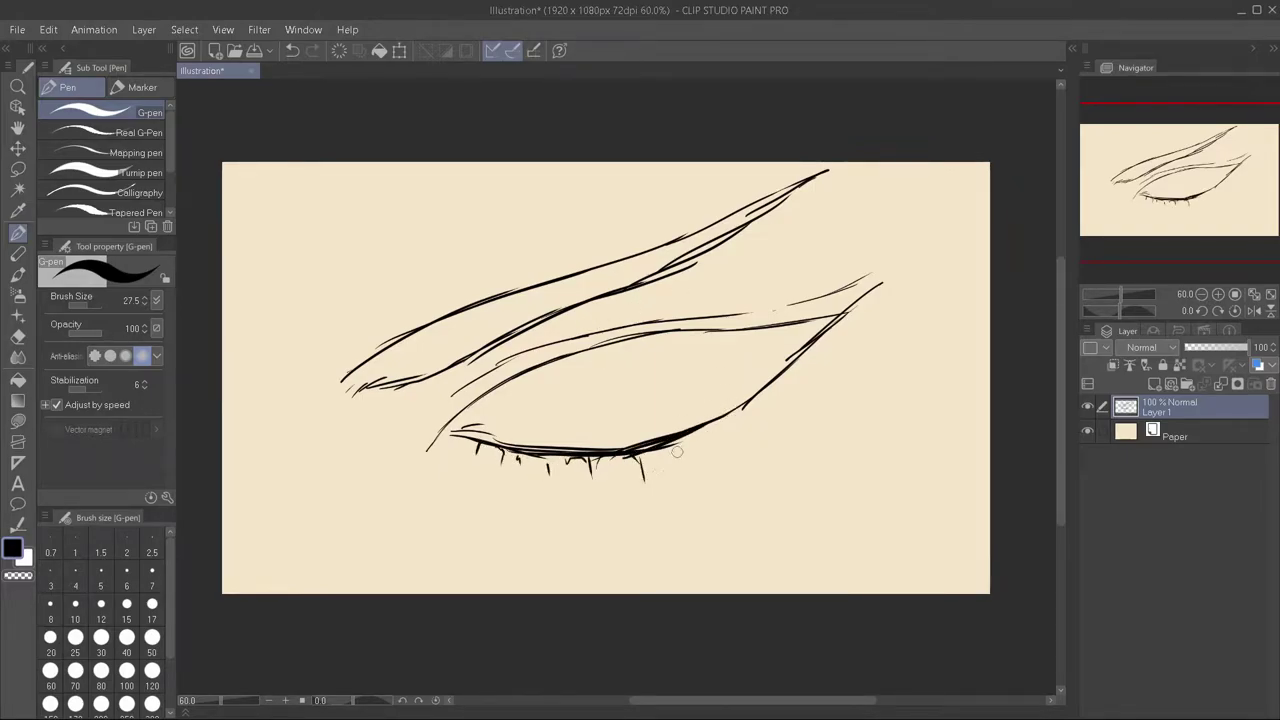
left_click_drag(660, 454, 692, 472)
left_click_drag(704, 436, 742, 460)
mouse_move(750, 410)
left_mouse_down()
mouse_move(783, 448)
mouse_move(800, 378)
mouse_move(880, 310)
left_mouse_up()
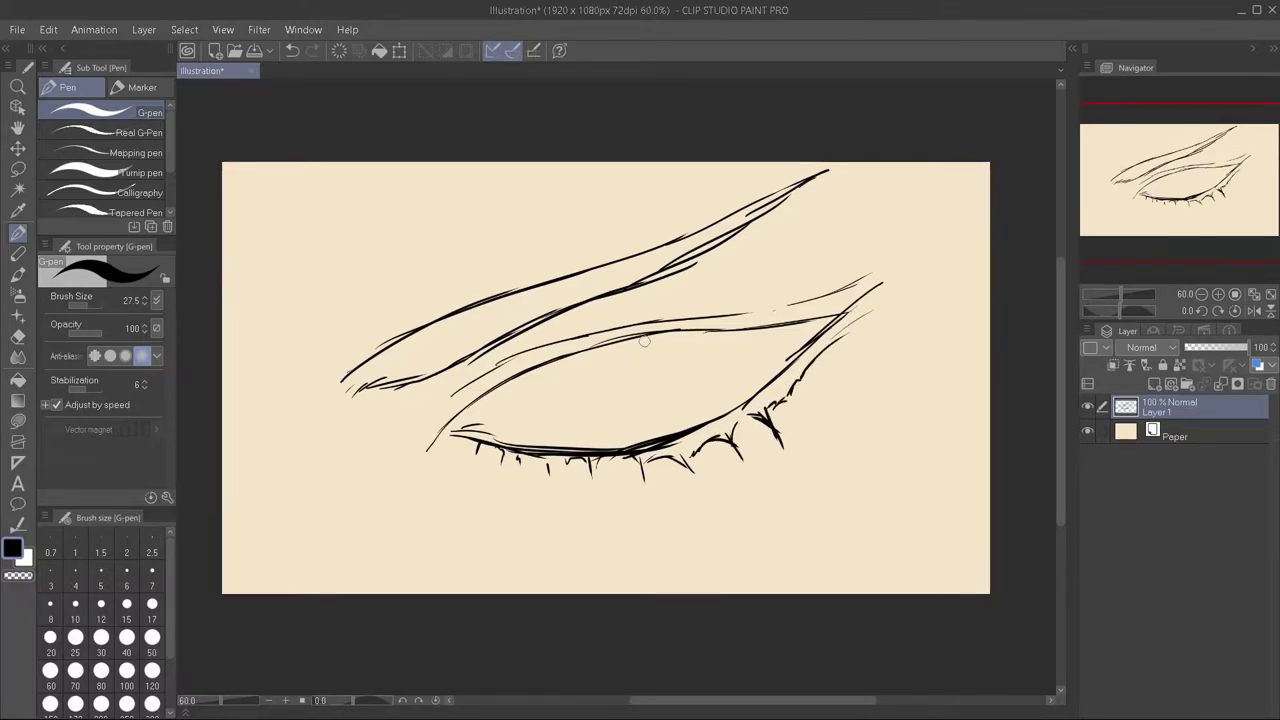
left_click_drag(506, 342, 690, 320)
left_click_drag(592, 328, 776, 314)
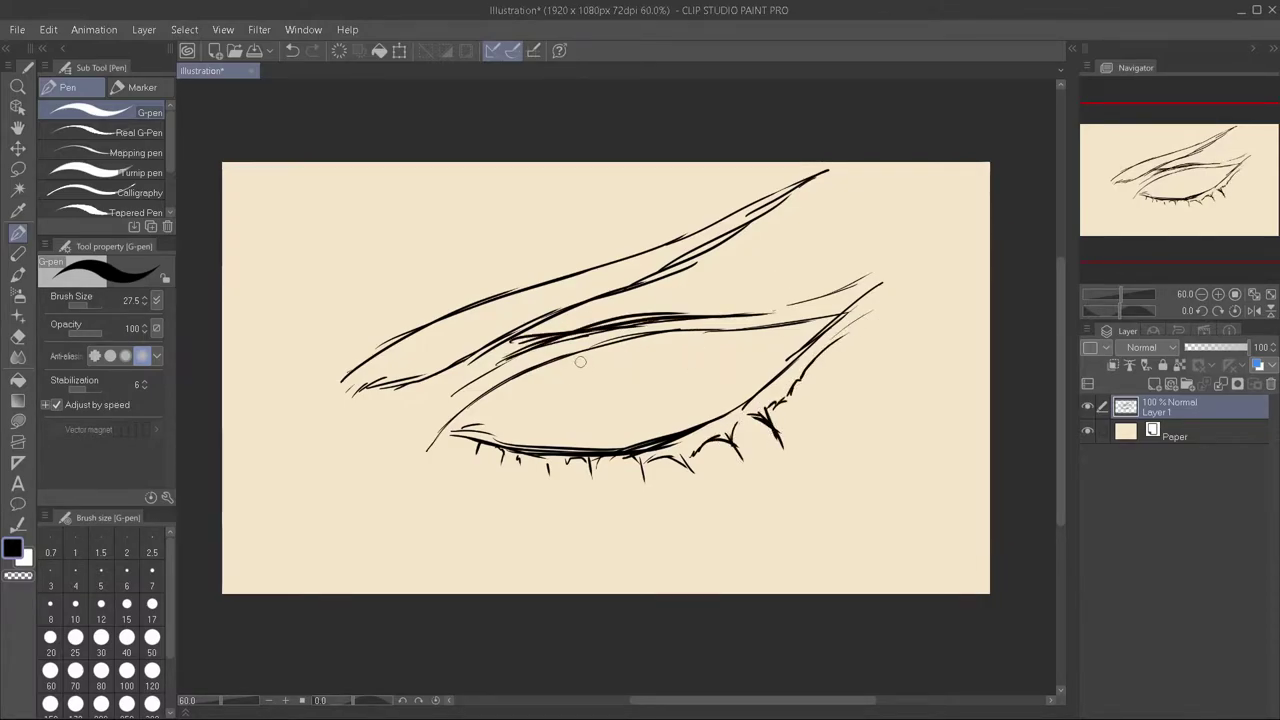
- Draw hair strands down the left edge and from the upper-left top
left_click_drag(222, 325, 381, 473)
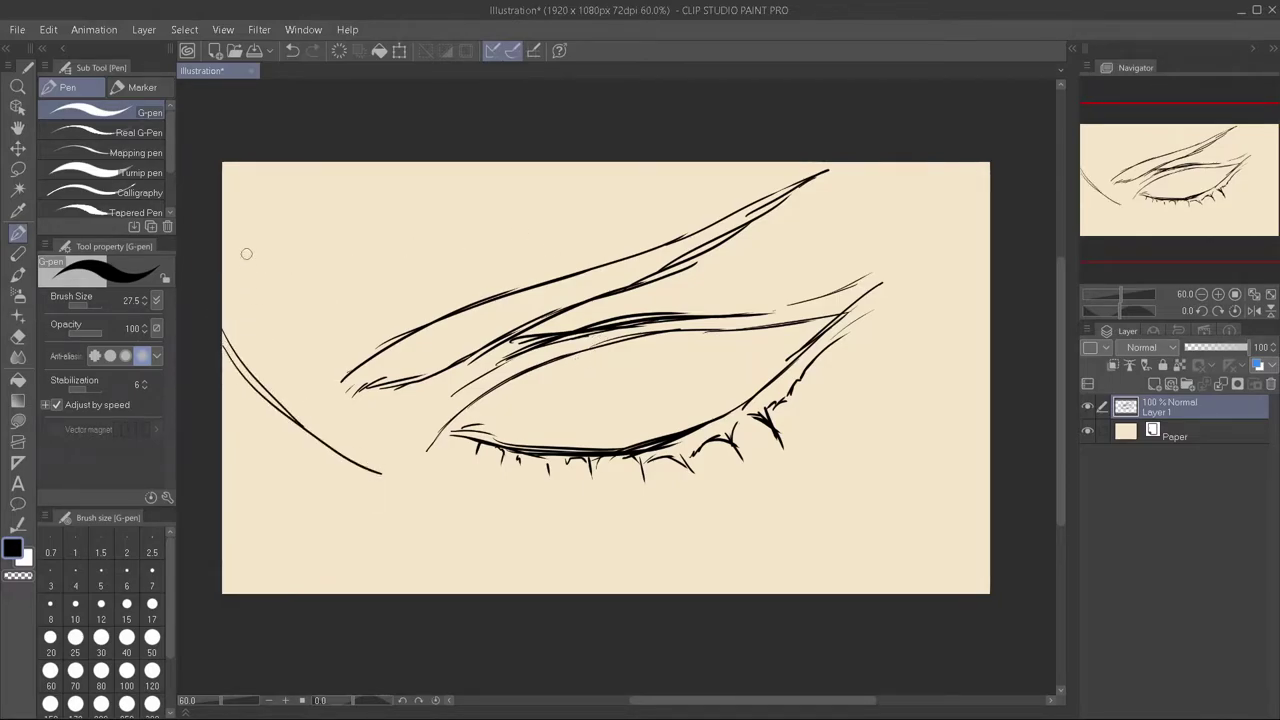
mouse_move(224, 192)
left_mouse_down()
mouse_move(300, 392)
mouse_move(385, 475)
left_mouse_up()
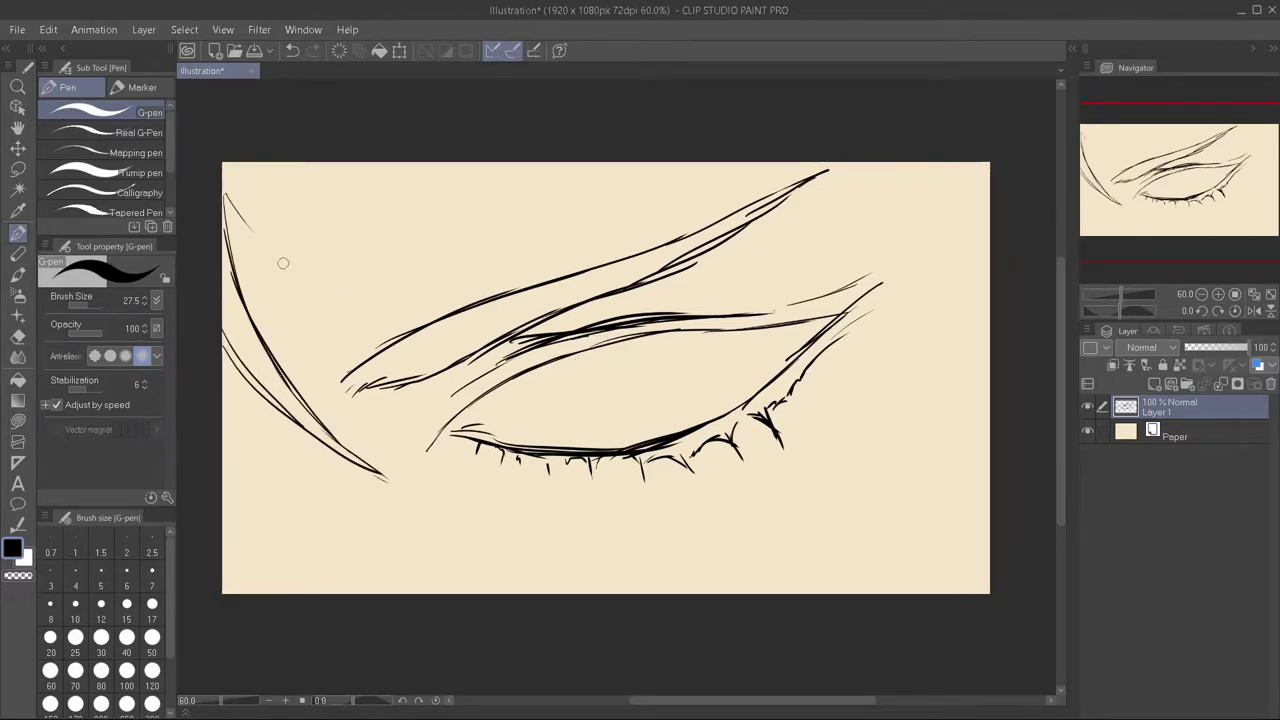
left_click_drag(228, 200, 395, 340)
left_click_drag(283, 178, 360, 318)
left_click_drag(325, 163, 410, 278)
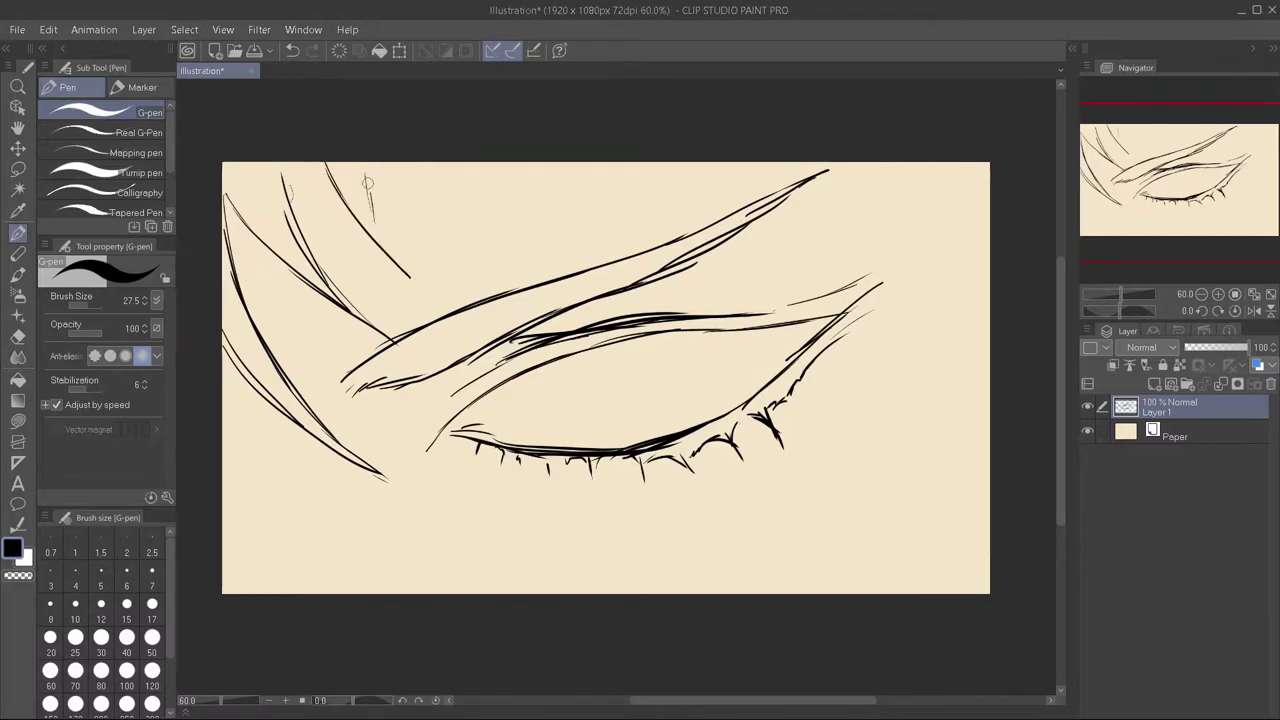
left_click_drag(365, 163, 405, 224)
left_click_drag(397, 165, 421, 232)
- Draw diagonal hair strands across the upper middle falling over the eye
mouse_move(452, 172)
left_mouse_down()
mouse_move(366, 342)
mouse_move(496, 158)
mouse_move(600, 296)
left_mouse_up()
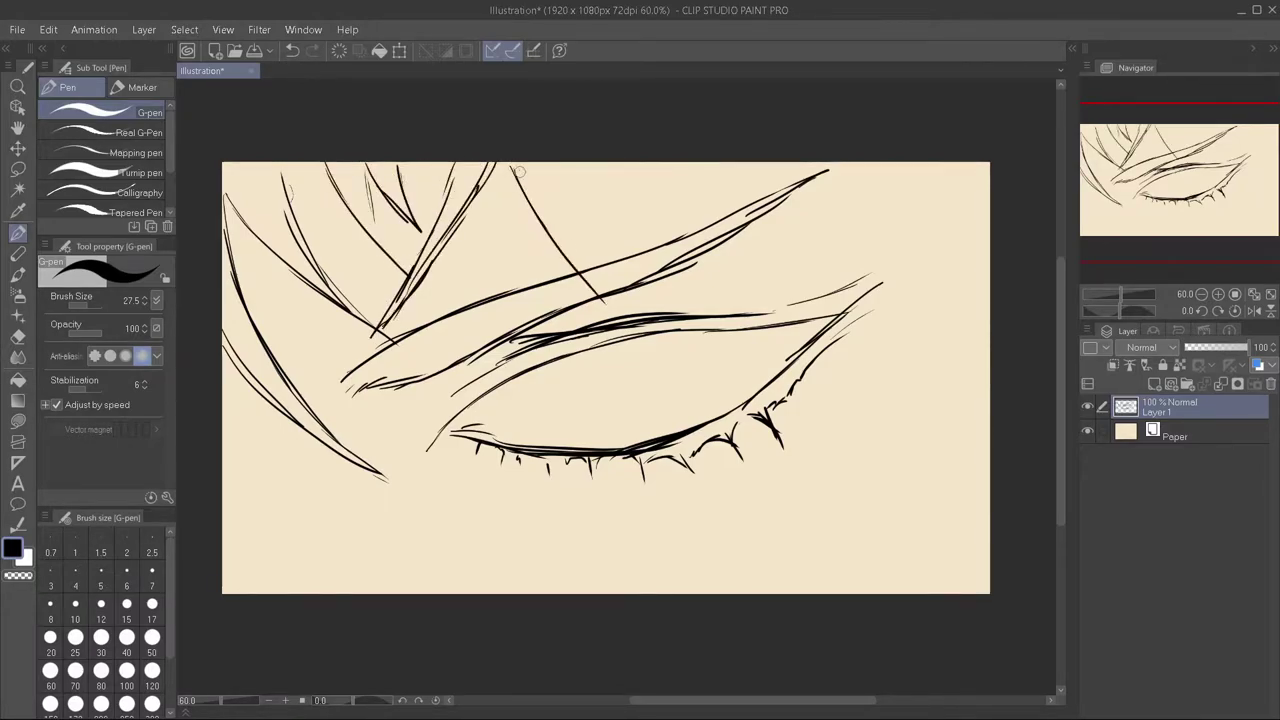
left_click_drag(518, 168, 598, 292)
left_click_drag(640, 320, 706, 380)
left_click_drag(656, 330, 584, 212)
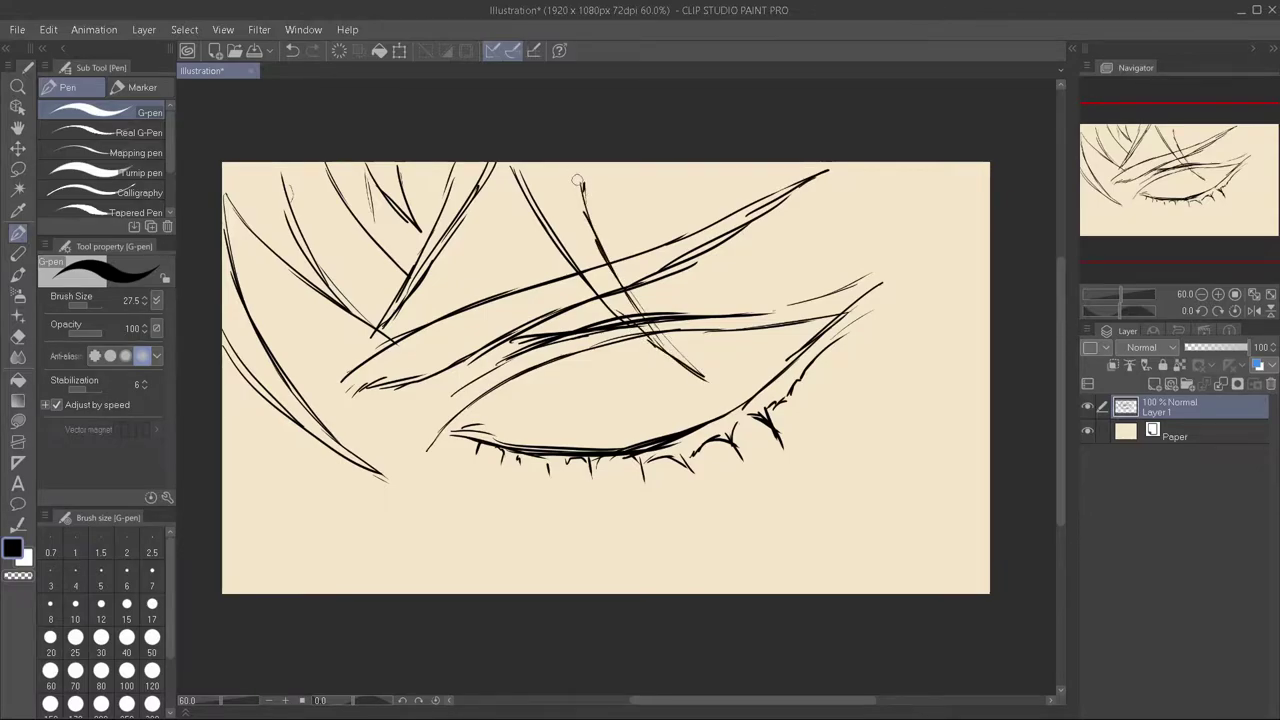
mouse_move(570, 163)
left_mouse_down()
mouse_move(612, 242)
mouse_move(684, 314)
mouse_move(656, 274)
mouse_move(662, 254)
left_mouse_up()
left_click_drag(608, 163, 676, 270)
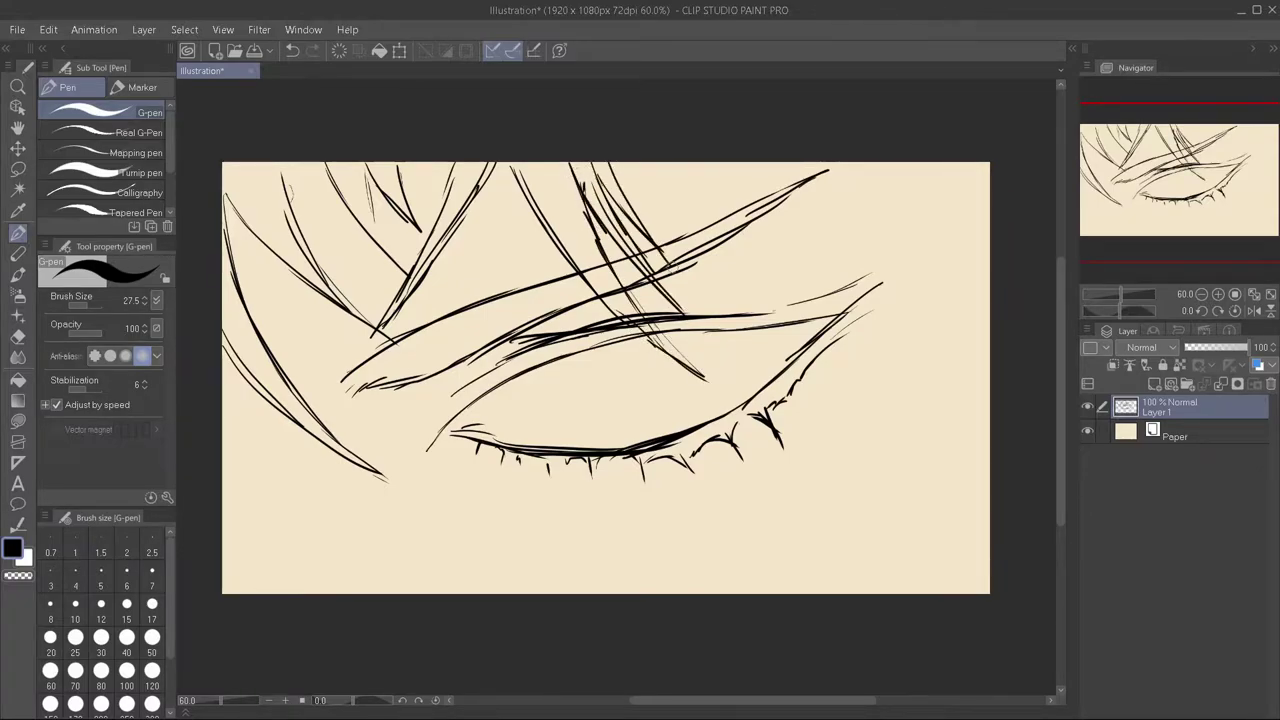
mouse_move(676, 163)
left_mouse_down()
mouse_move(742, 282)
mouse_move(738, 272)
left_mouse_up()
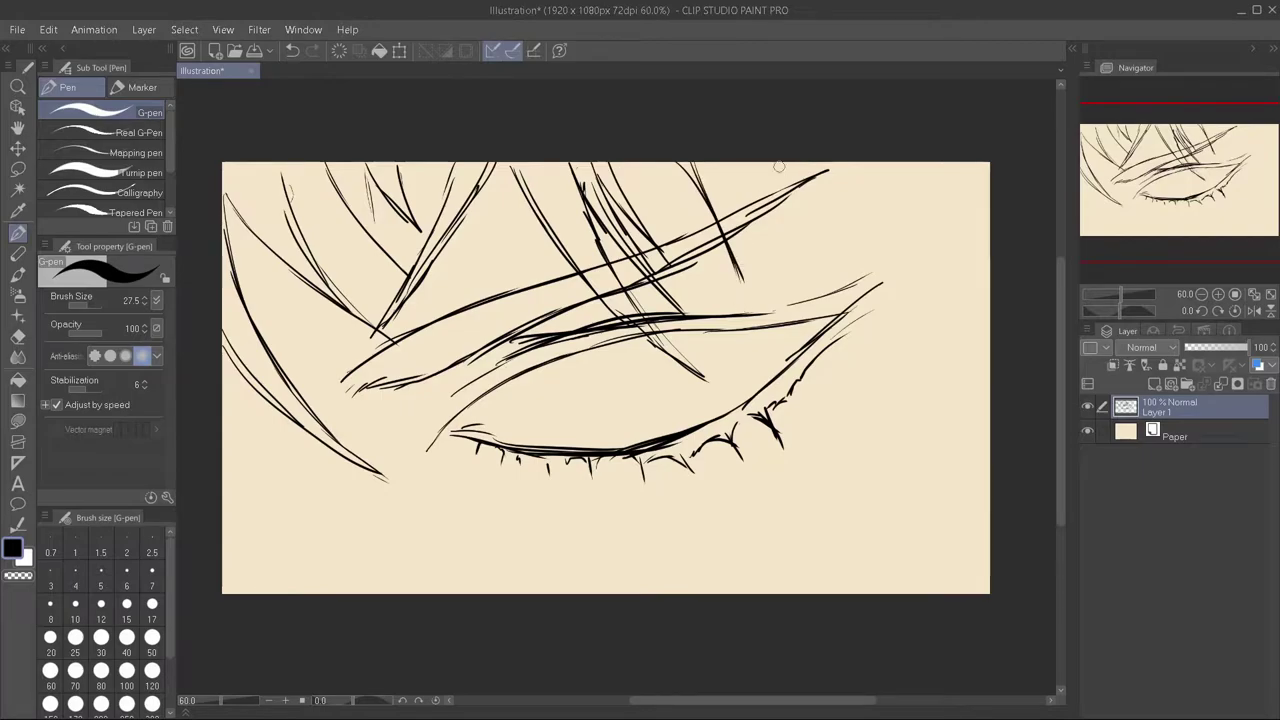
- Add sweeping hair strands at the lower left, dropping the curl
left_click_drag(224, 392, 390, 532)
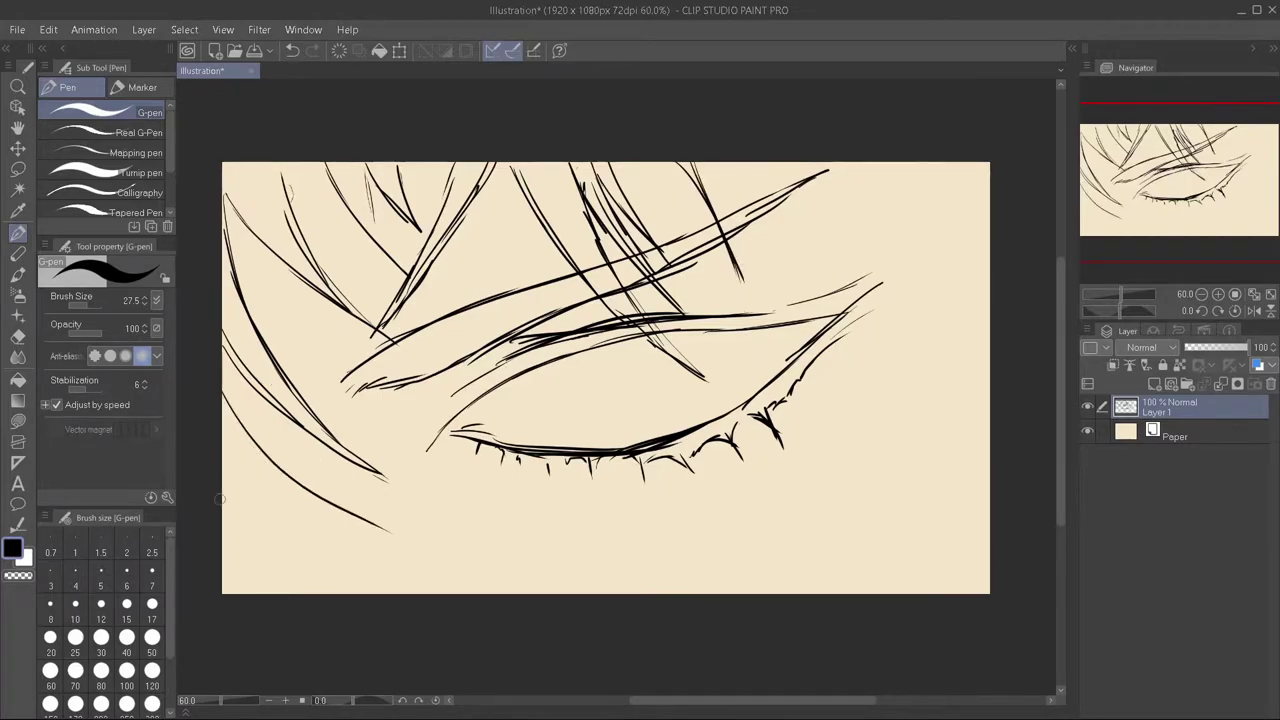
left_click_drag(222, 502, 348, 572)
mouse_move(228, 551)
left_mouse_down()
mouse_move(340, 580)
mouse_move(372, 562)
left_mouse_up()
left_click_drag(300, 582, 340, 563)
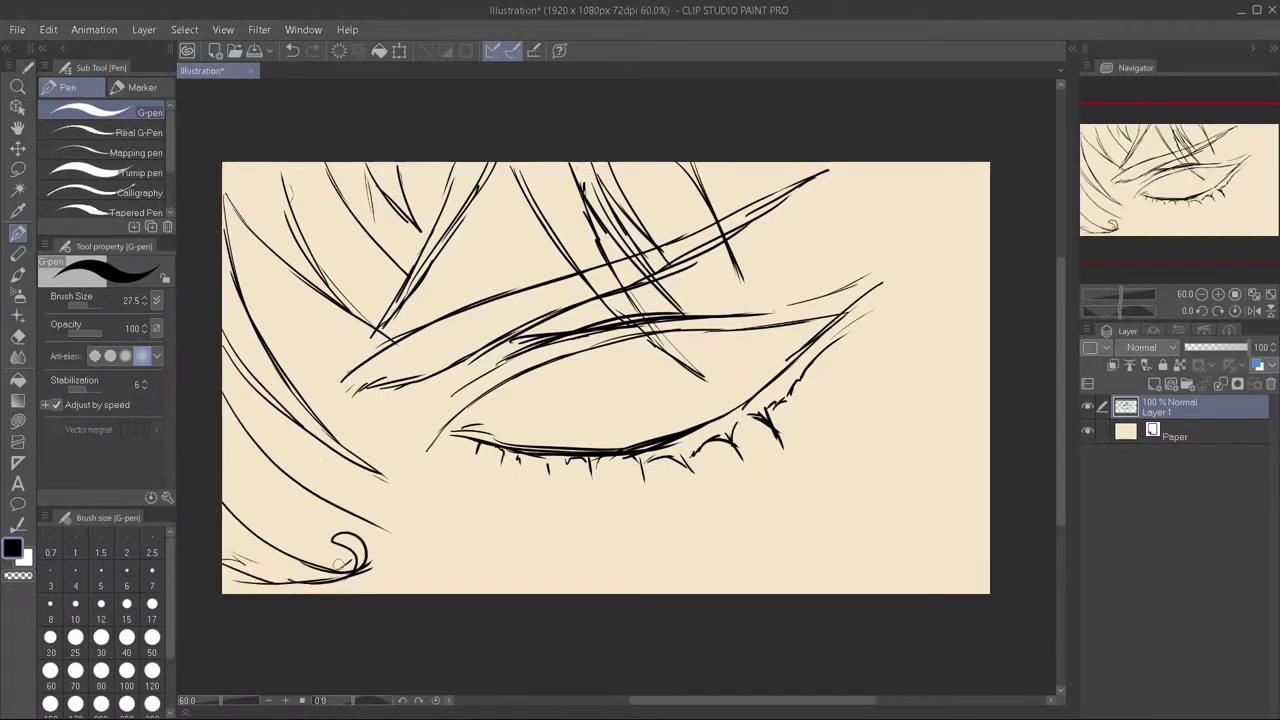
key("ctrl+z")
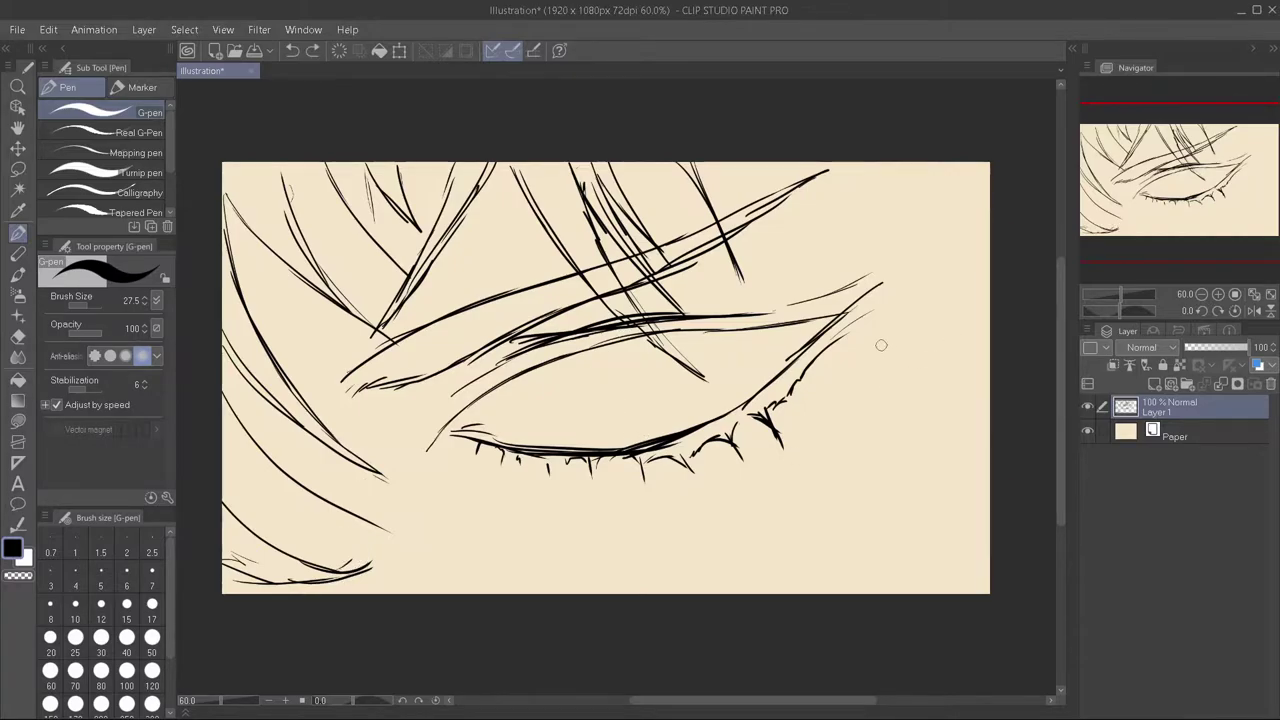
- Draw long hair strands at the upper right down toward the eye's corner
mouse_move(785, 165)
left_mouse_down()
mouse_move(770, 284)
mouse_move(803, 312)
left_mouse_up()
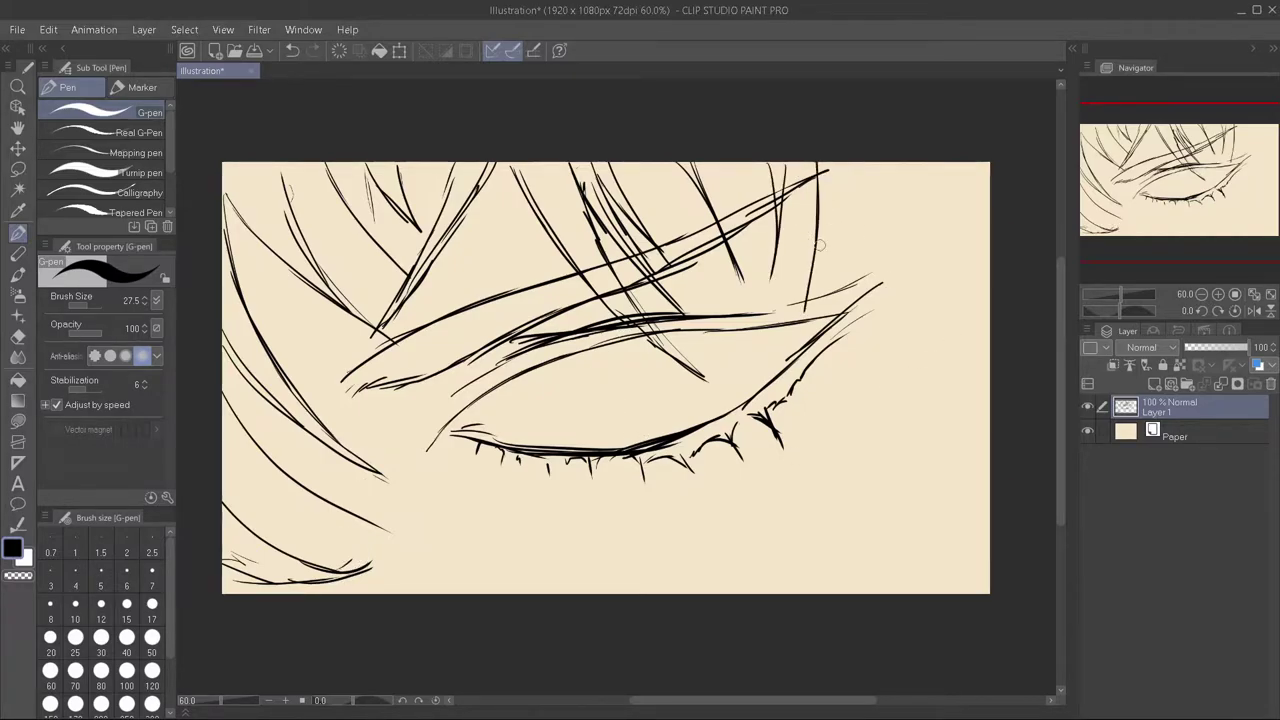
left_click_drag(857, 162, 788, 332)
left_click_drag(869, 160, 835, 320)
left_click_drag(860, 256, 696, 516)
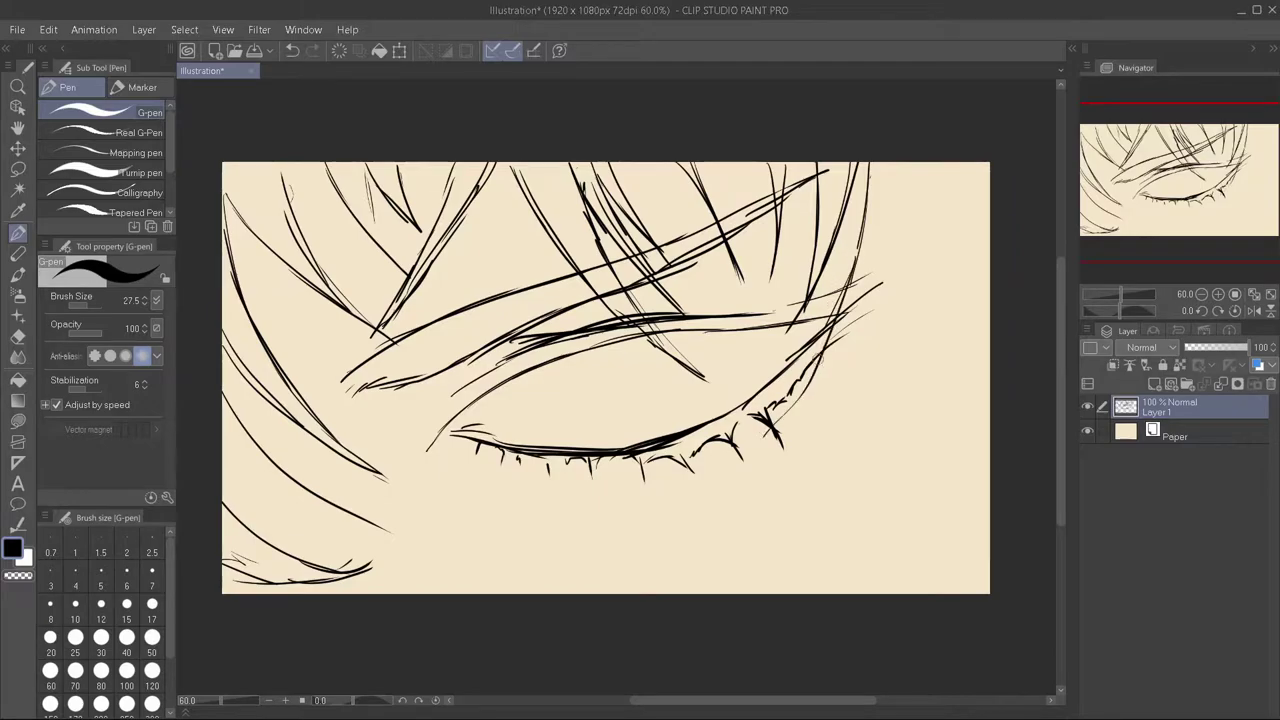
key("ctrl+z")
left_click_drag(755, 475, 737, 505)
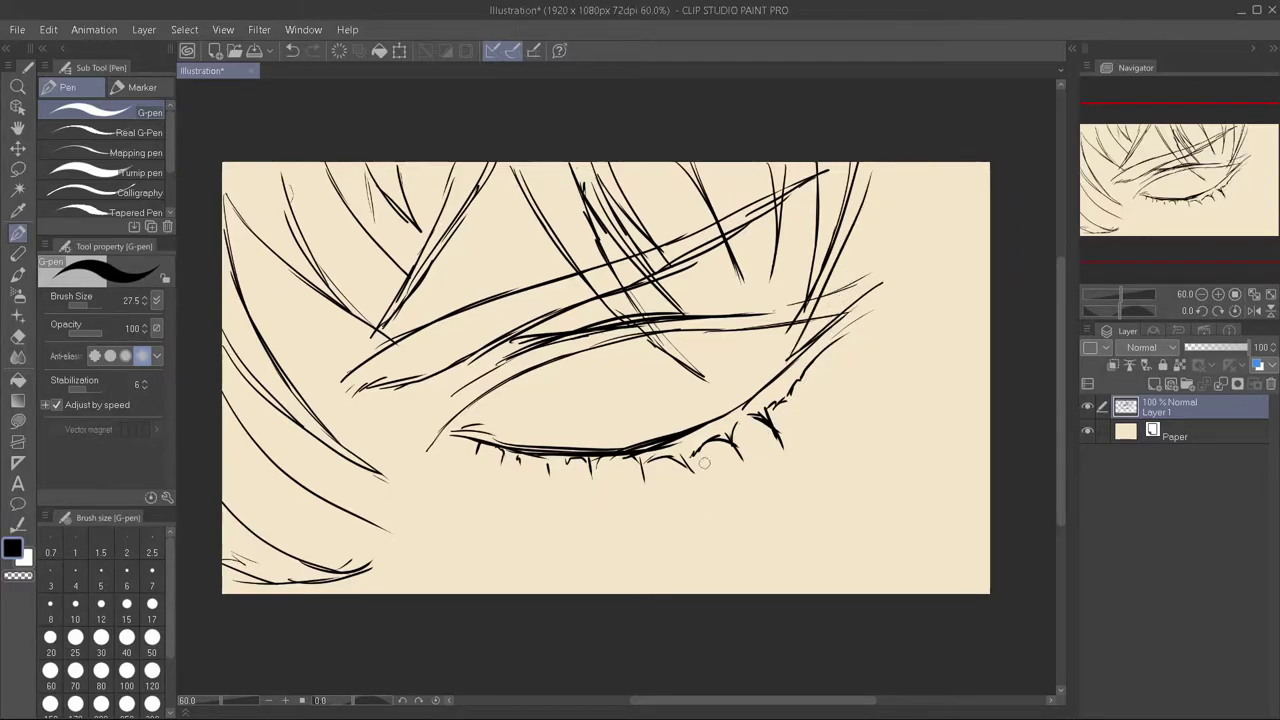
mouse_move(878, 160)
left_mouse_down()
mouse_move(832, 345)
mouse_move(744, 490)
left_mouse_up()
- Add long diagonal strands beside the eye's right corner
left_click_drag(856, 338, 770, 460)
left_click_drag(862, 298, 824, 428)
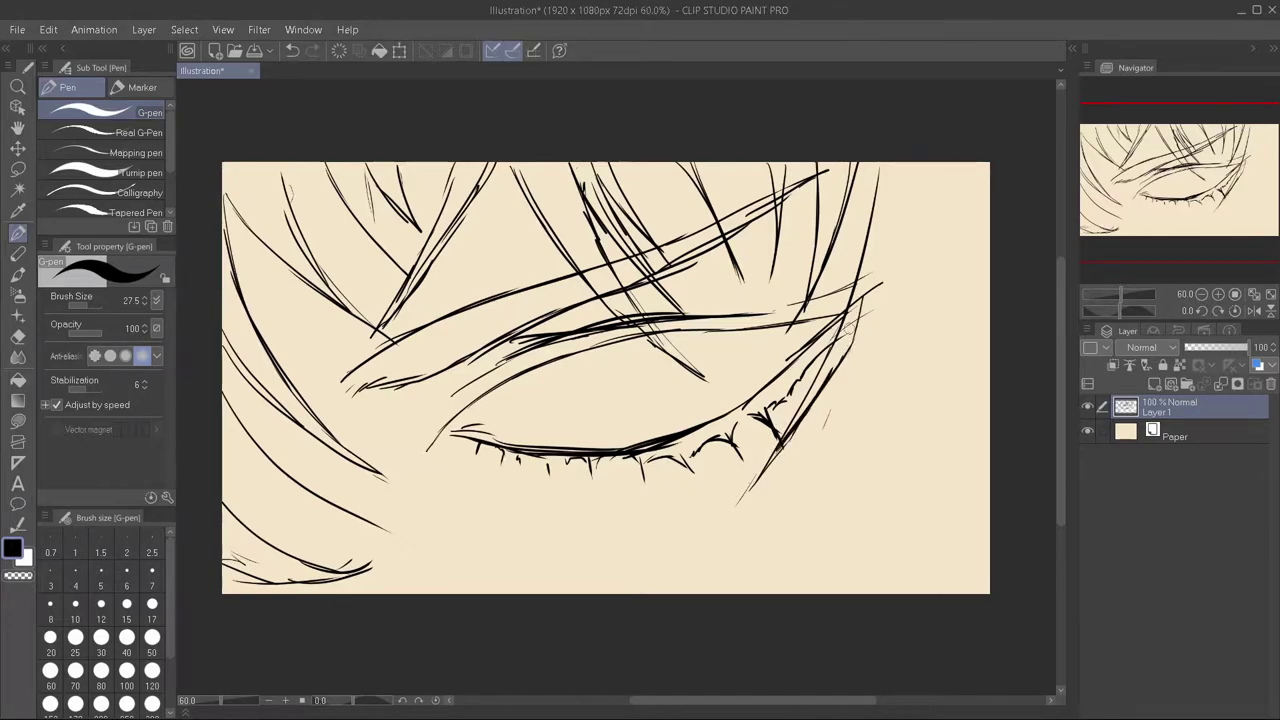
left_click_drag(838, 368, 757, 531)
mouse_move(784, 490)
left_mouse_down()
mouse_move(750, 562)
mouse_move(920, 360)
left_mouse_up()
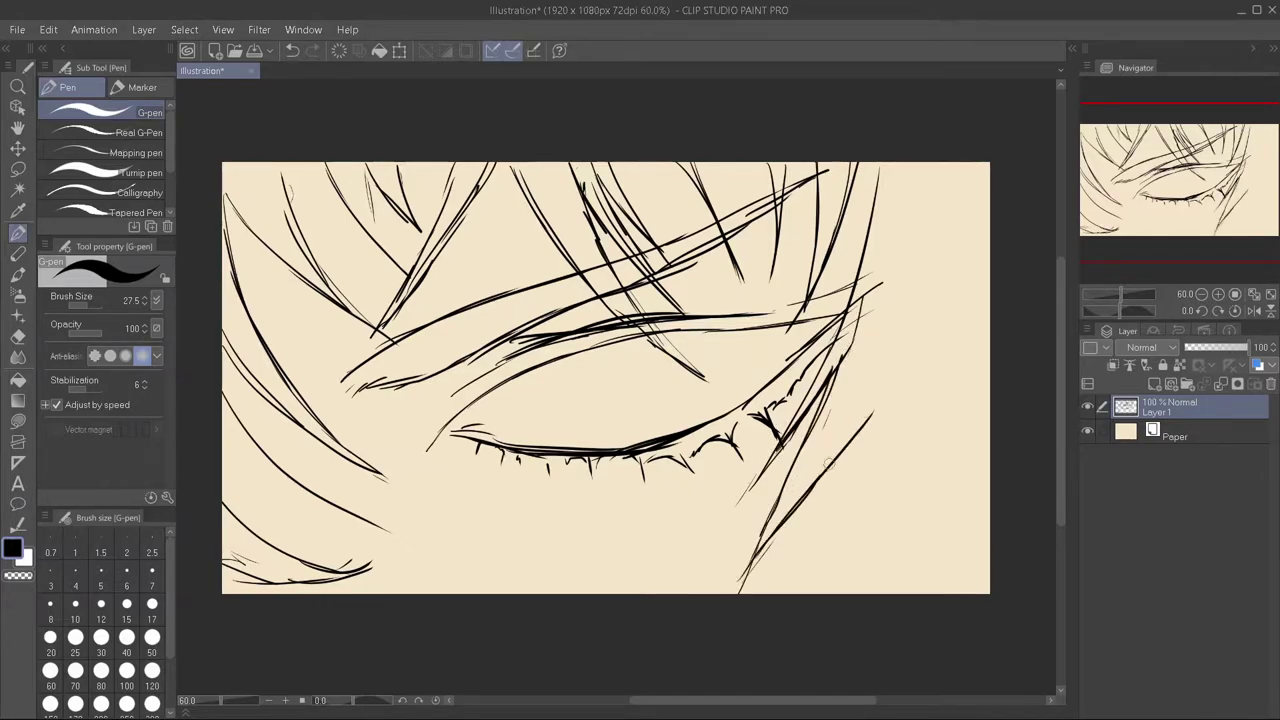
left_click_drag(886, 285, 810, 530)
left_click_drag(884, 360, 855, 478)
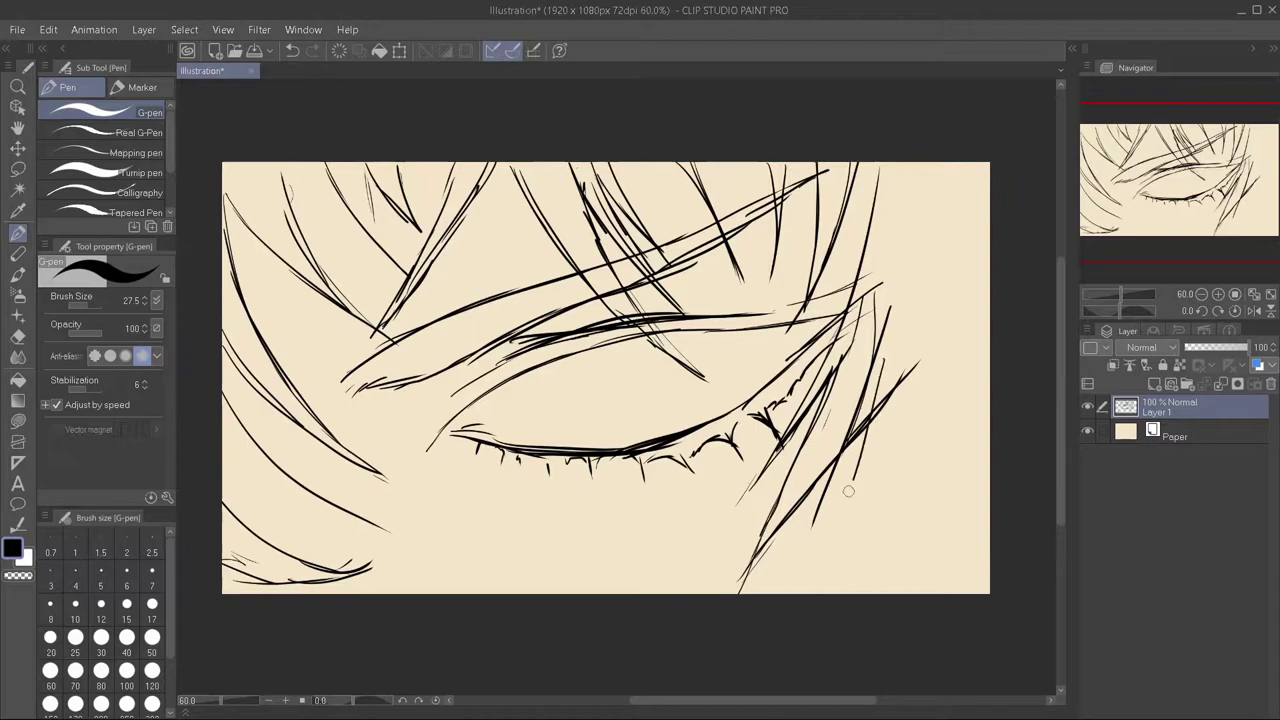
left_click_drag(896, 388, 817, 562)
mouse_move(926, 384)
left_mouse_down()
mouse_move(830, 533)
mouse_move(933, 391)
left_mouse_up()
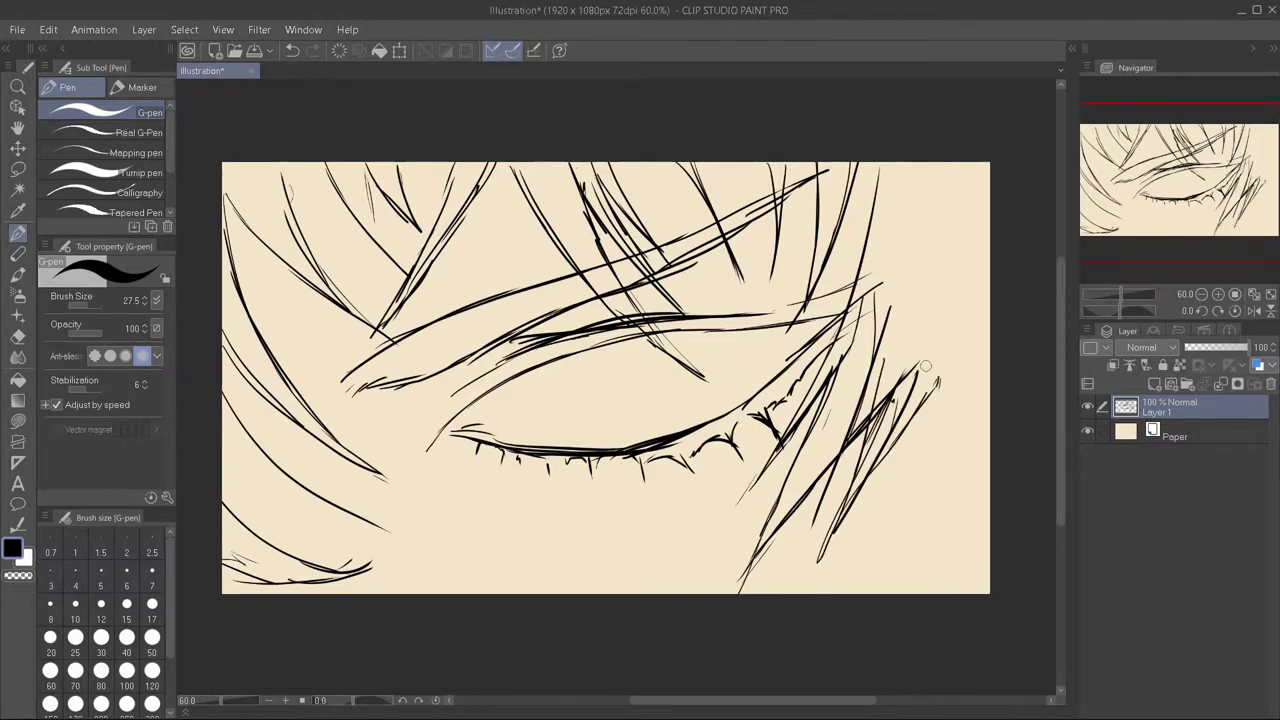
- Draw curved strands along the right edge and a long strand above the eye
left_click_drag(940, 220, 930, 385)
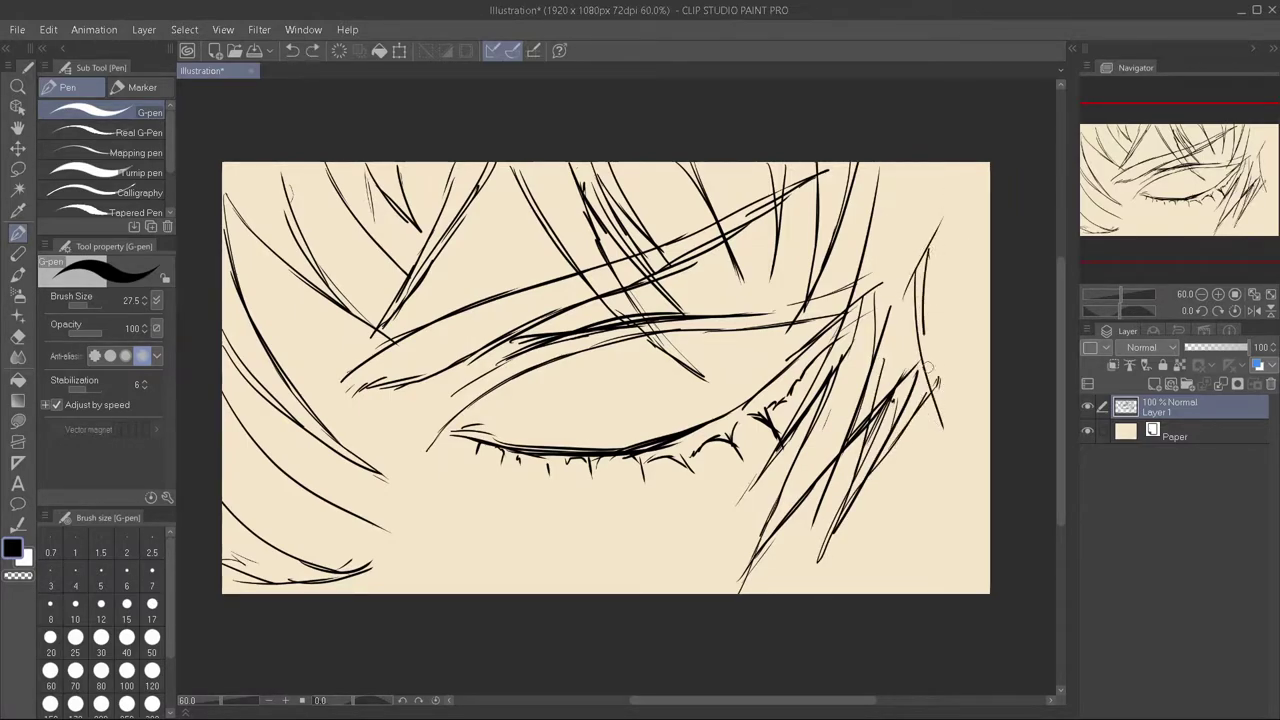
left_click_drag(920, 255, 965, 485)
left_click_drag(934, 398, 905, 492)
mouse_move(960, 374)
left_mouse_down()
mouse_move(922, 456)
mouse_move(945, 500)
mouse_move(955, 446)
mouse_move(836, 600)
left_mouse_up()
key("ctrl+z")
key("ctrl+z")
key("ctrl+z")
key("ctrl+z")
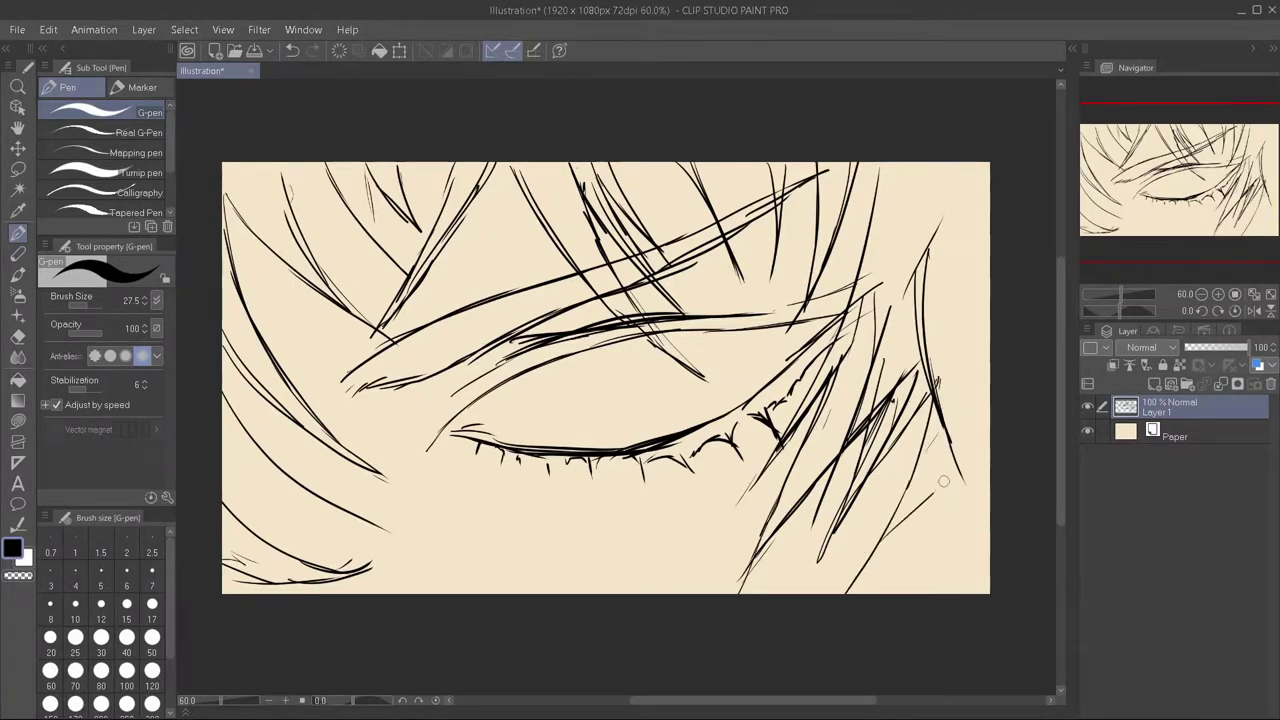
left_click_drag(985, 410, 872, 570)
mouse_move(978, 394)
left_mouse_down()
mouse_move(976, 480)
mouse_move(990, 488)
left_mouse_up()
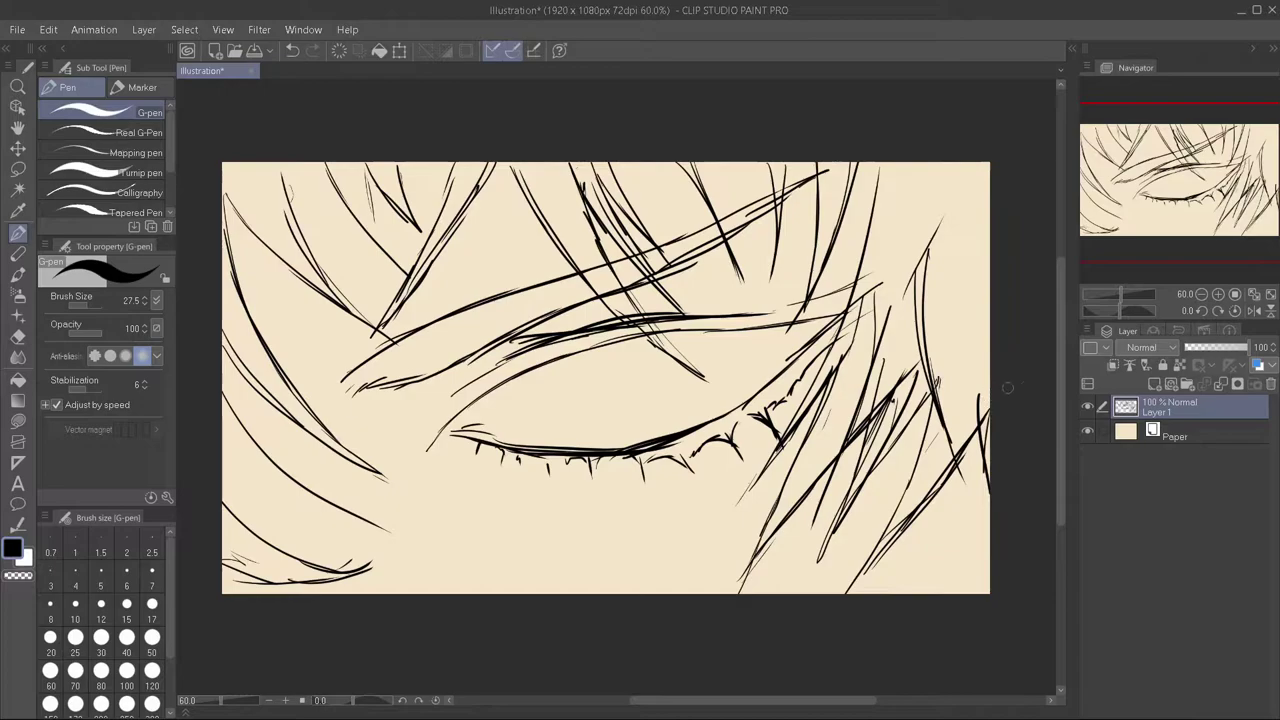
left_click_drag(535, 333, 427, 418)
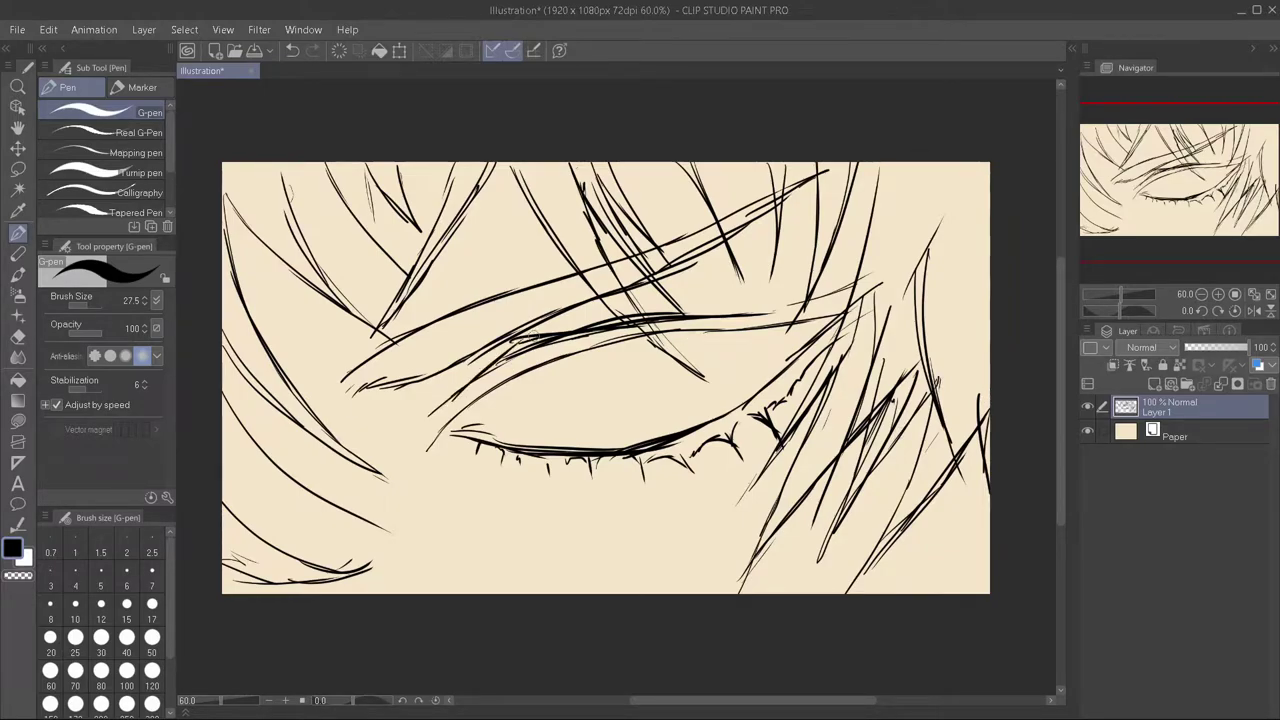
- Try out and undo short strokes at the eye's left end and under the upper lid
mouse_move(404, 484)
left_mouse_down()
mouse_move(446, 426)
mouse_move(482, 403)
mouse_move(428, 449)
mouse_move(540, 375)
left_mouse_up()
key("ctrl+z")
mouse_move(484, 416)
left_mouse_down()
mouse_move(521, 381)
mouse_move(596, 350)
mouse_move(606, 354)
mouse_move(584, 378)
mouse_move(642, 348)
mouse_move(613, 347)
mouse_move(828, 312)
left_mouse_up()
key("ctrl+z")
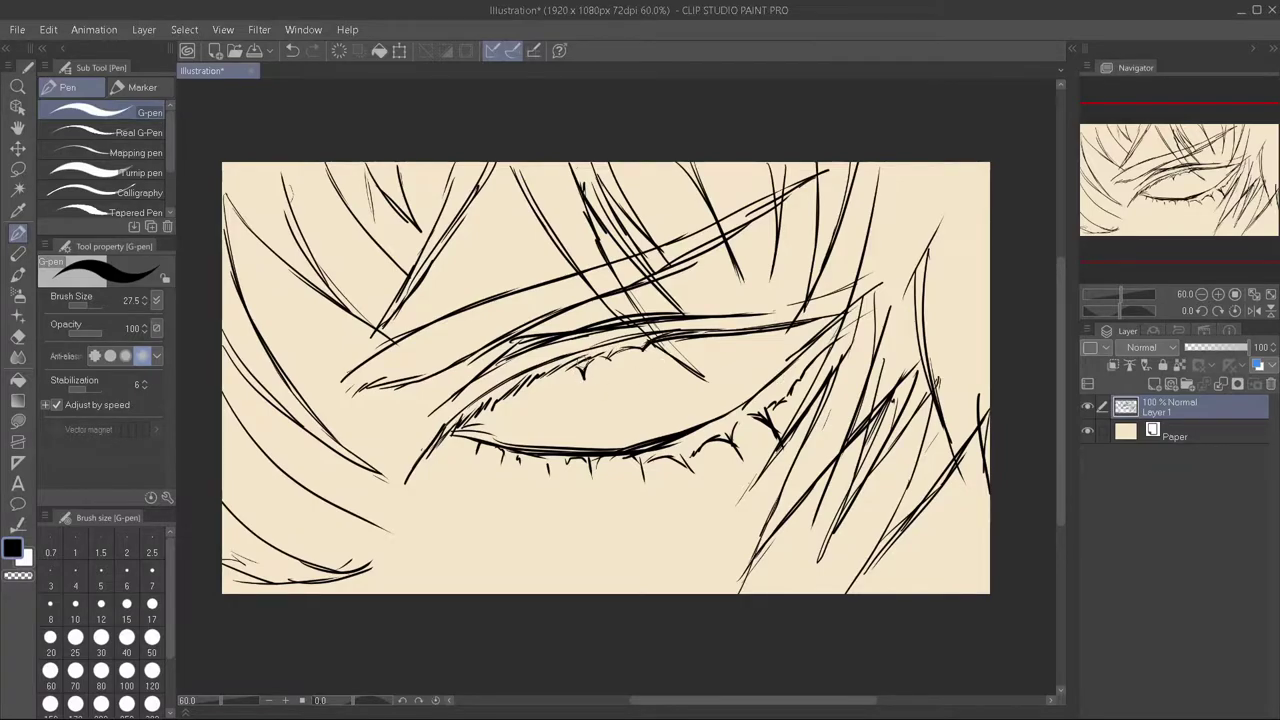
key("ctrl+z")
mouse_move(572, 368)
left_mouse_down()
mouse_move(590, 430)
mouse_move(638, 430)
left_mouse_up()
key("ctrl+z")
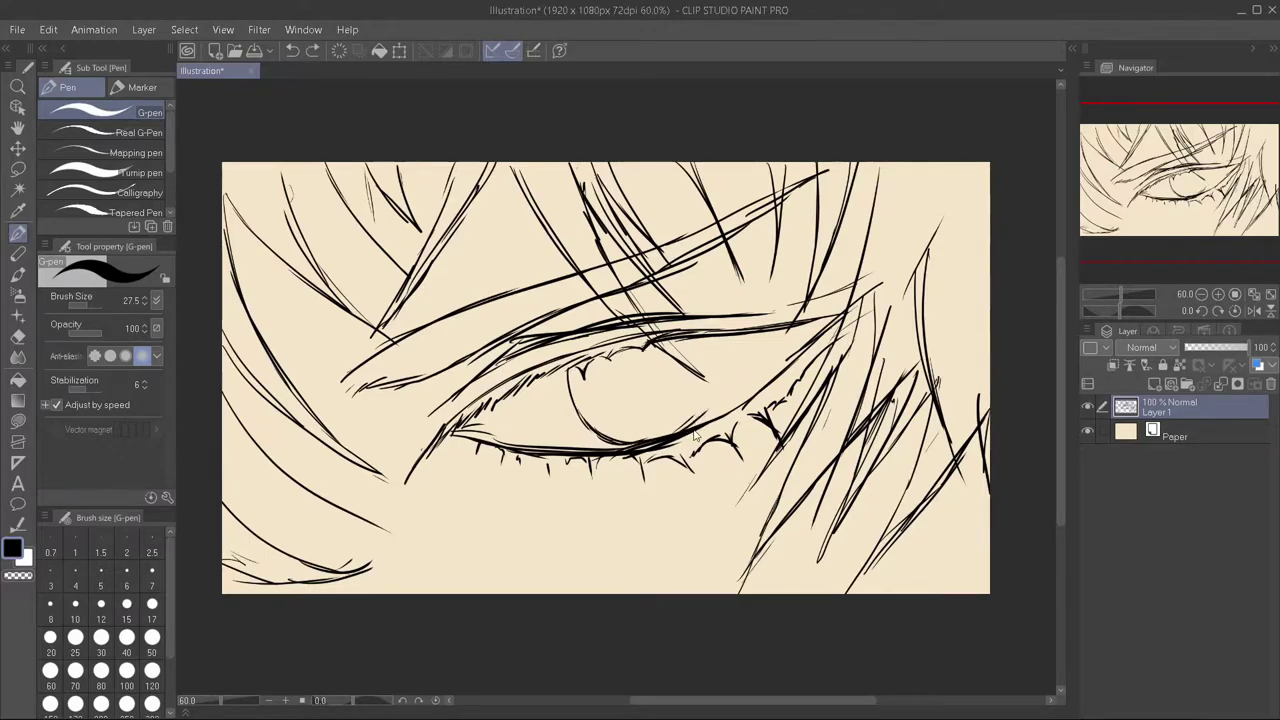
- Sketch the iris outline under the upper lid, redrawing its right edge
left_click_drag(680, 436, 713, 380)
key("ctrl+z")
left_click_drag(676, 432, 703, 384)
key("ctrl+z")
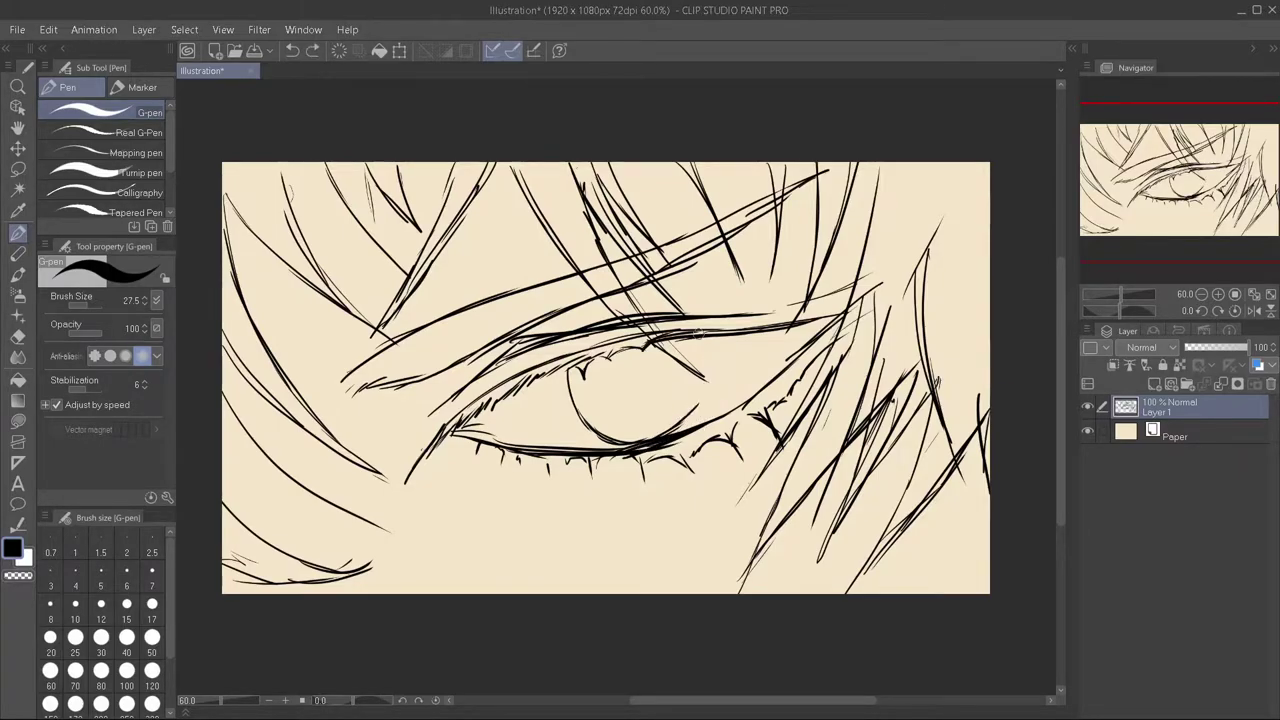
key("ctrl+z")
key("ctrl+z")
key("ctrl+z")
key("ctrl+z")
left_click_drag(566, 370, 700, 380)
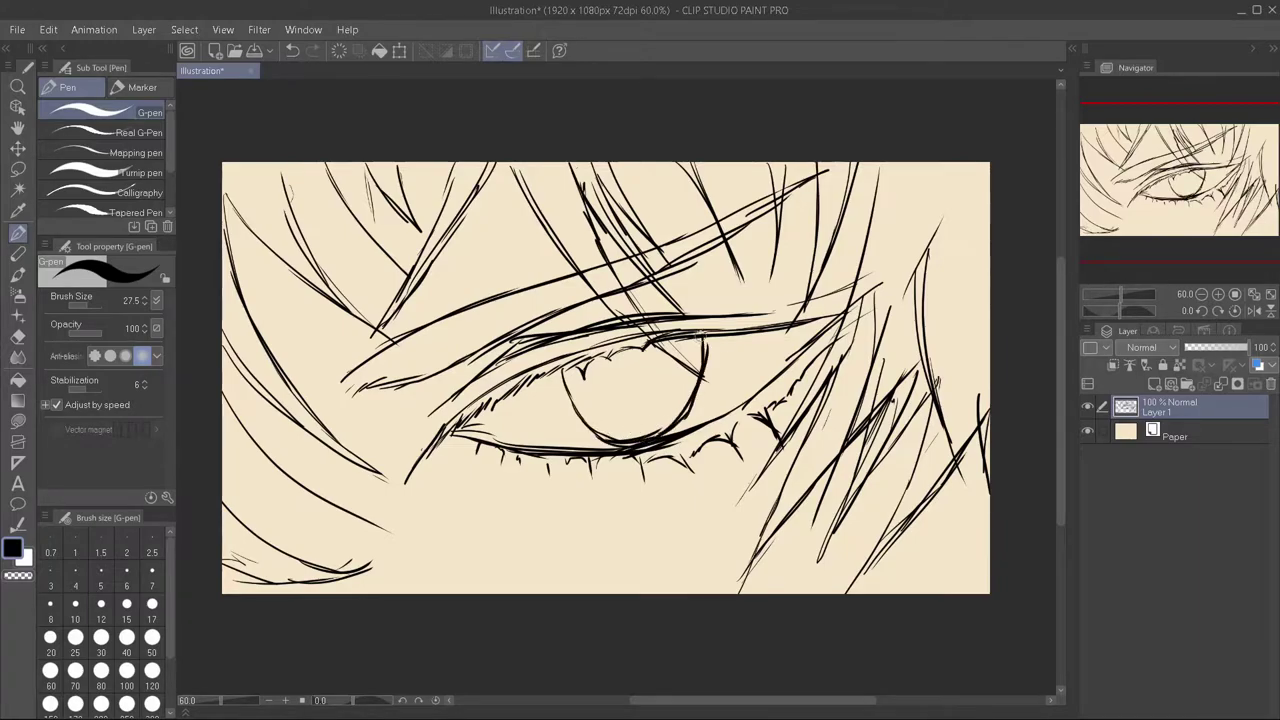
left_click_drag(697, 342, 702, 378)
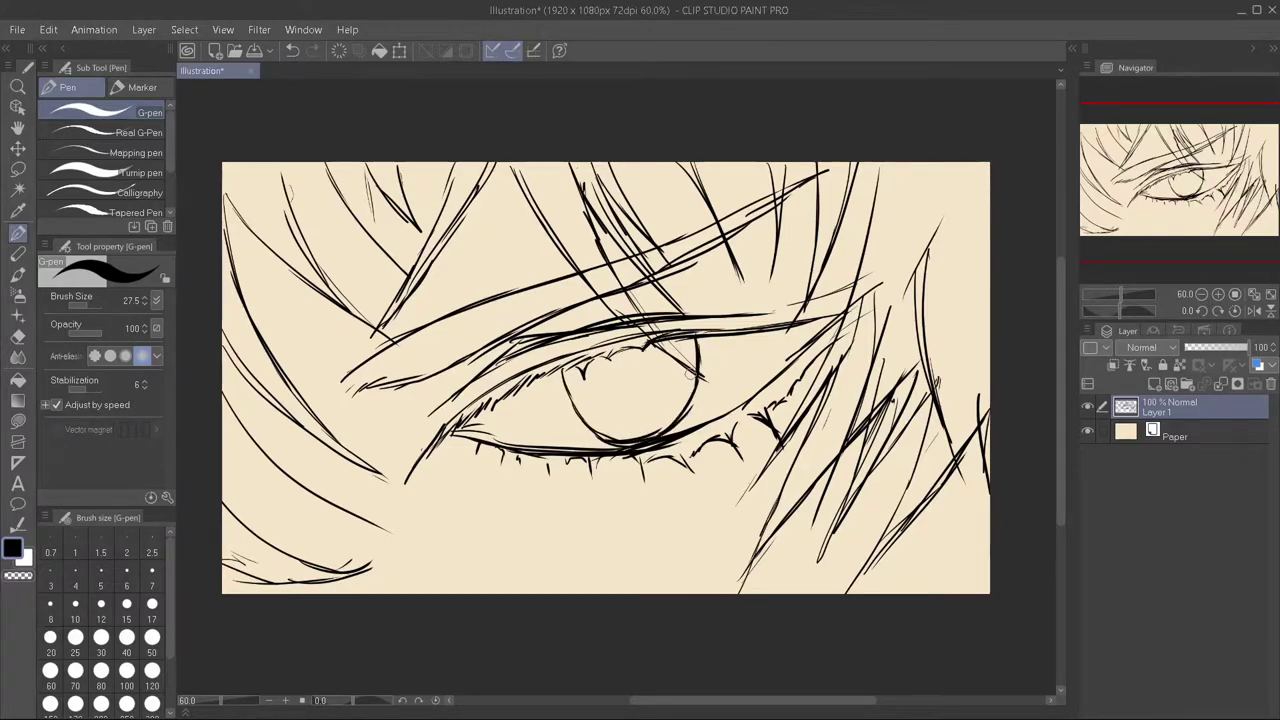
key("ctrl+z")
key("ctrl+z")
key("ctrl+z")
- Redraw the iris curve, add the pupil, and create Layer 2 below the line art
key("ctrl+z")
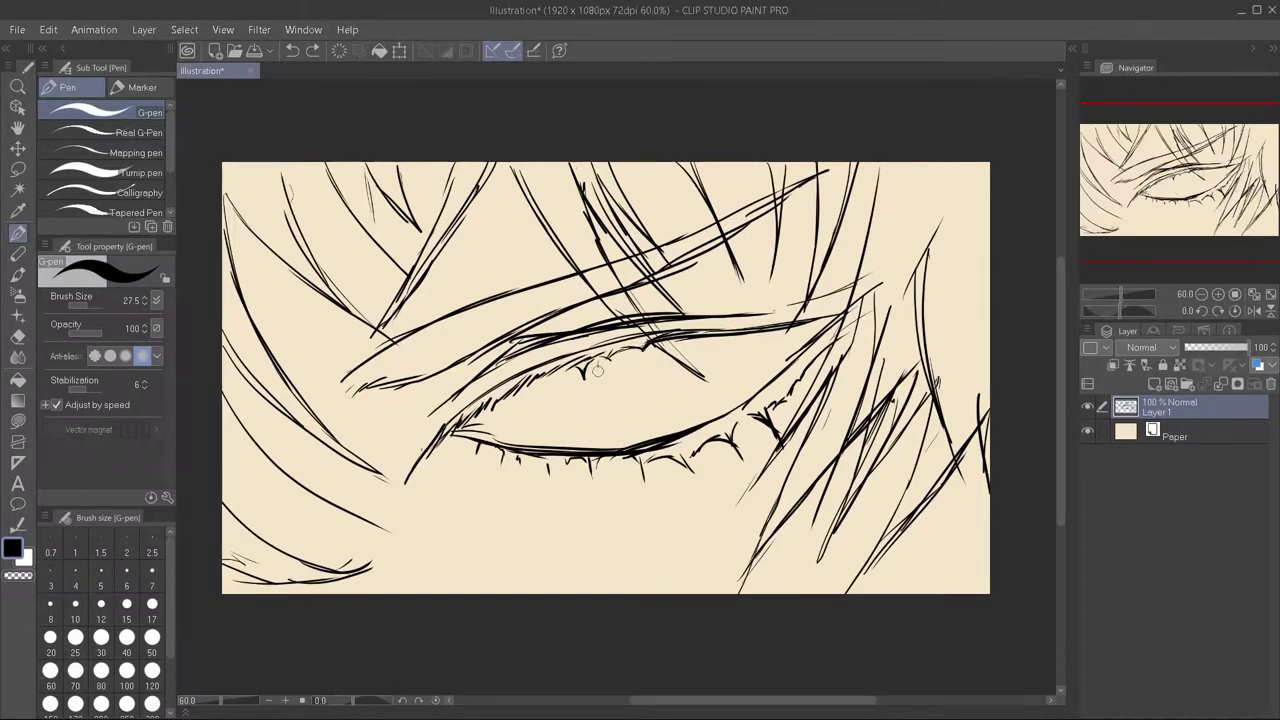
mouse_move(598, 364)
left_mouse_down()
mouse_move(640, 412)
mouse_move(698, 432)
mouse_move(738, 338)
left_mouse_up()
key("ctrl+z")
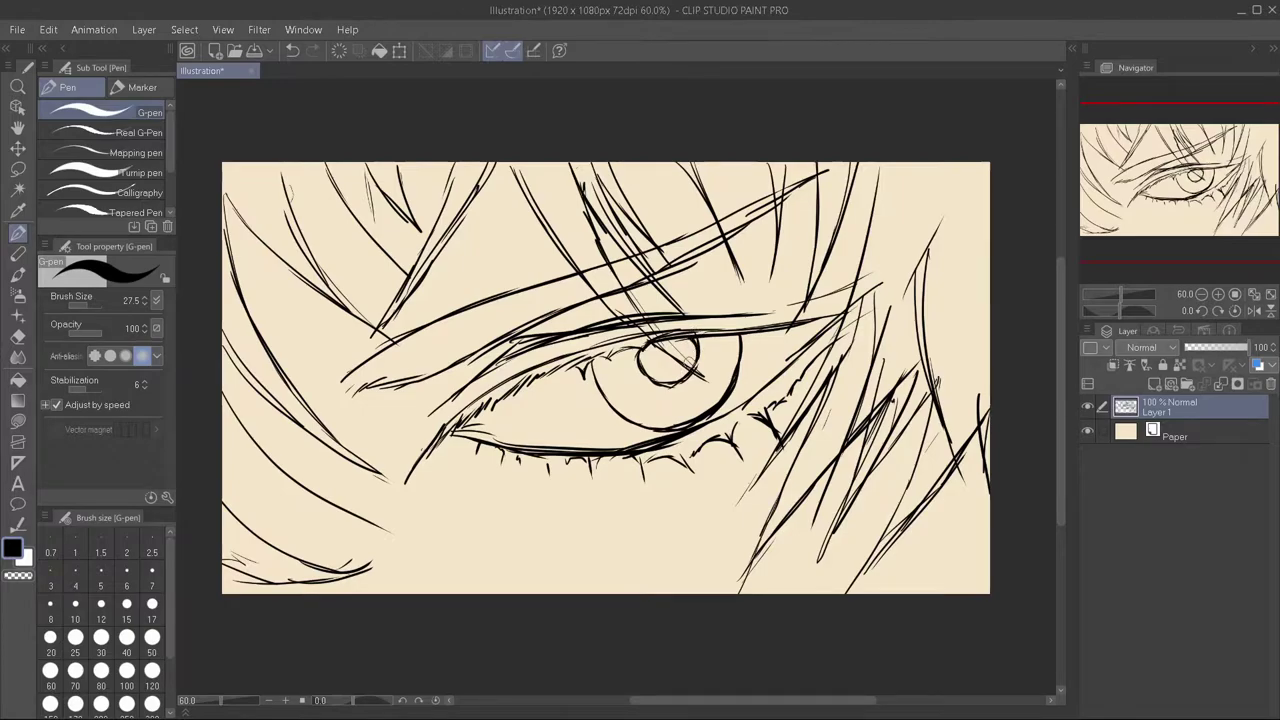
key("ctrl+z")
key("ctrl+z")
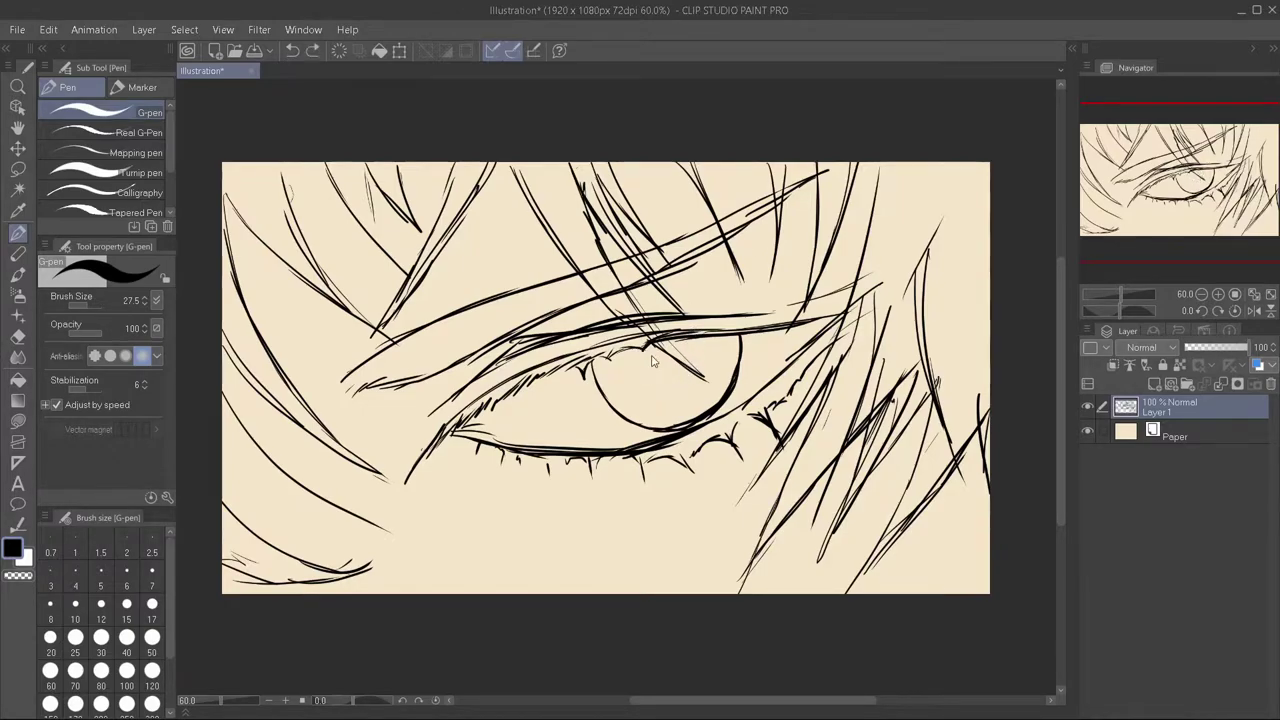
mouse_move(634, 369)
left_mouse_down()
mouse_move(696, 364)
mouse_move(651, 369)
left_mouse_up()
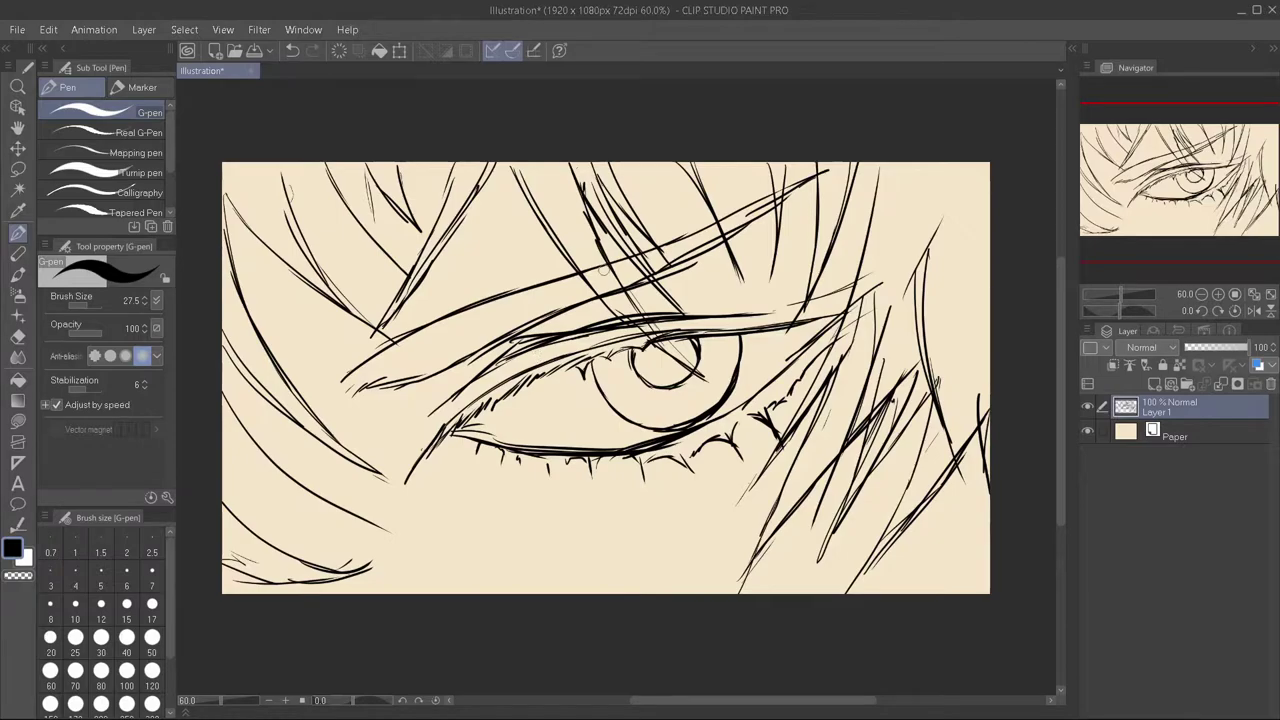
left_click(1156, 383)
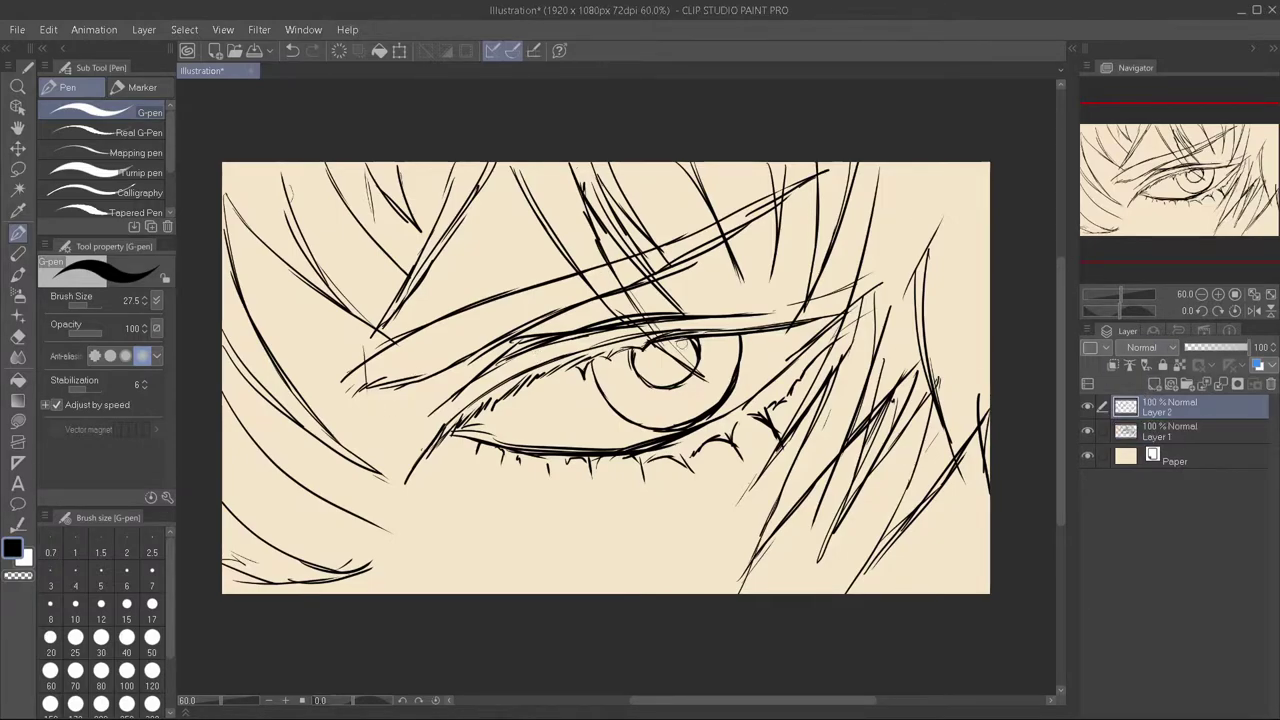
left_click(1152, 428)
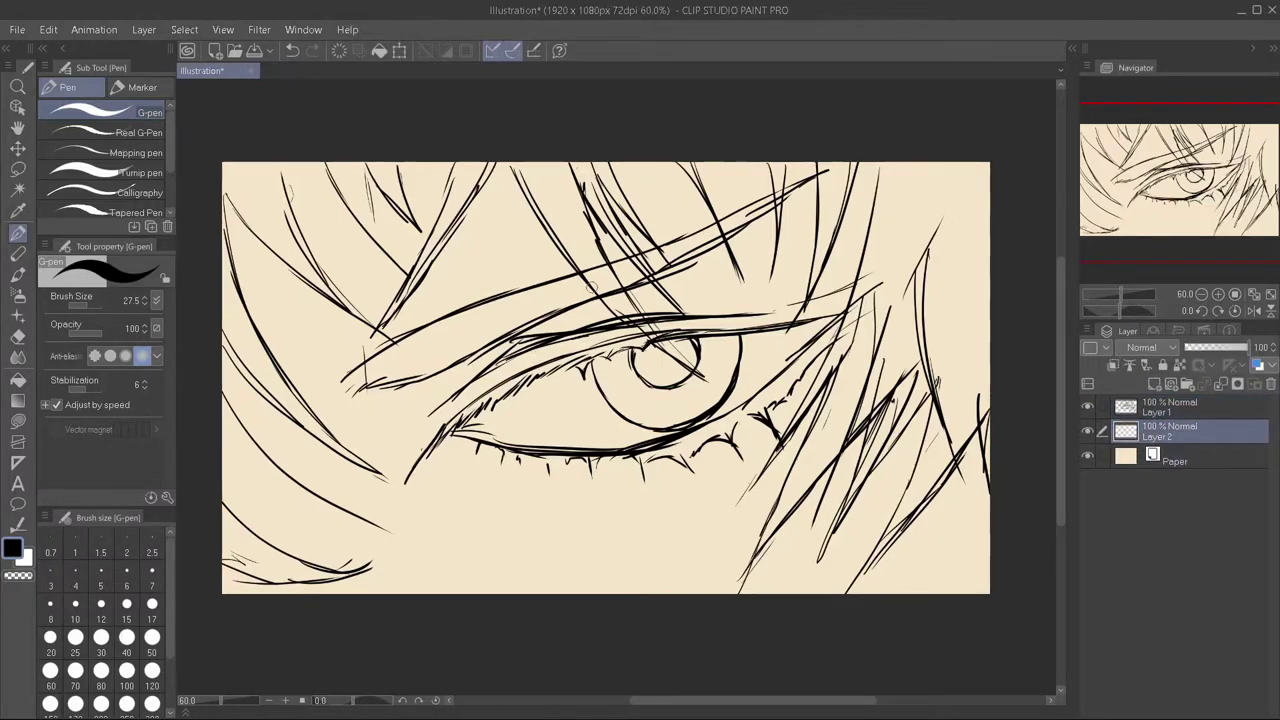
- Paint Layer 2 solid rose red across the whole canvas behind the line art
key("ctrl+z")
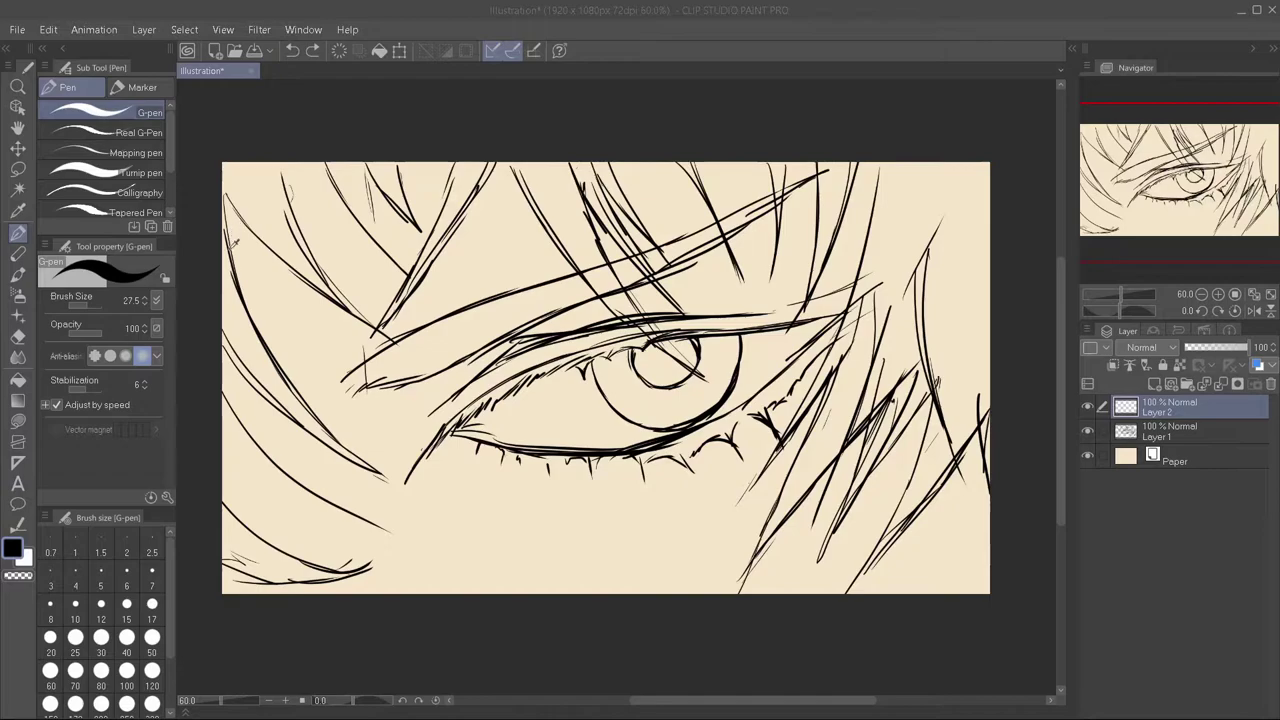
left_click_drag(370, 195, 255, 350)
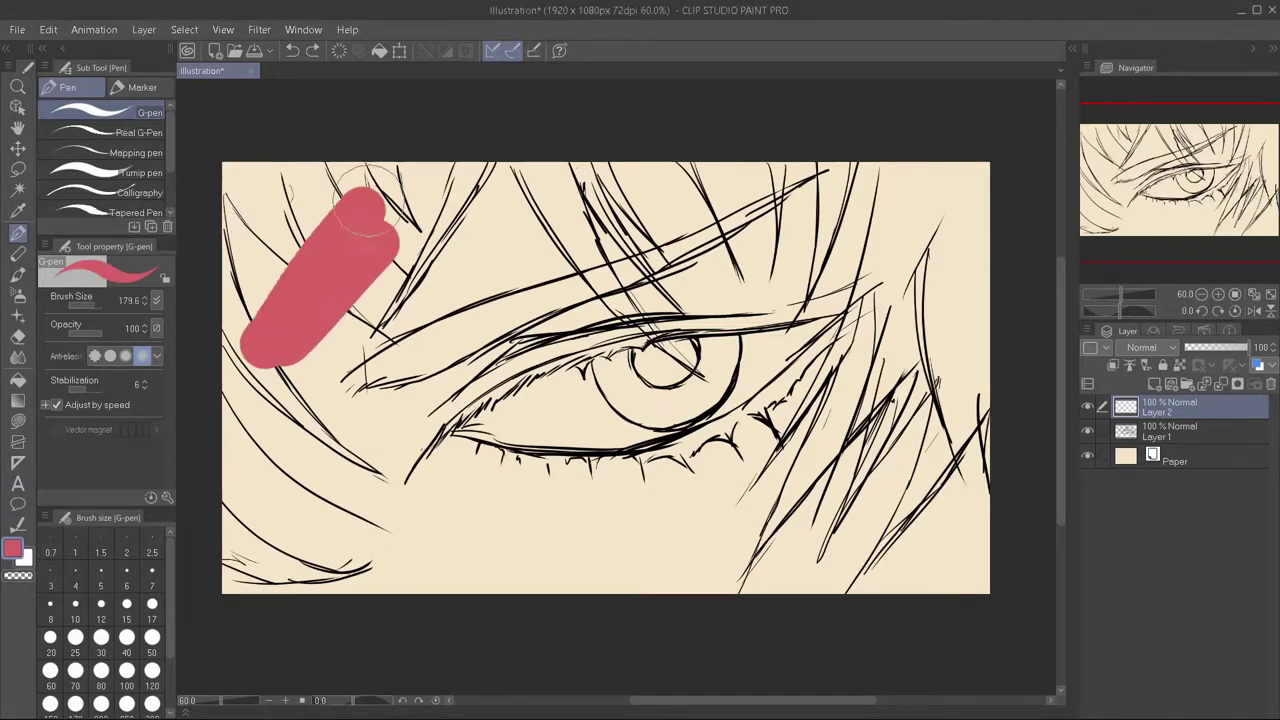
key("ctrl+z")
left_click(1170, 431)
mouse_move(560, 200)
left_mouse_down()
mouse_move(257, 129)
mouse_move(370, 510)
mouse_move(645, 165)
mouse_move(510, 175)
left_mouse_up()
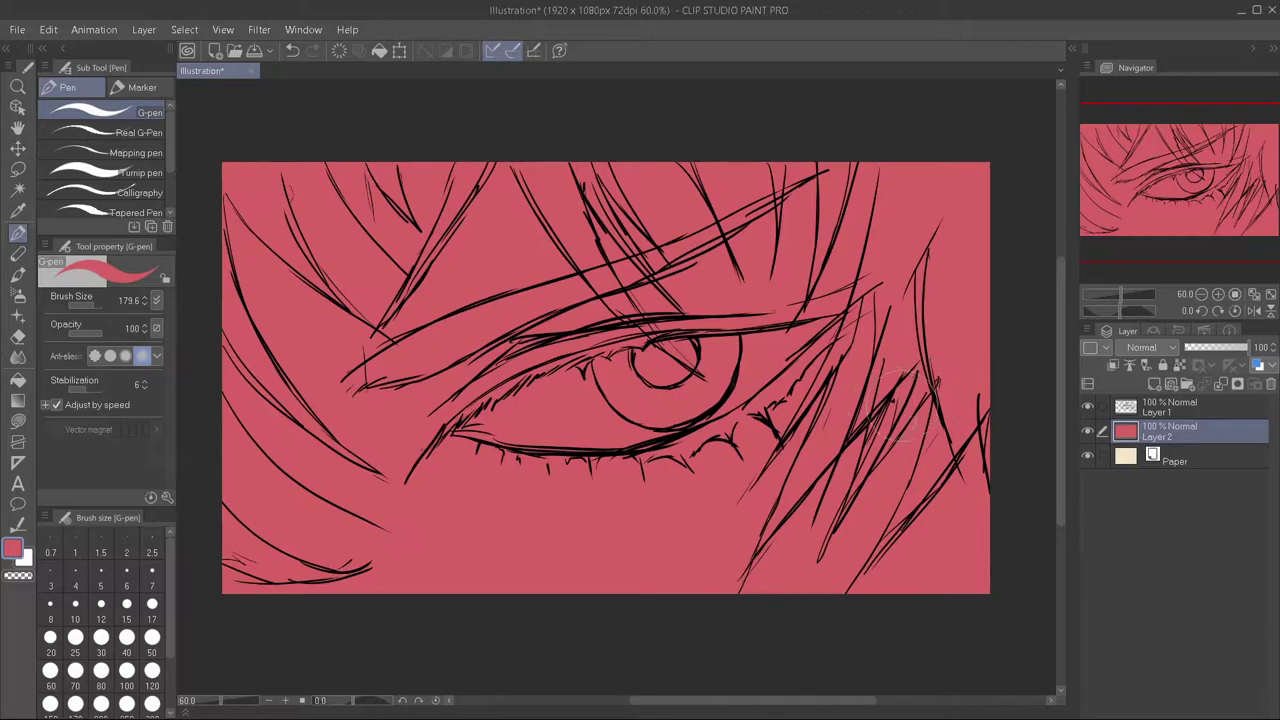
left_click_drag(930, 390, 845, 412)
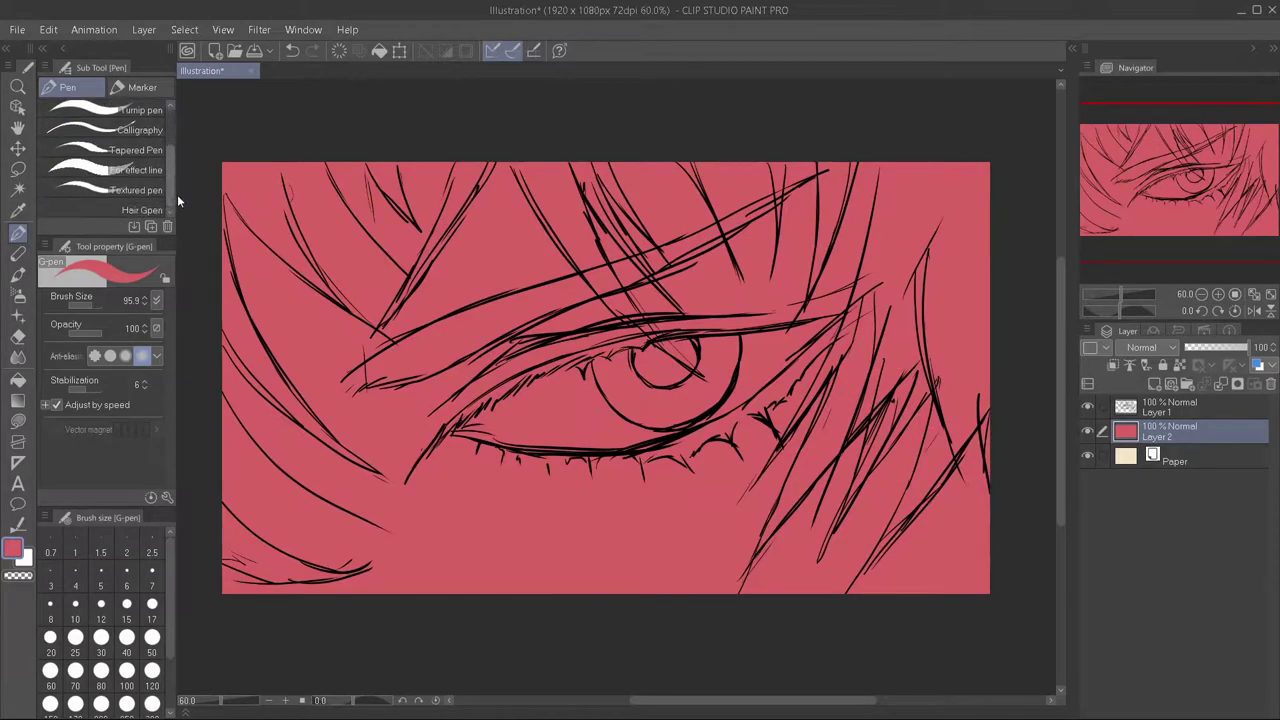
- Paint the top-left and left hair strands red with the Smooth watercolor brush
left_click(17, 274)
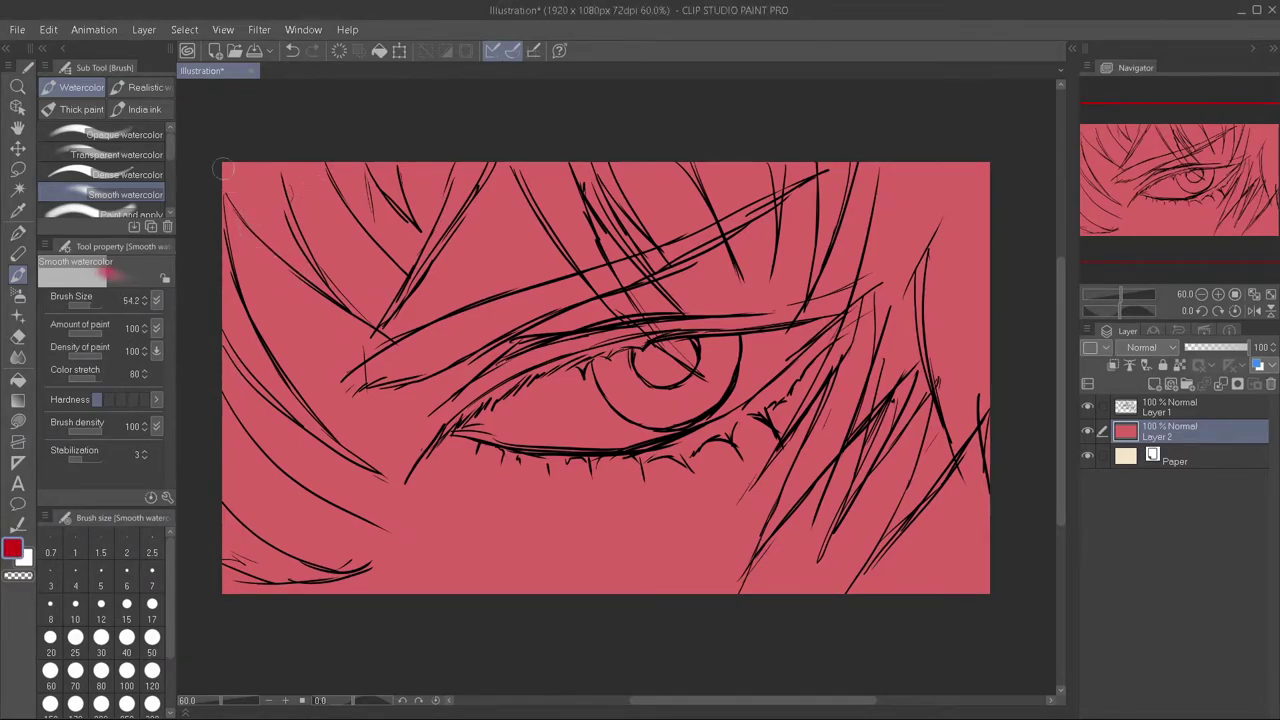
mouse_move(222, 170)
left_mouse_down()
mouse_move(285, 245)
mouse_move(245, 220)
mouse_move(290, 250)
left_mouse_up()
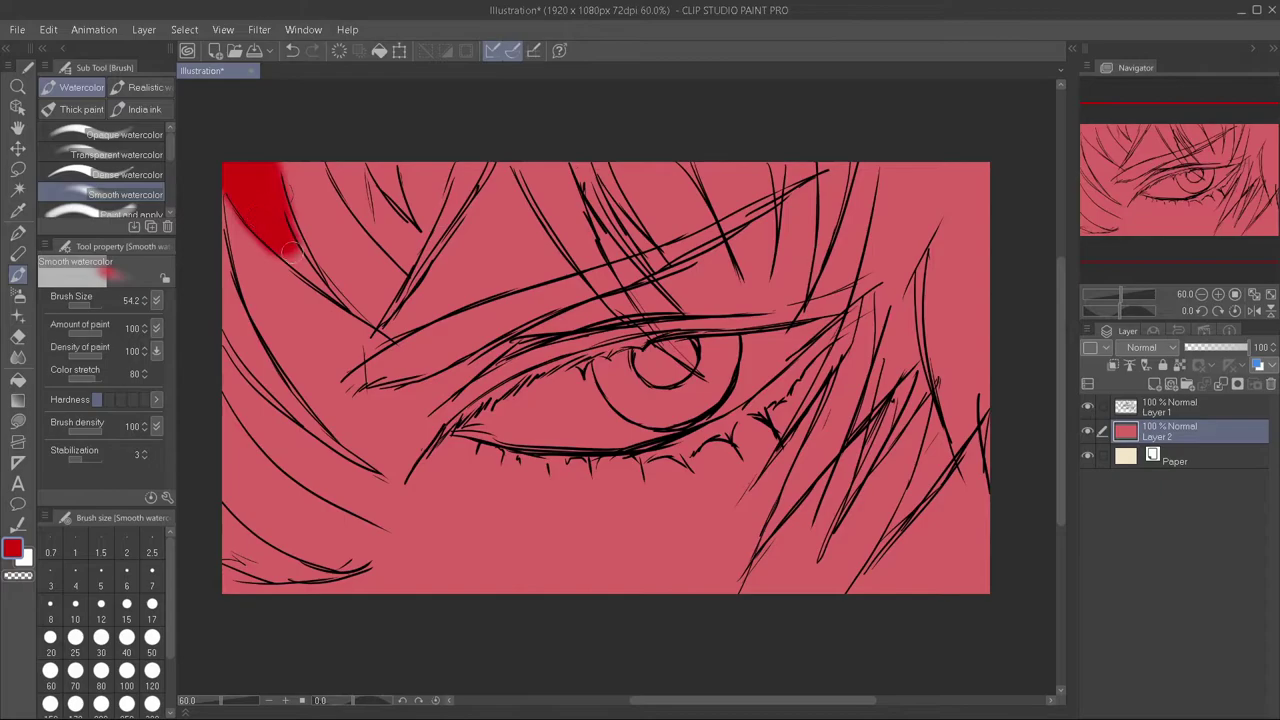
key("ctrl+z")
mouse_move(235, 180)
left_mouse_down()
mouse_move(290, 250)
mouse_move(235, 138)
left_mouse_up()
key("bracketleft")
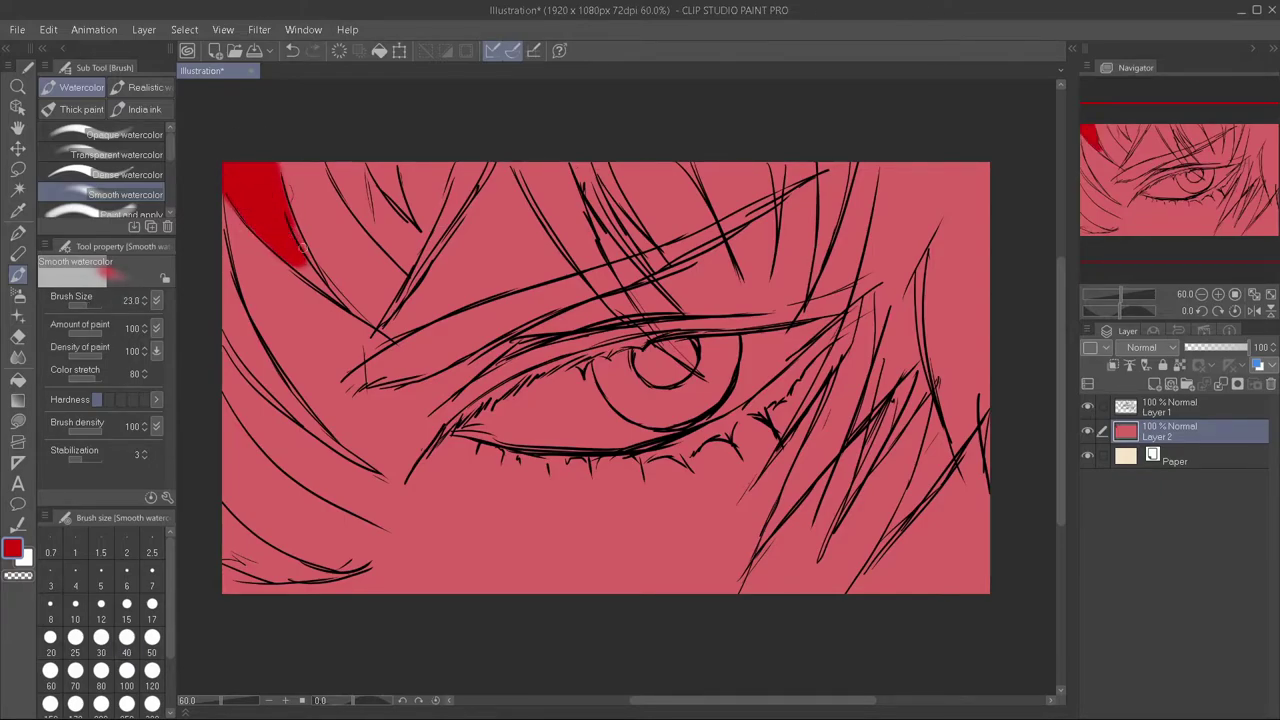
mouse_move(290, 220)
left_mouse_down()
mouse_move(320, 272)
mouse_move(289, 253)
mouse_move(230, 300)
mouse_move(260, 375)
mouse_move(240, 362)
mouse_move(295, 415)
mouse_move(288, 392)
left_mouse_up()
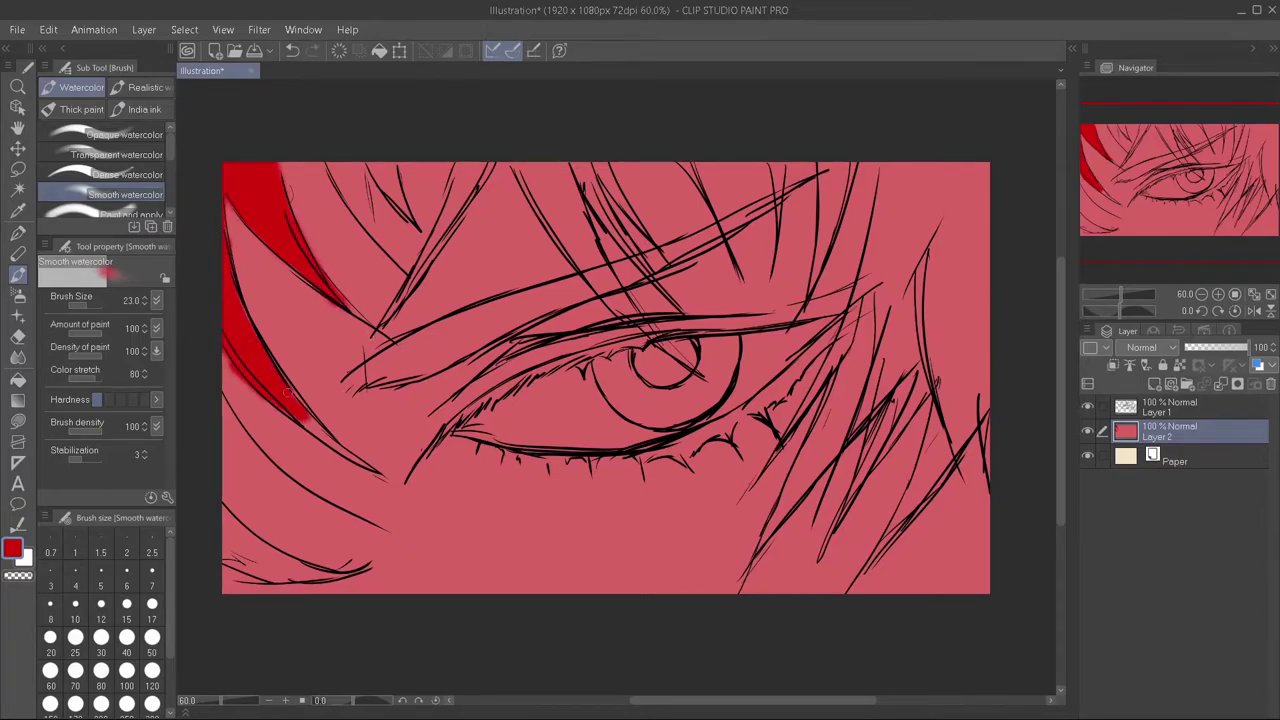
key("ctrl+z")
mouse_move(238, 333)
left_mouse_down()
mouse_move(262, 378)
mouse_move(238, 339)
mouse_move(222, 205)
mouse_move(240, 315)
mouse_move(290, 405)
mouse_move(259, 378)
mouse_move(383, 474)
left_mouse_up()
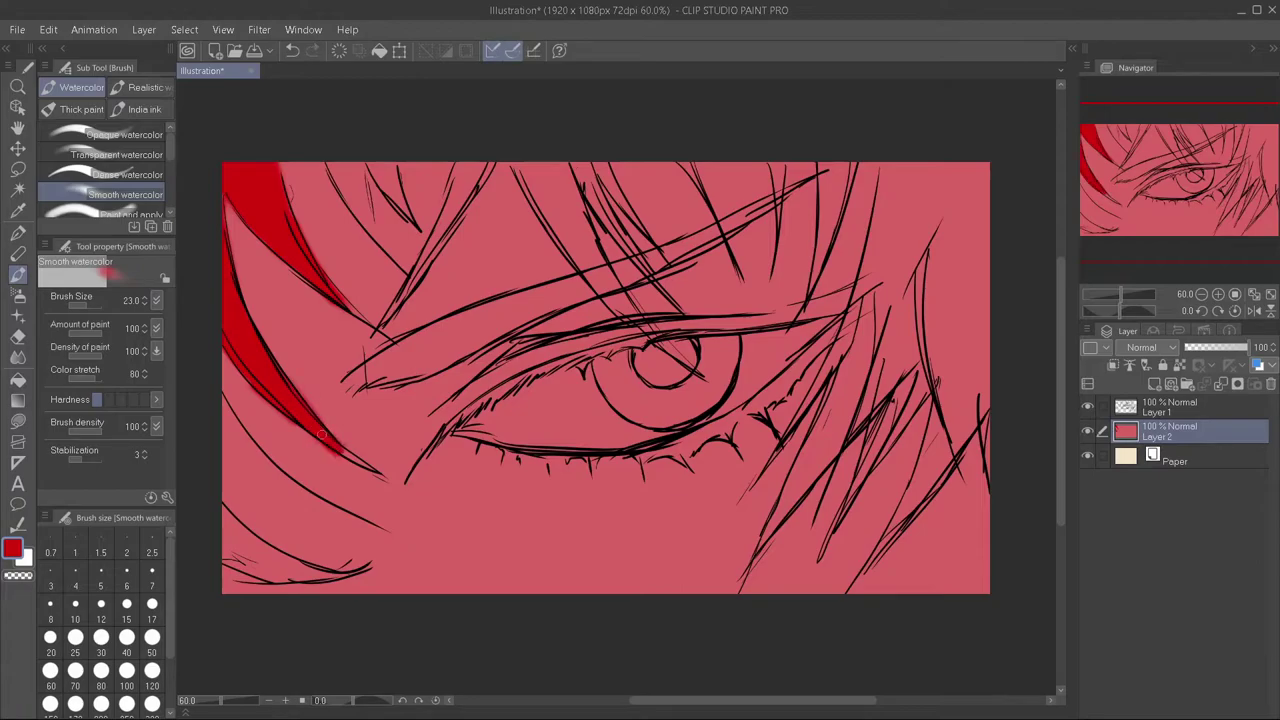
- Colour the lower-left hair red, enlarging the brush to 20.5
key("ctrl+z")
mouse_move(232, 240)
left_mouse_down()
mouse_move(318, 430)
mouse_move(384, 476)
left_mouse_up()
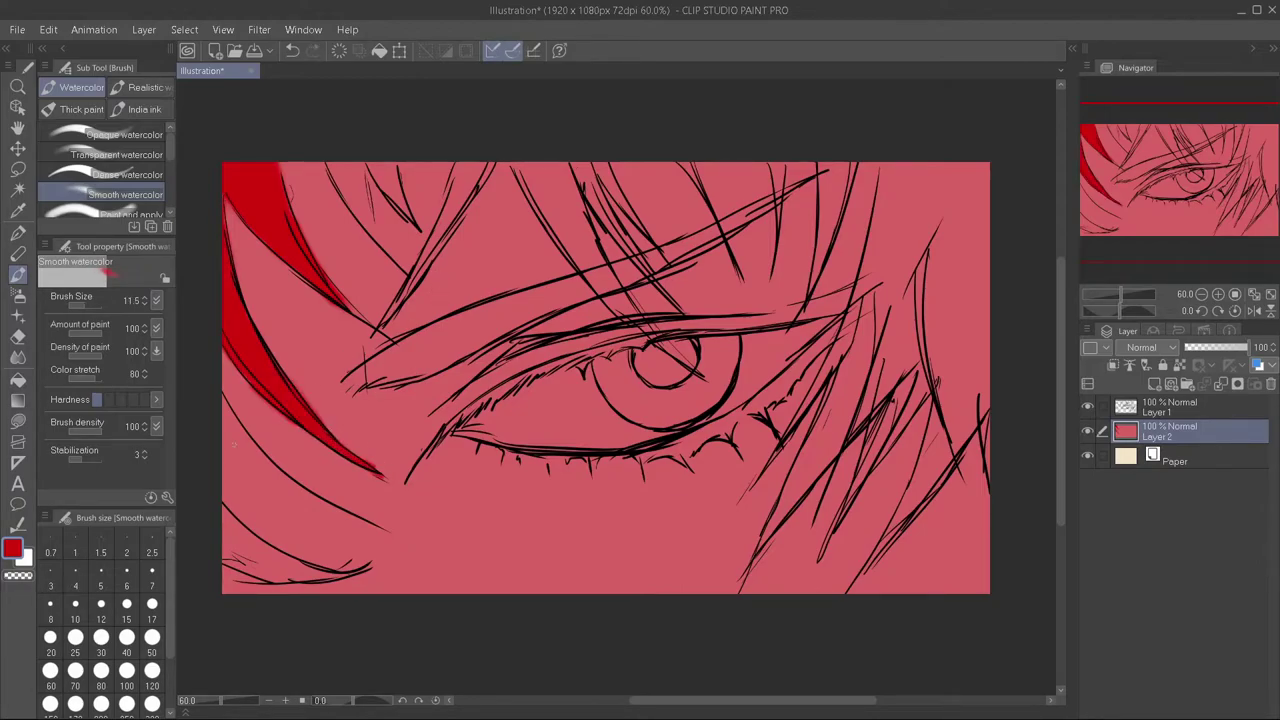
left_click_drag(230, 388, 244, 430)
key("ctrl+z")
mouse_move(232, 370)
left_mouse_down()
mouse_move(258, 444)
mouse_move(286, 472)
left_mouse_up()
left_click_drag(234, 380, 282, 468)
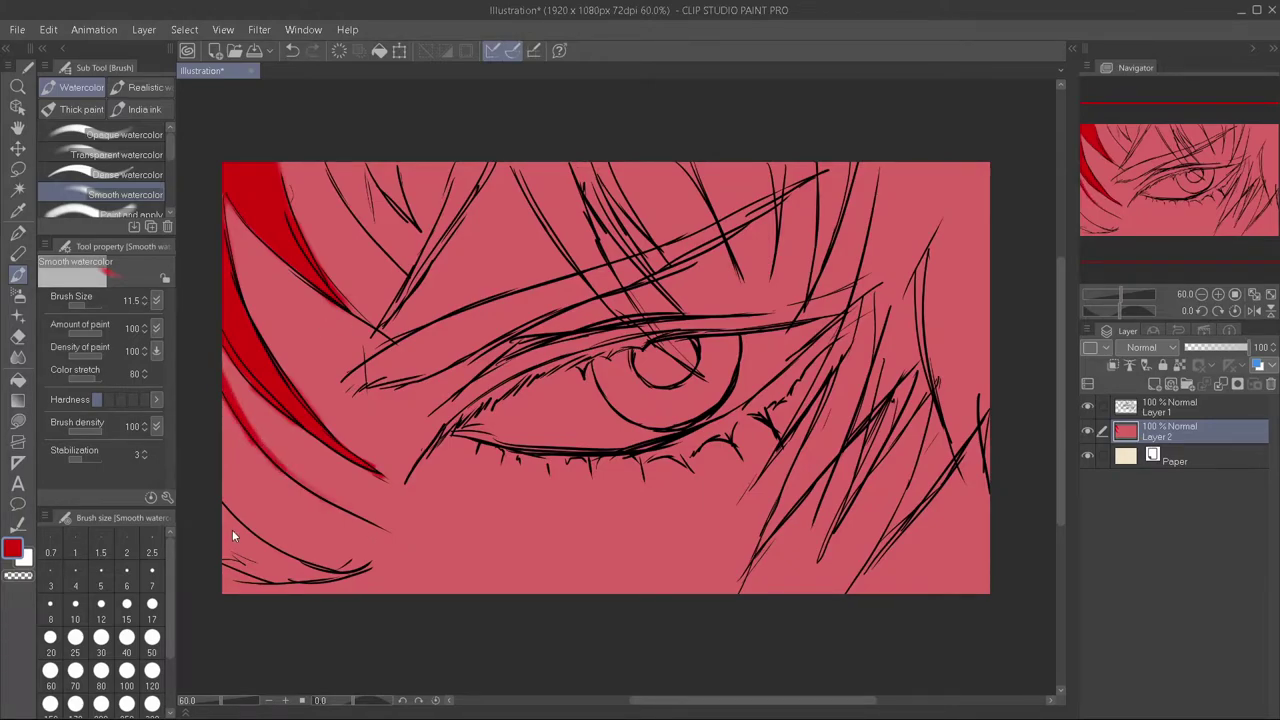
key("bracketright")
mouse_move(244, 566)
left_mouse_down()
mouse_move(218, 524)
mouse_move(262, 576)
mouse_move(282, 528)
mouse_move(298, 572)
mouse_move(338, 578)
left_mouse_up()
- Paint red down the top hair strands across the centre toward the eye
left_click_drag(322, 160, 386, 248)
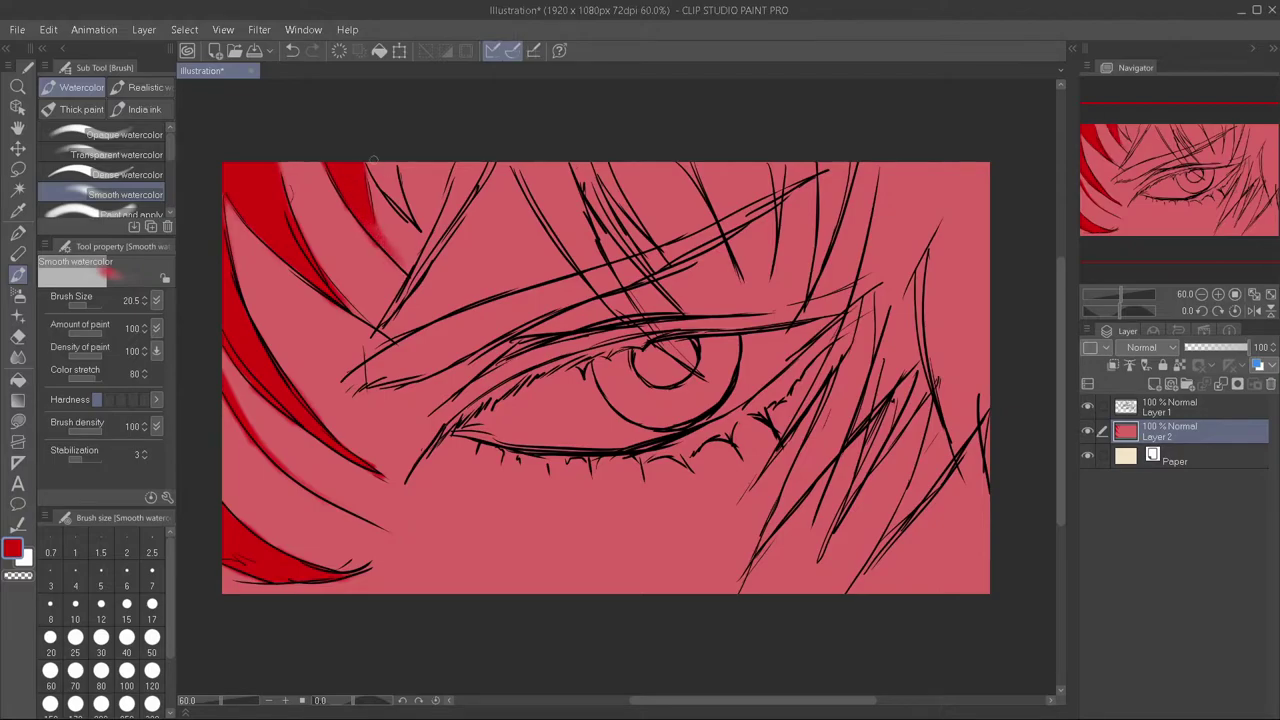
left_click_drag(370, 158, 404, 206)
mouse_move(462, 166)
left_mouse_down()
mouse_move(388, 318)
mouse_move(452, 236)
left_mouse_up()
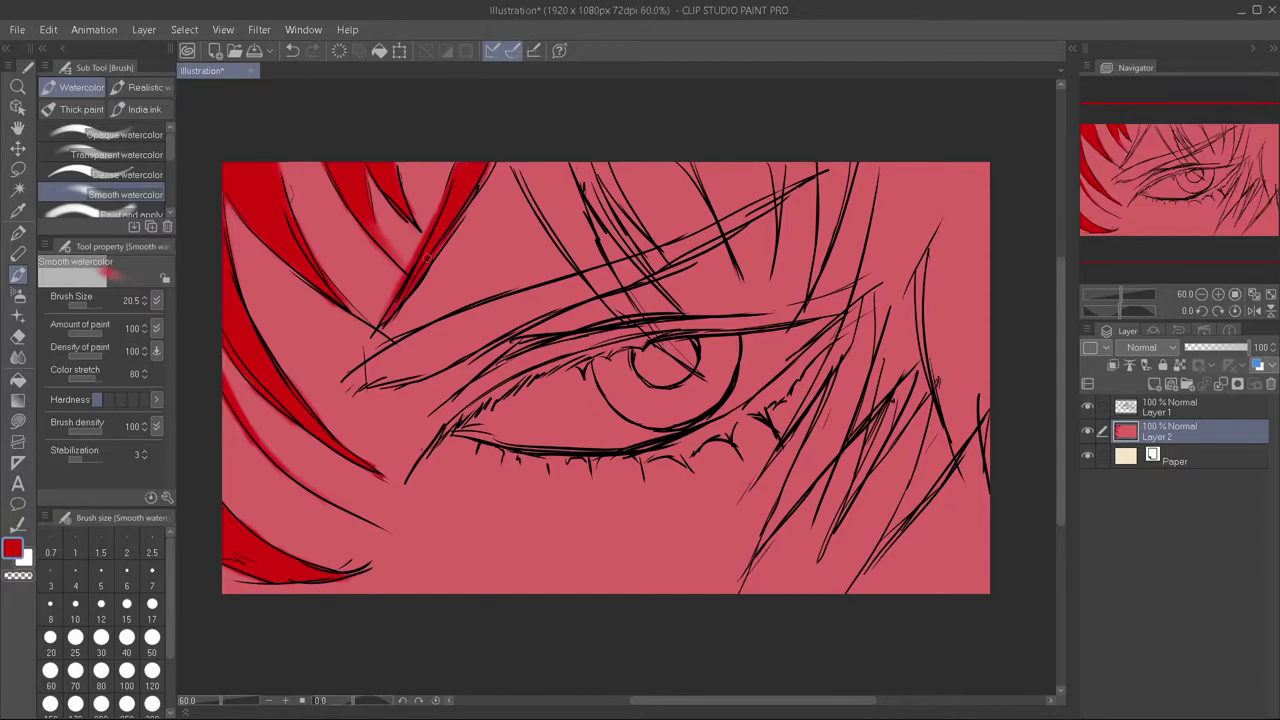
left_click_drag(530, 186, 550, 216)
left_click_drag(514, 164, 570, 246)
left_click_drag(556, 164, 602, 266)
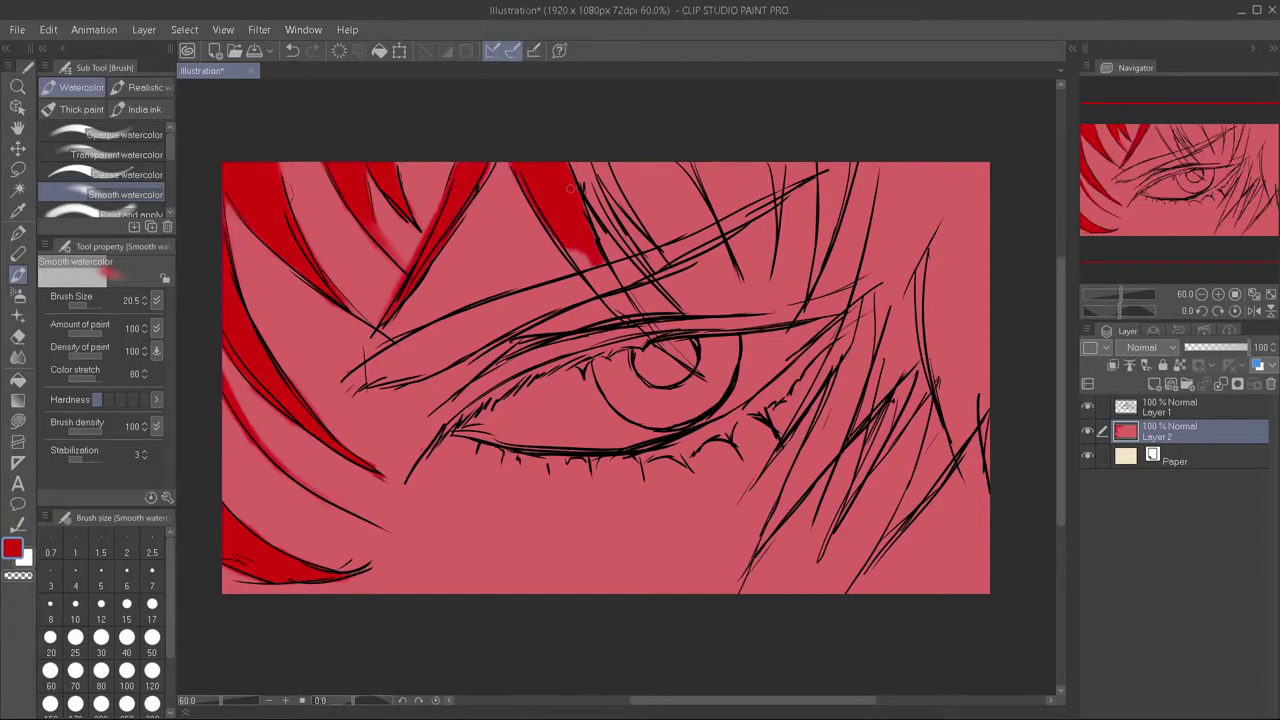
mouse_move(570, 210)
left_mouse_down()
mouse_move(618, 312)
mouse_move(655, 335)
left_mouse_up()
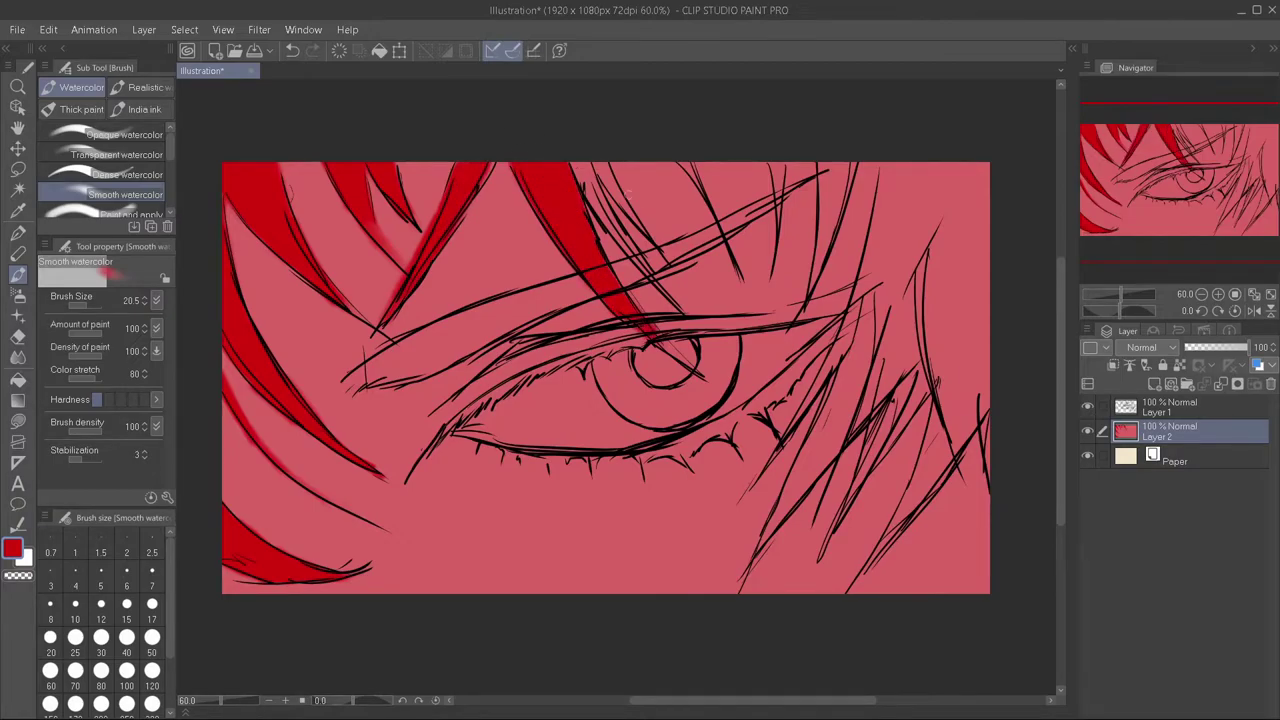
left_click_drag(572, 166, 664, 296)
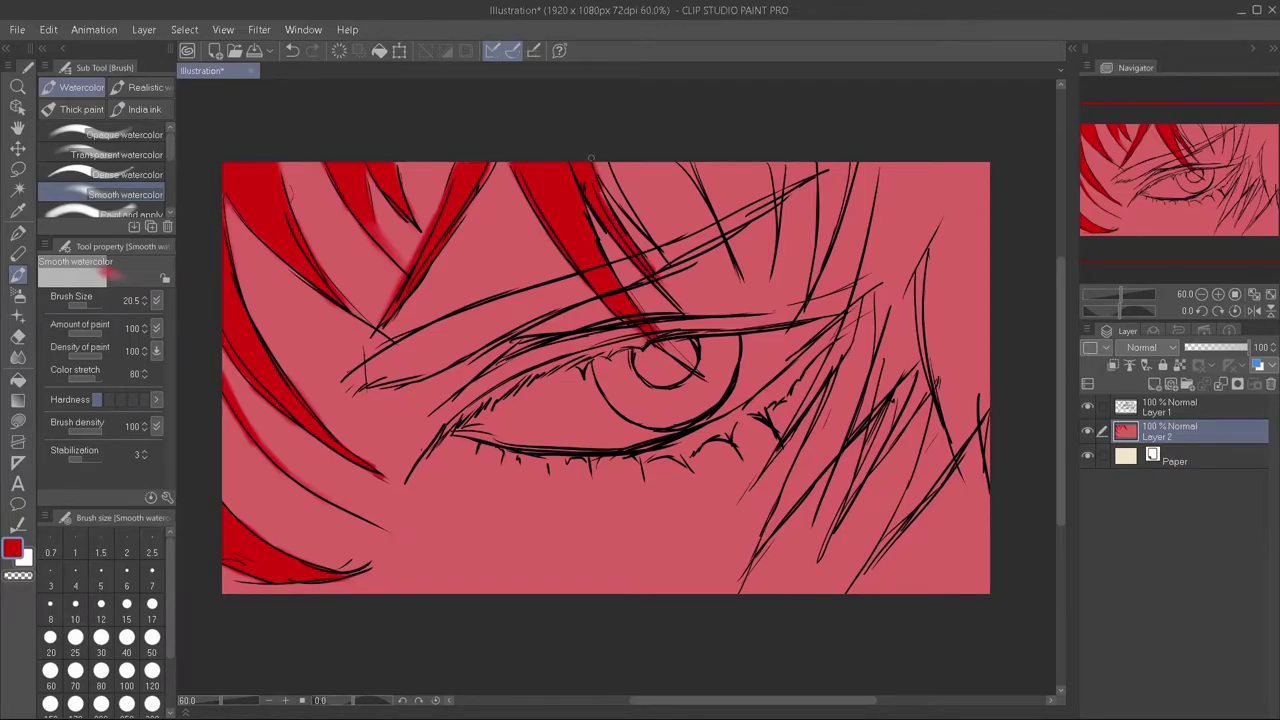
- Colour the remaining top hair strands on the right red
left_click_drag(604, 178, 654, 244)
key("ctrl+z")
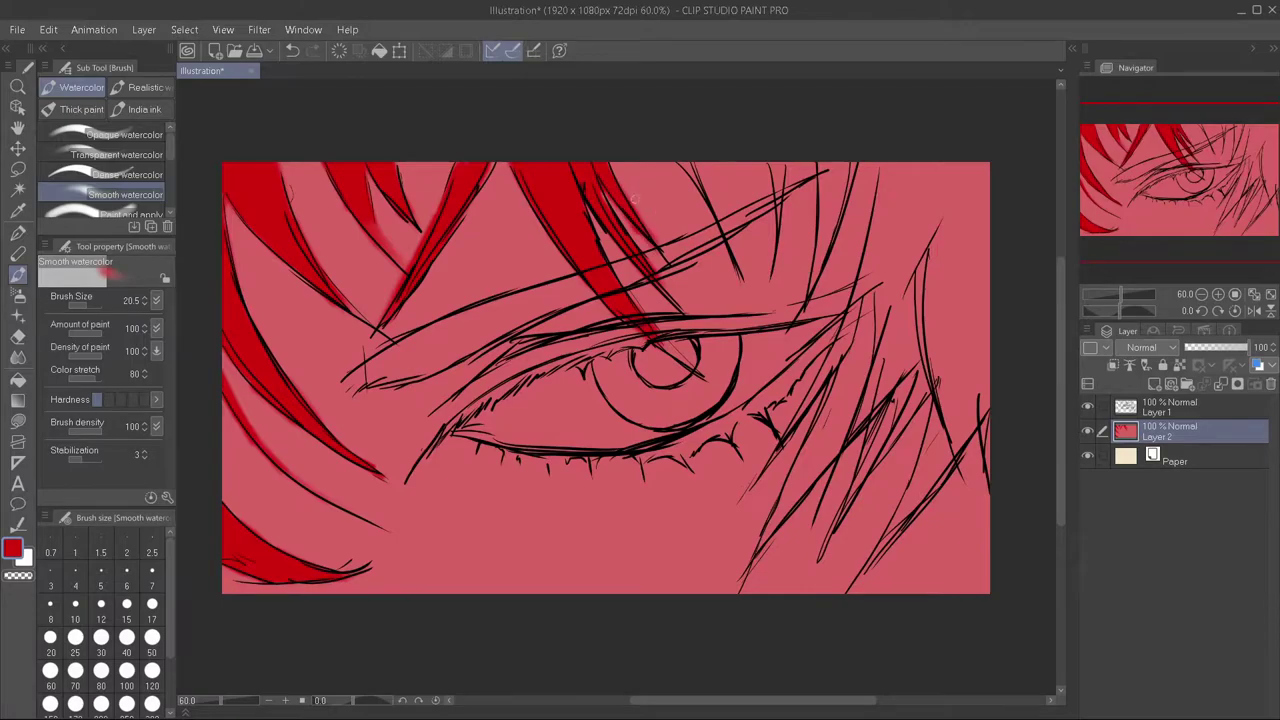
key("ctrl+z")
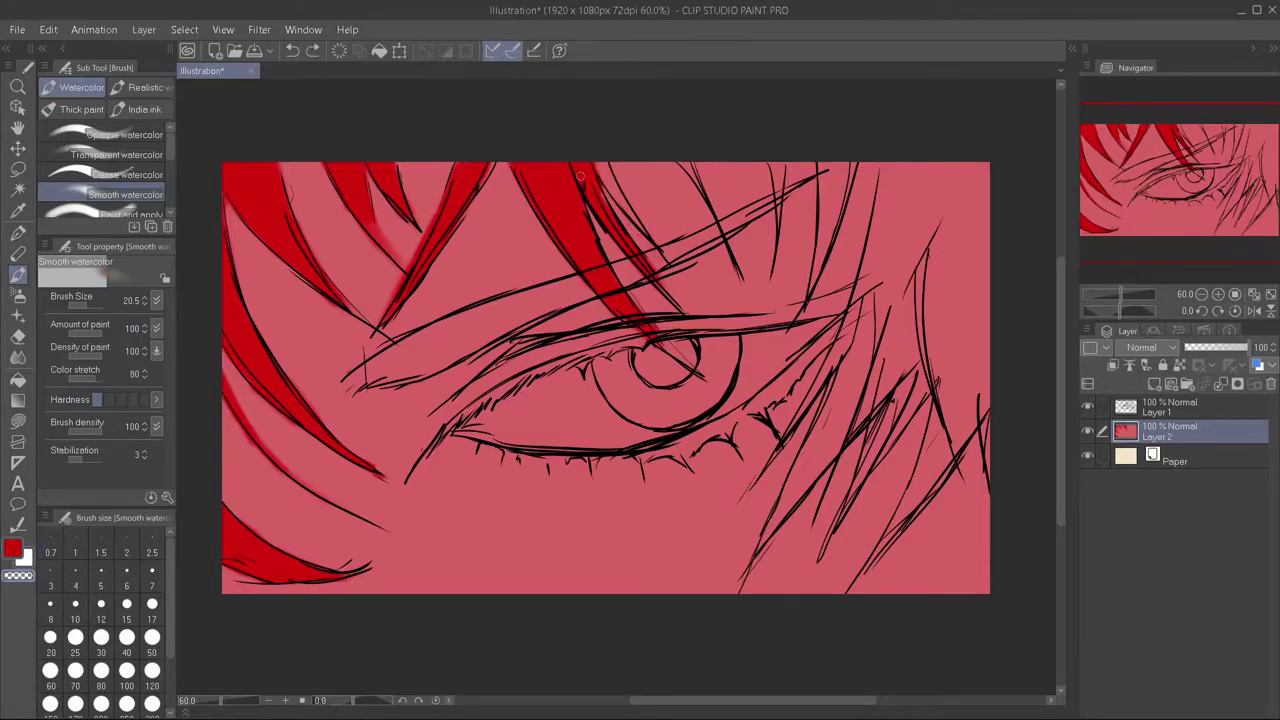
left_click_drag(597, 165, 650, 244)
left_click_drag(680, 155, 704, 200)
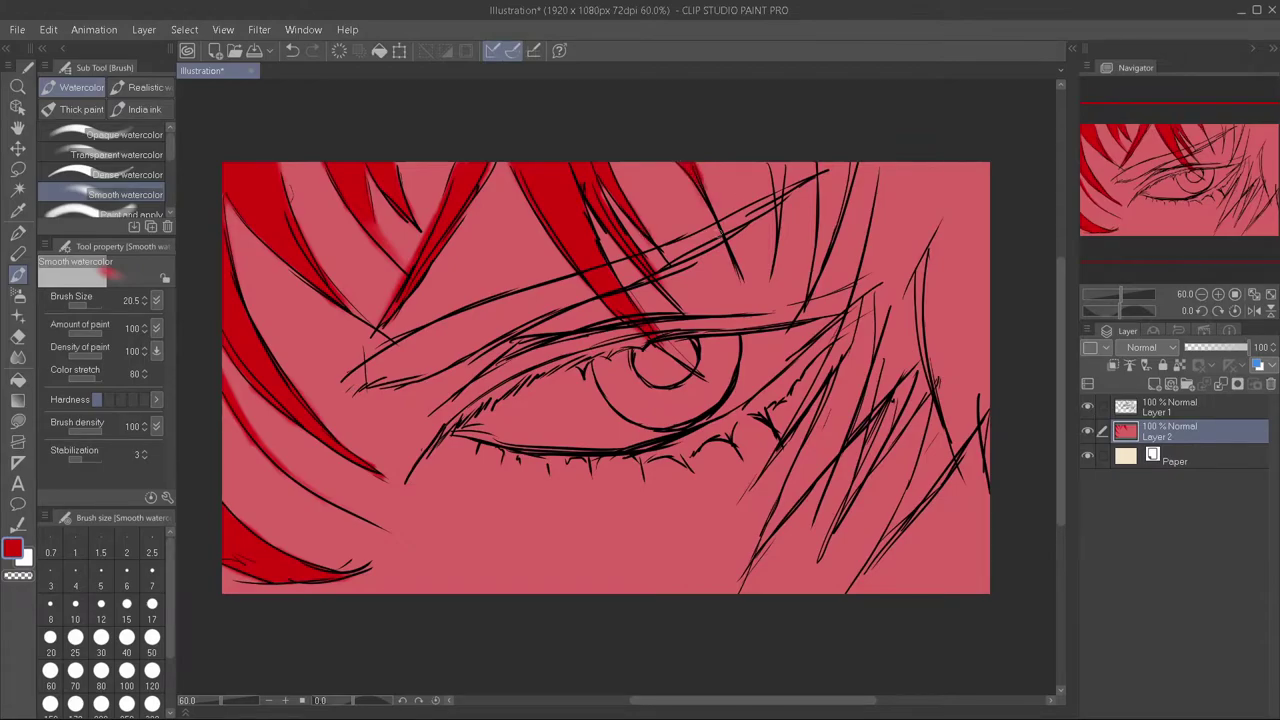
left_click_drag(776, 164, 788, 216)
left_click_drag(824, 164, 836, 212)
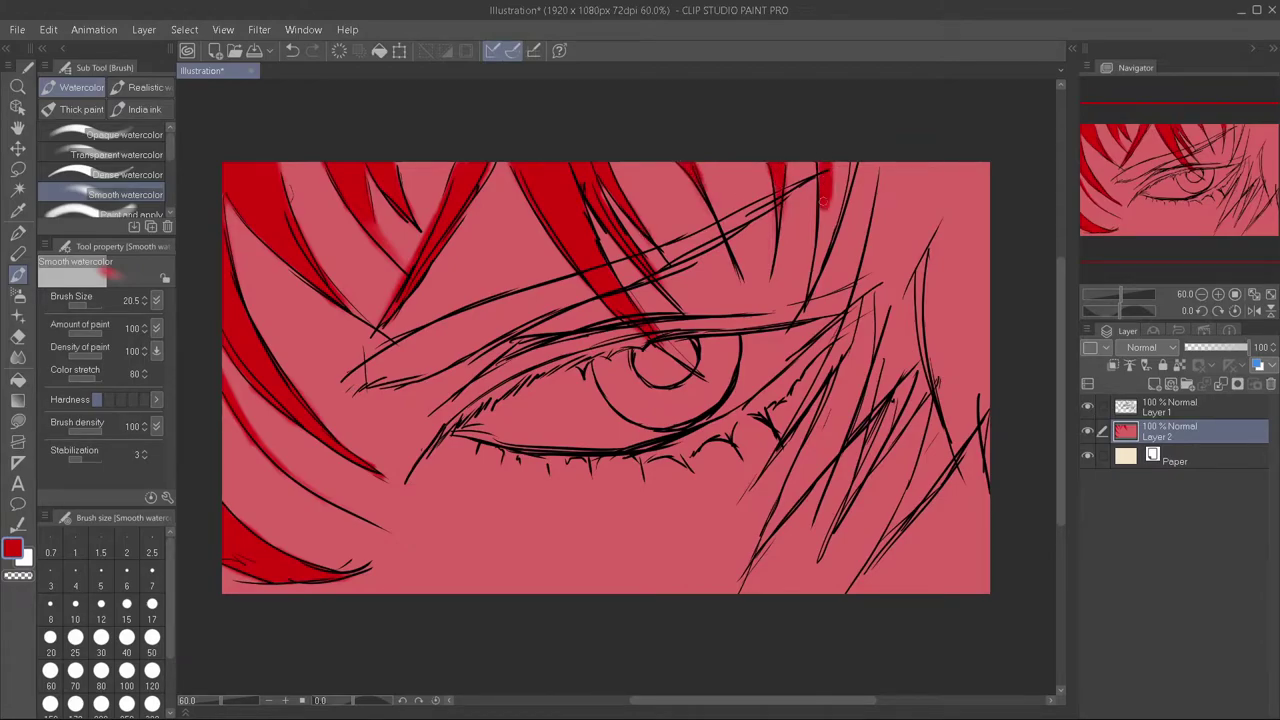
left_click_drag(846, 158, 806, 296)
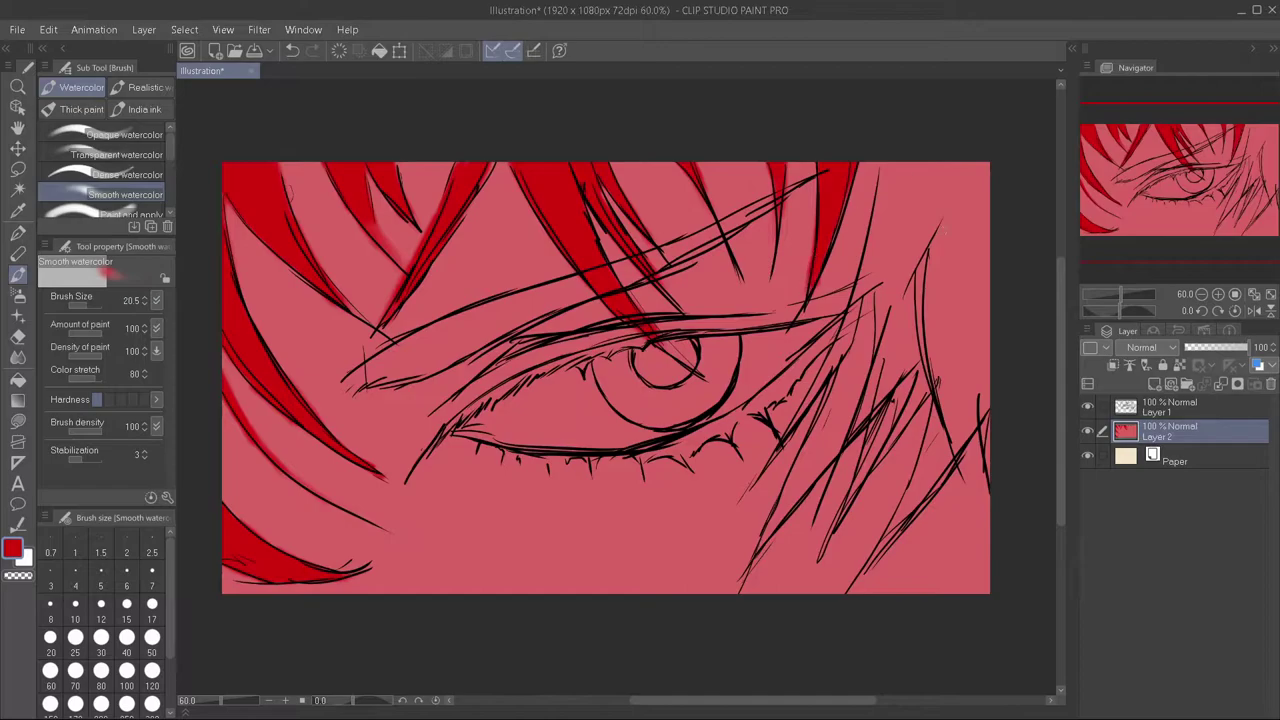
- Paint red watercolour over the top-right hair and diagonally down the right-side strands
left_click_drag(637, 323, 700, 376)
mouse_move(900, 165)
left_mouse_down()
mouse_move(878, 270)
mouse_move(890, 260)
left_mouse_up()
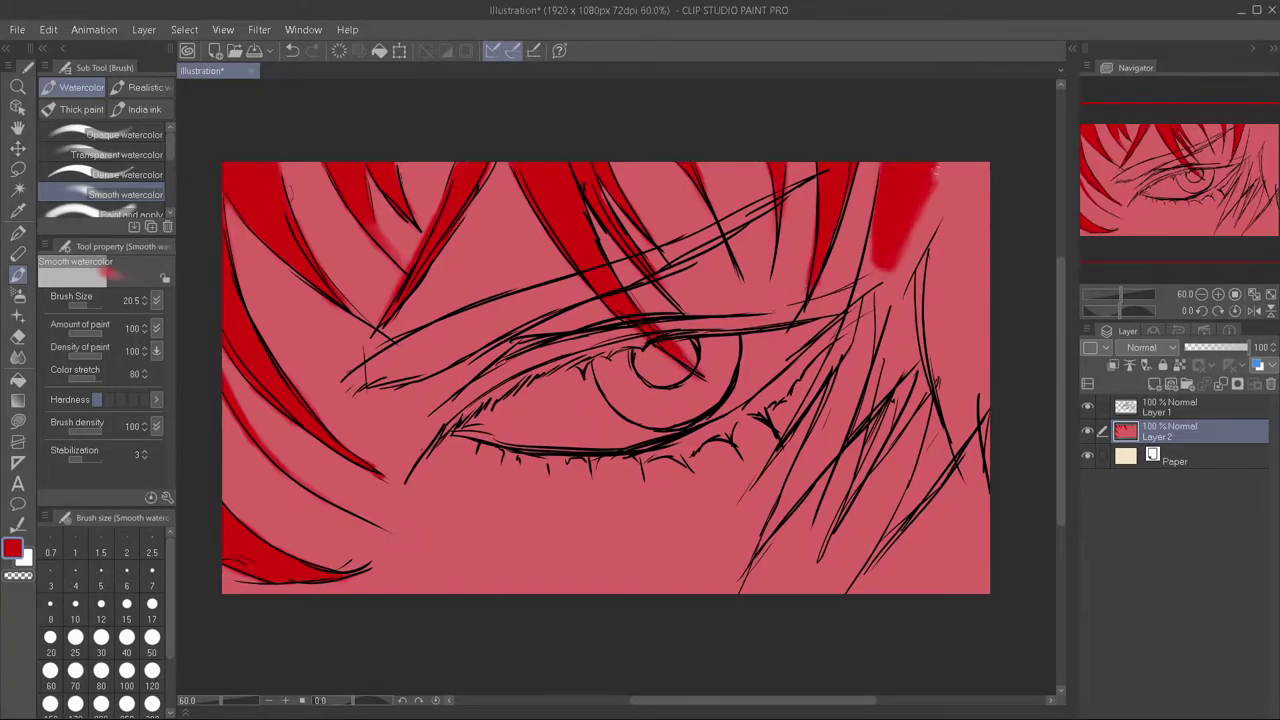
mouse_move(960, 165)
left_mouse_down()
mouse_move(880, 300)
mouse_move(969, 209)
mouse_move(885, 330)
left_mouse_up()
mouse_move(982, 212)
left_mouse_down()
mouse_move(960, 350)
mouse_move(988, 460)
left_mouse_up()
mouse_move(965, 345)
left_mouse_down()
mouse_move(987, 287)
mouse_move(860, 375)
left_mouse_up()
left_click_drag(941, 308, 820, 435)
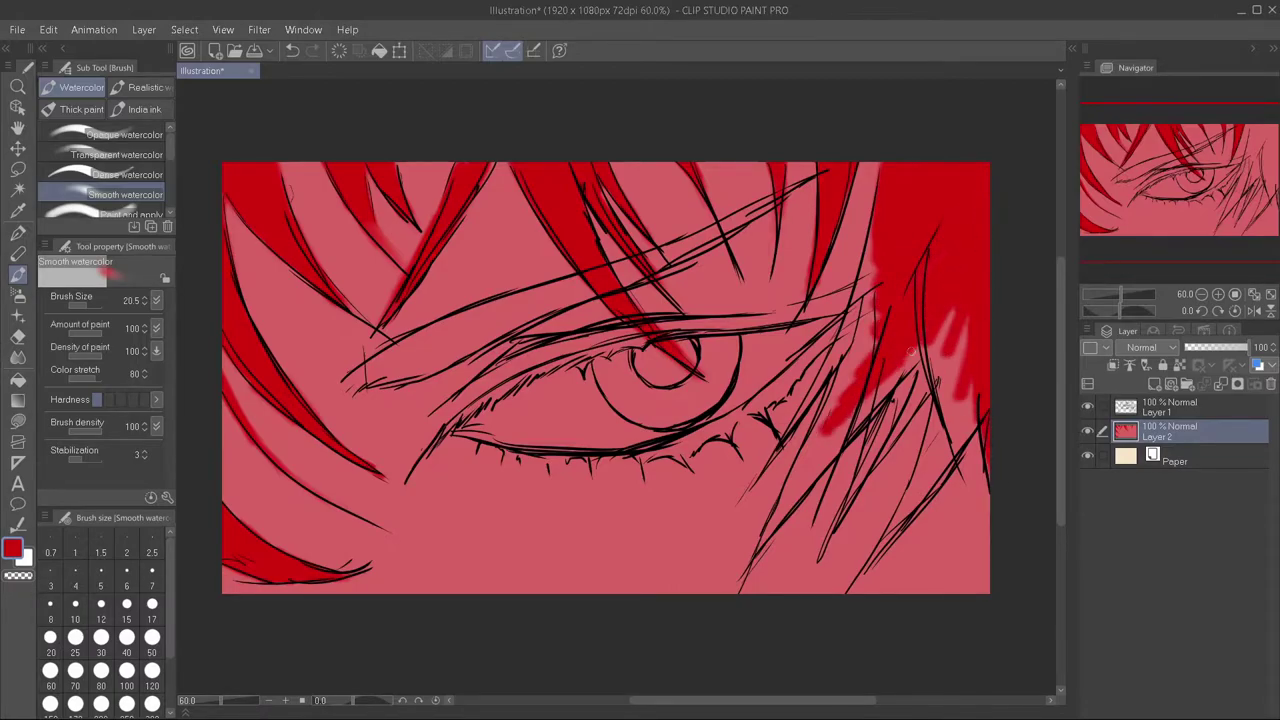
left_click_drag(930, 342, 798, 485)
left_click_drag(857, 399, 758, 548)
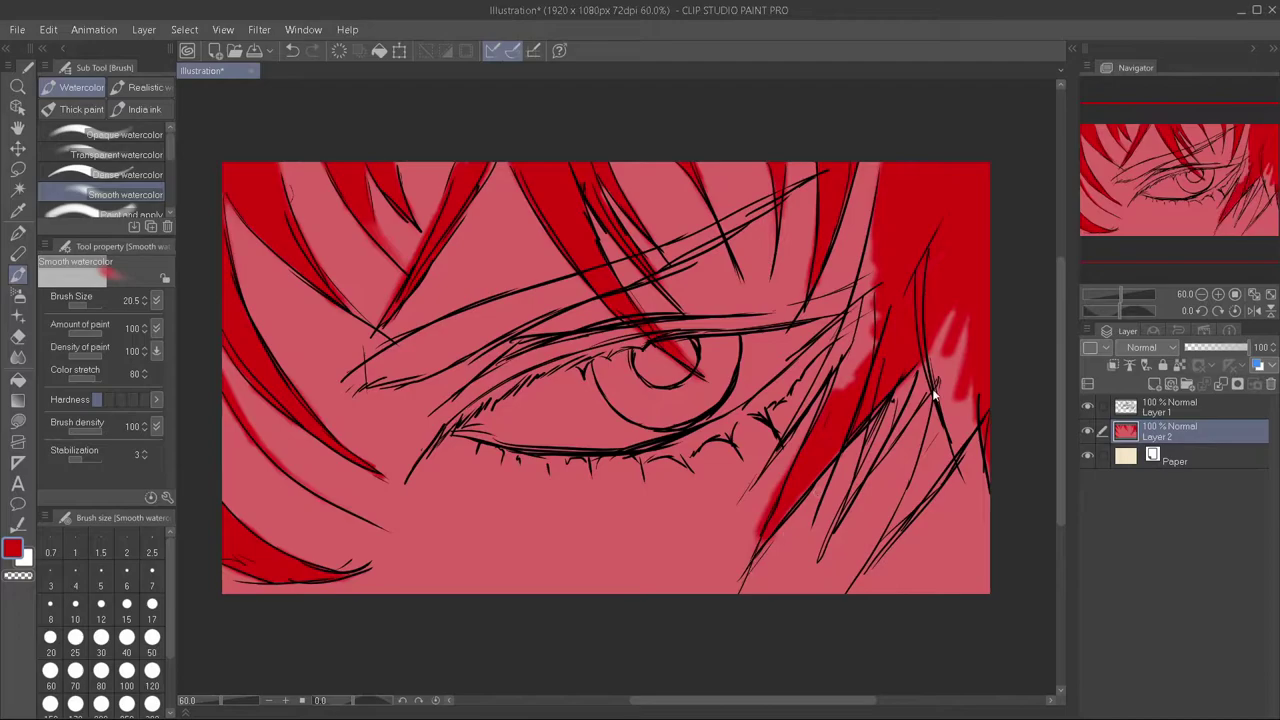
- Rework the red on the upper-right corner and right edge, undoing unsatisfying strokes
key("ctrl+z")
key("ctrl+z")
key("ctrl+z")
left_click_drag(860, 318, 790, 425)
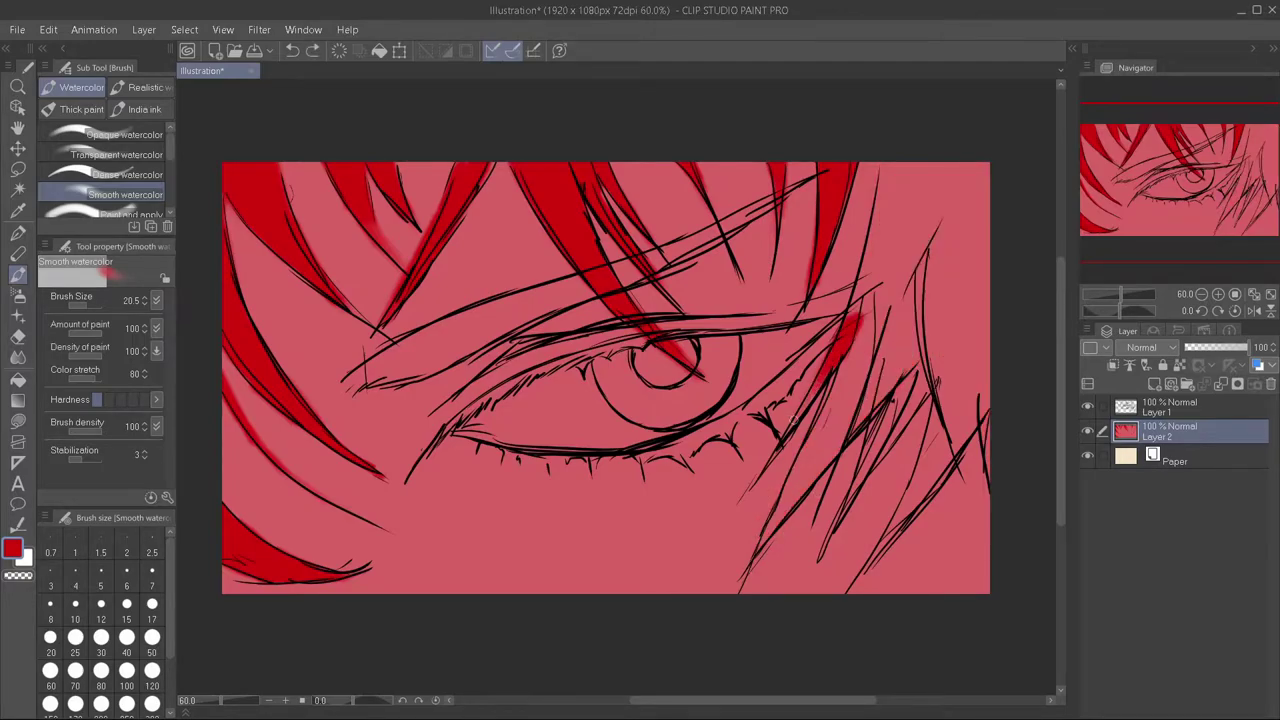
left_click_drag(880, 255, 850, 315)
mouse_move(895, 180)
left_mouse_down()
mouse_move(862, 320)
mouse_move(860, 265)
mouse_move(890, 255)
mouse_move(855, 318)
mouse_move(876, 214)
left_mouse_up()
key("ctrl+z")
key("ctrl+z")
key("ctrl+z")
mouse_move(945, 160)
left_mouse_down()
mouse_move(903, 209)
mouse_move(965, 172)
mouse_move(960, 265)
left_mouse_up()
left_click_drag(950, 190, 978, 259)
left_click_drag(985, 335, 988, 500)
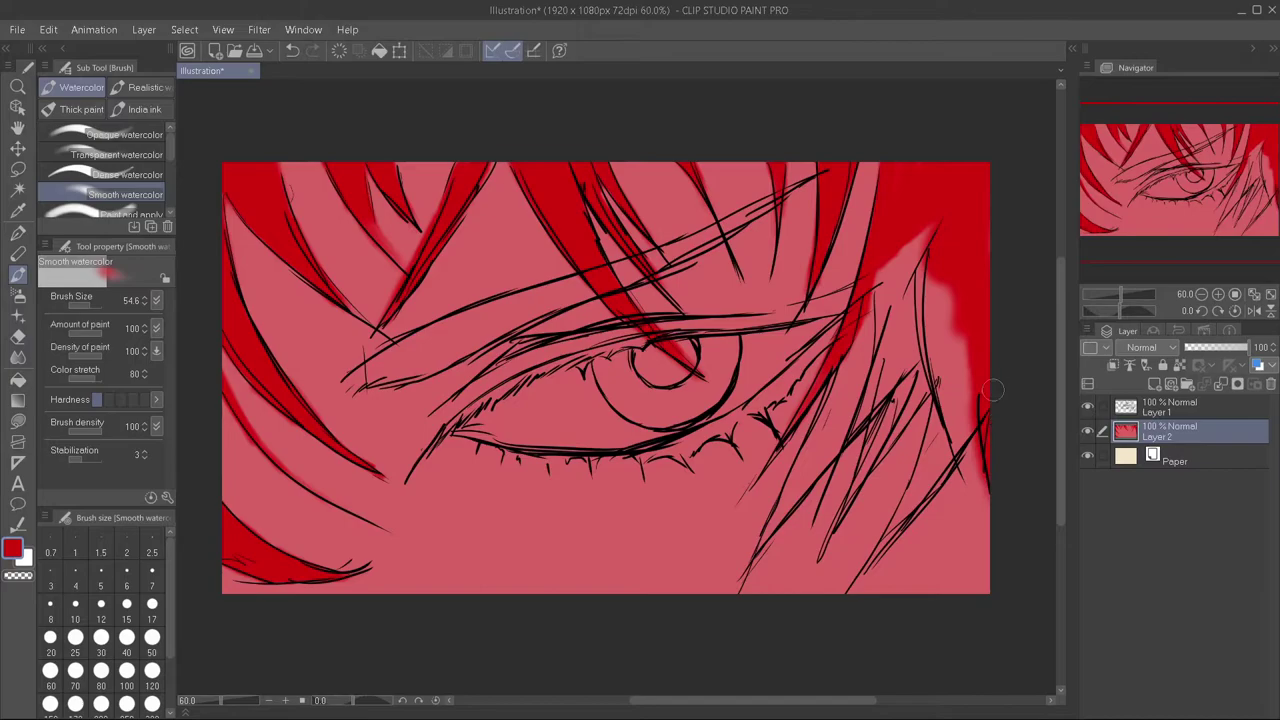
key("ctrl+z")
key("ctrl+z")
key("ctrl+z")
- Repaint the top-right corner solid red, cover the light right patch, and extend red down-left
mouse_move(984, 370)
left_mouse_down()
mouse_move(986, 480)
mouse_move(935, 200)
mouse_move(880, 300)
left_mouse_up()
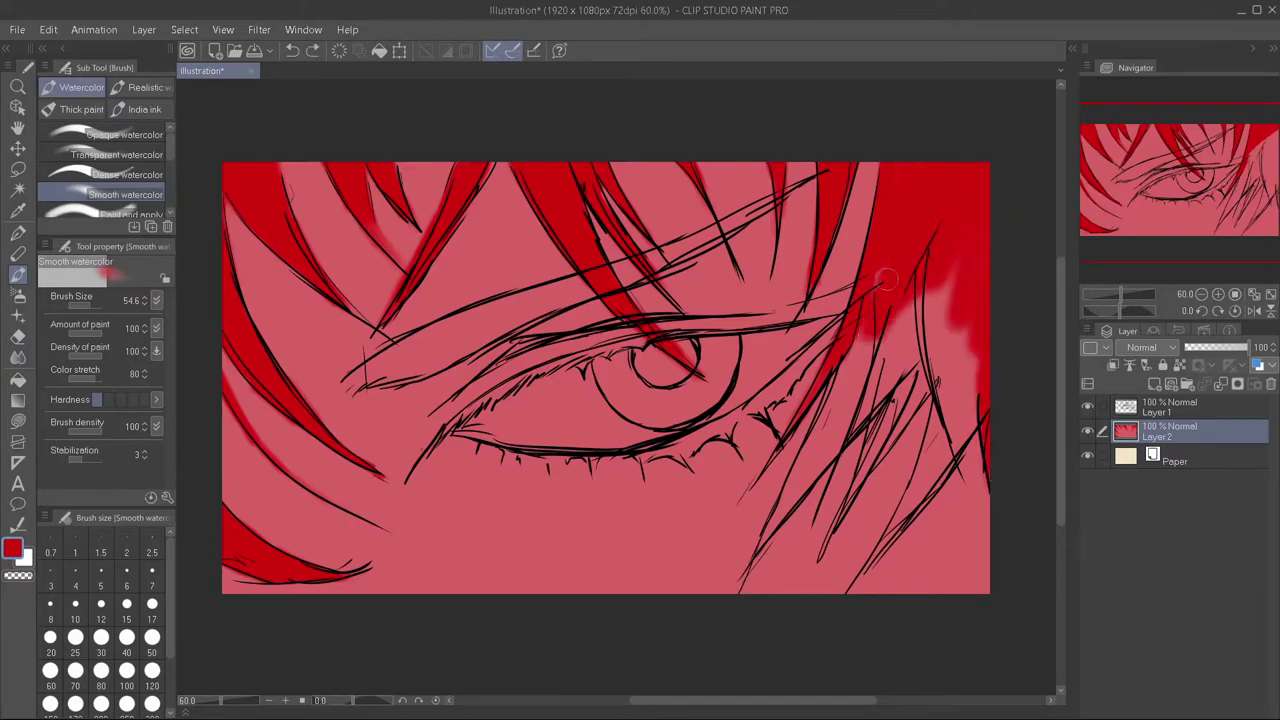
left_click_drag(900, 250, 860, 350)
left_click_drag(950, 270, 915, 365)
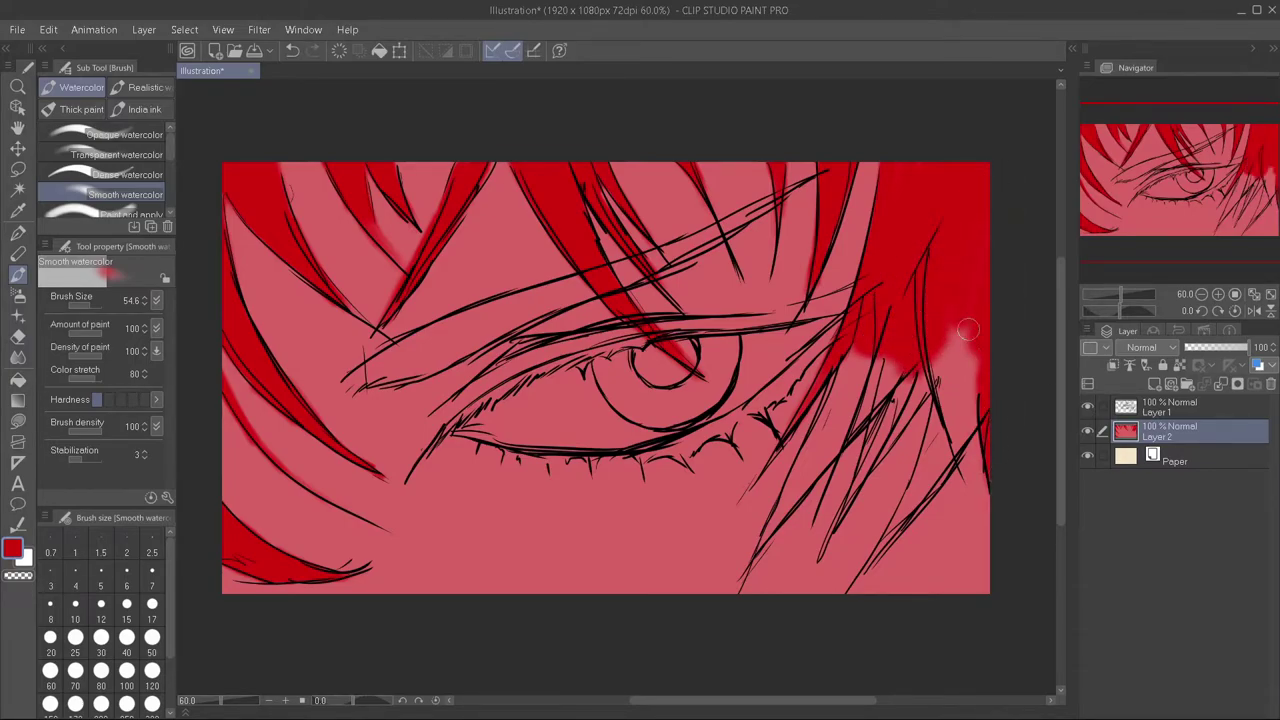
left_click_drag(950, 325, 965, 405)
key("bracketleft")
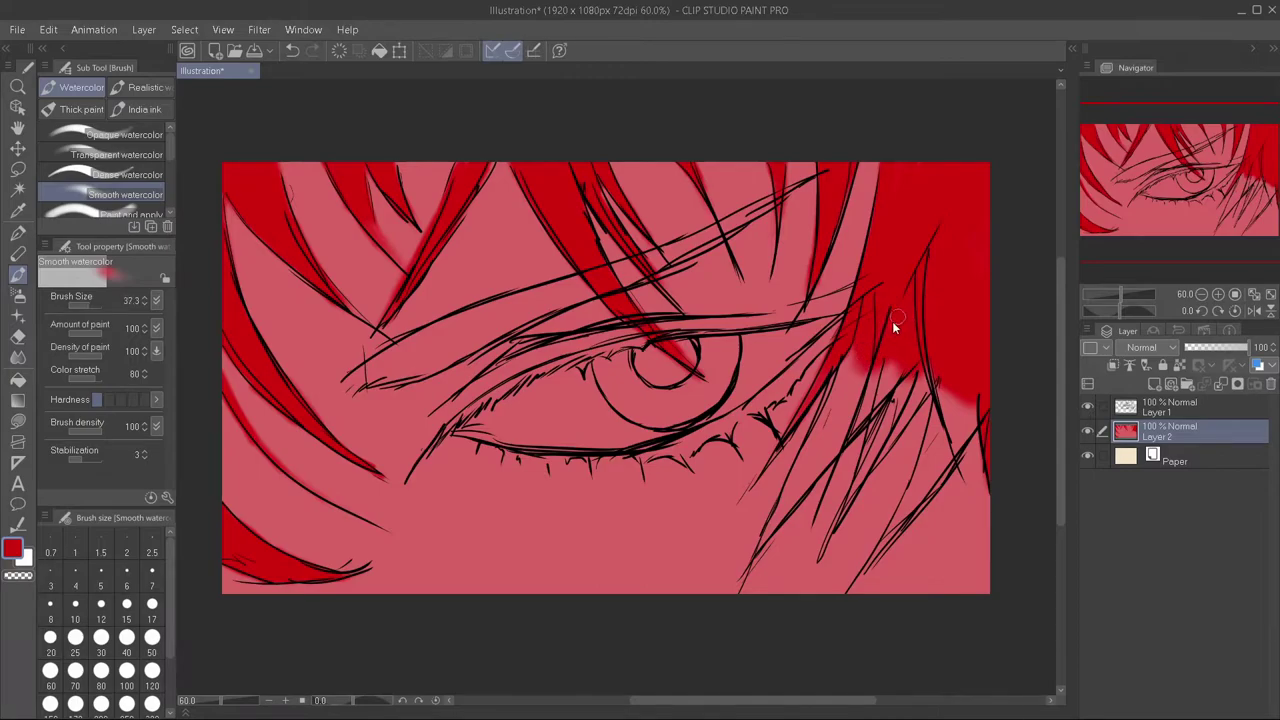
mouse_move(862, 350)
left_mouse_down()
mouse_move(825, 415)
mouse_move(857, 395)
mouse_move(770, 528)
left_mouse_up()
- With a smaller brush, extend the red hair toward the bottom and along the right strand
key("bracketleft")
key("bracketright")
left_click_drag(808, 488, 755, 548)
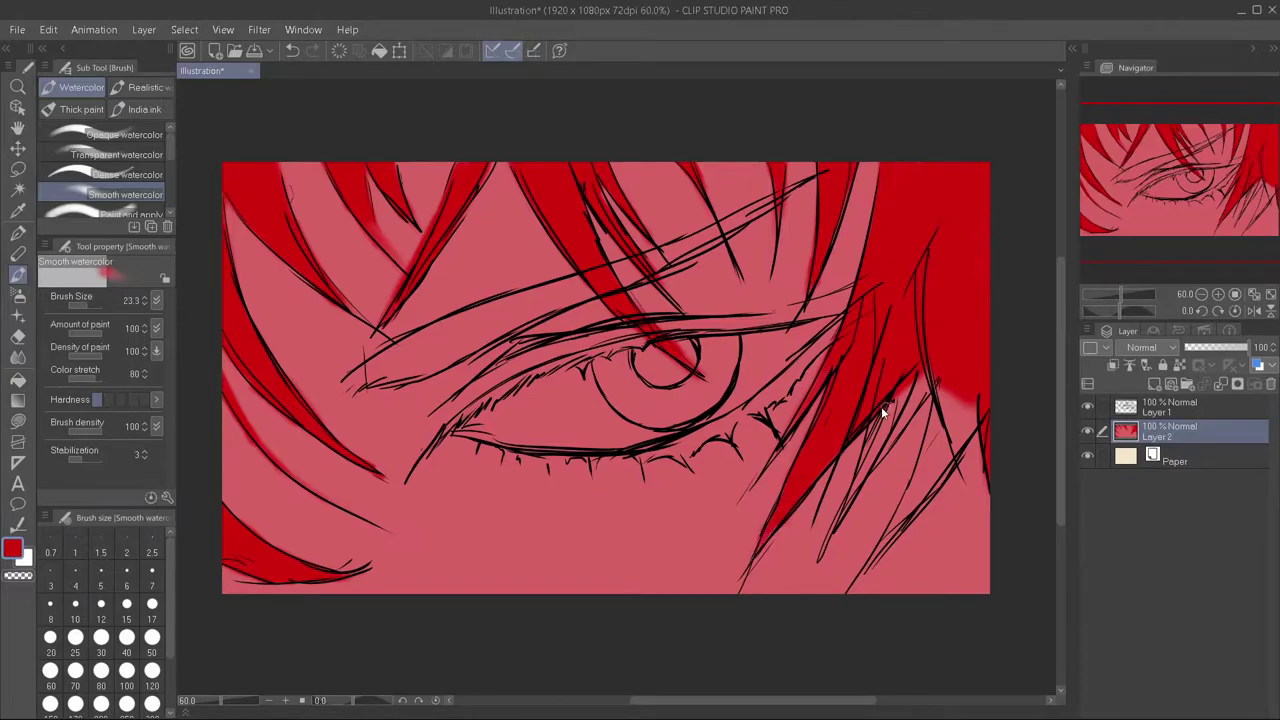
key("bracketleft")
left_click_drag(883, 408, 858, 466)
left_click_drag(912, 380, 890, 428)
- With a larger brush, paint red further down the right hair strand
key("bracketright")
key("bracketright")
key("bracketright")
left_click_drag(917, 400, 896, 420)
mouse_move(930, 372)
left_mouse_down()
mouse_move(876, 458)
mouse_move(886, 452)
left_mouse_up()
key("bracketright")
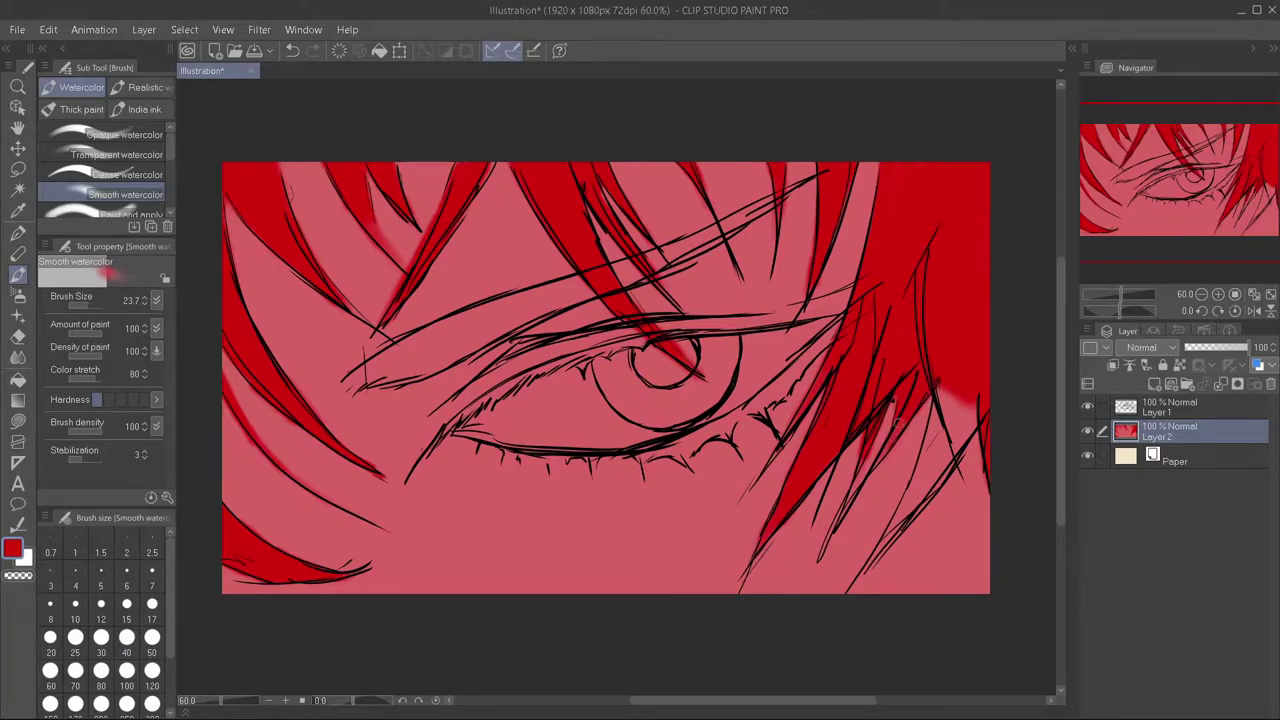
left_click_drag(972, 372, 932, 440)
mouse_move(975, 404)
left_mouse_down()
mouse_move(908, 486)
mouse_move(928, 451)
left_mouse_up()
- Repaint the right strand red down-left and dab red on the hair tip by the eye corner
key("ctrl+z")
left_click_drag(955, 382, 926, 468)
left_click_drag(975, 416, 910, 500)
mouse_move(955, 456)
left_mouse_down()
mouse_move(858, 582)
mouse_move(903, 500)
left_mouse_up()
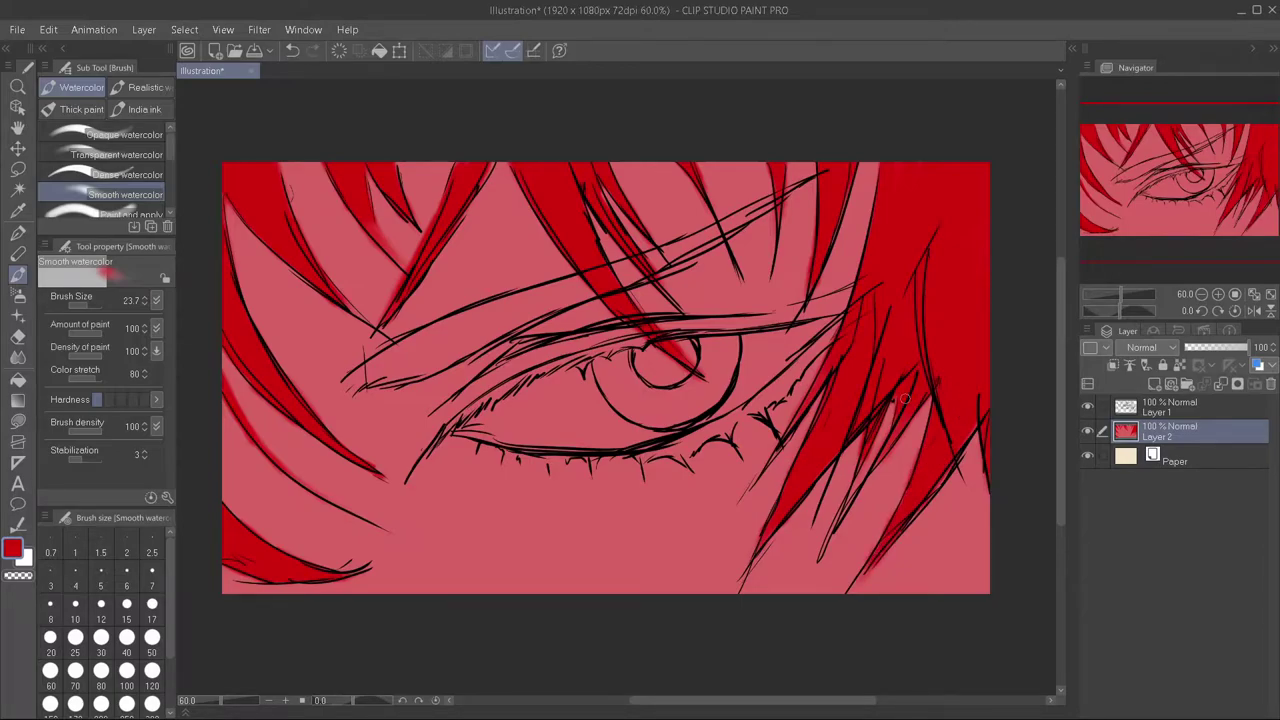
left_click_drag(392, 360, 340, 392)
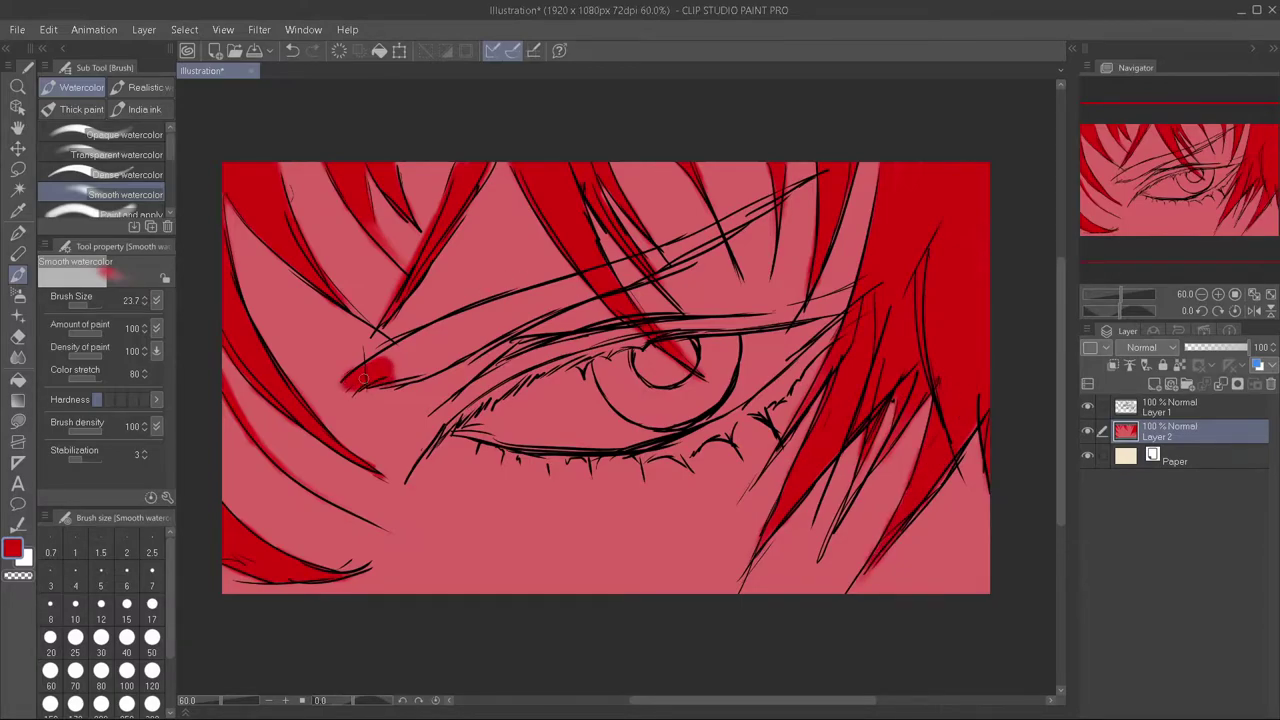
- Paint the diagonal hair strand red from the eye corner up across the forehead, discarding stray edits
mouse_move(432, 338)
left_mouse_down()
mouse_move(372, 378)
mouse_move(486, 310)
left_mouse_up()
mouse_move(398, 362)
left_mouse_down()
mouse_move(478, 328)
mouse_move(410, 380)
mouse_move(530, 300)
mouse_move(520, 330)
mouse_move(588, 278)
mouse_move(672, 258)
mouse_move(798, 186)
left_mouse_up()
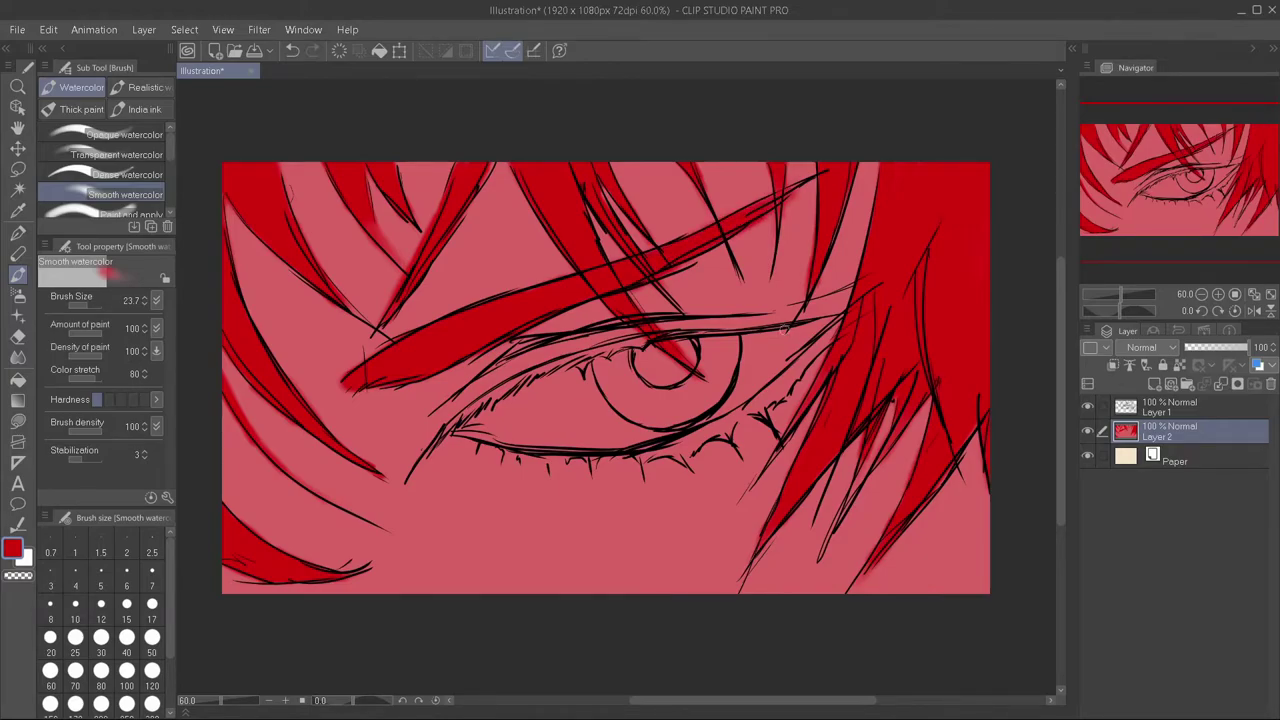
left_click(1147, 414)
key("e")
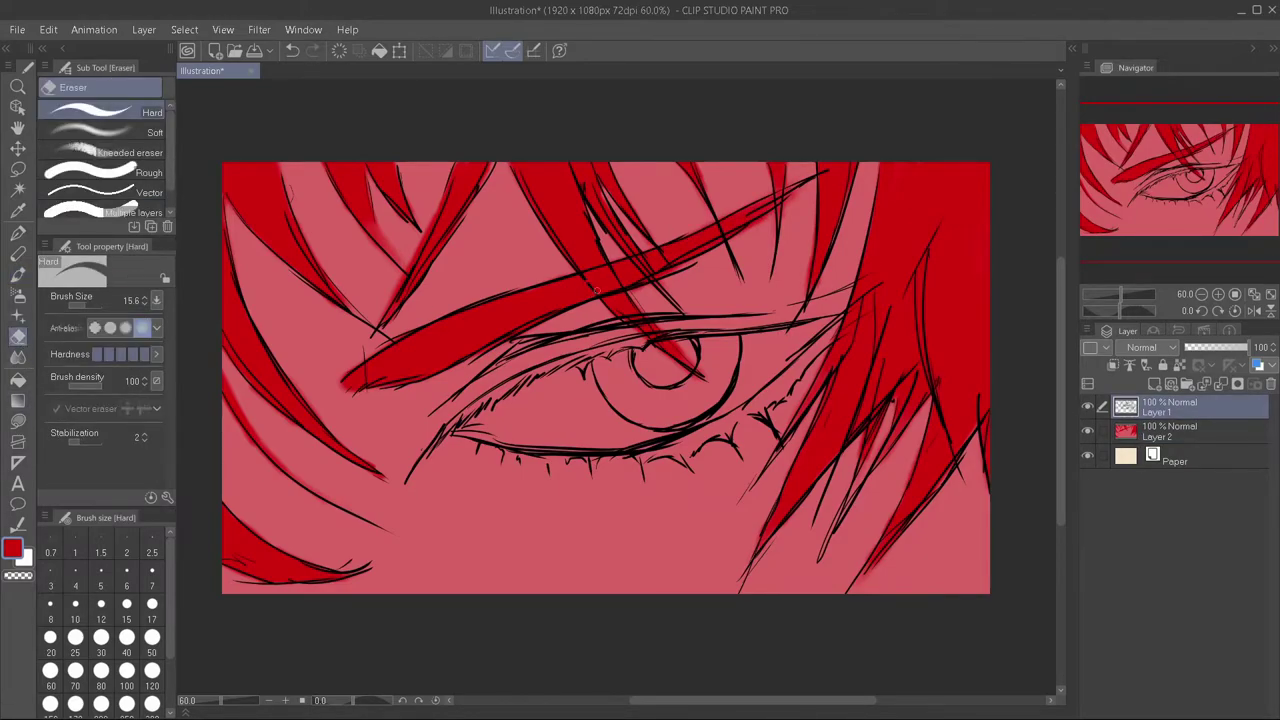
key("ctrl+z")
key("b")
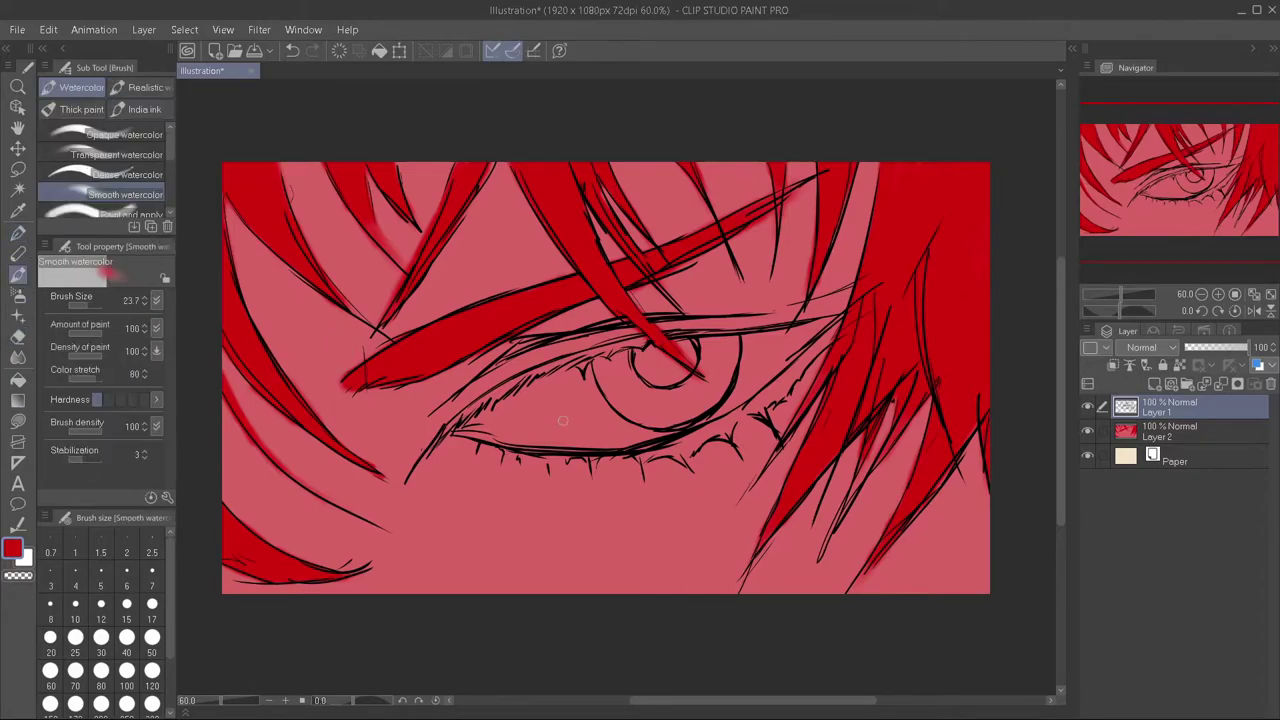
left_click_drag(455, 430, 444, 433)
key("ctrl+z")
- On Layer 2, tint the upper and lower eyelids with red watercolour
left_click(1165, 432)
mouse_move(456, 419)
left_mouse_down()
mouse_move(546, 366)
mouse_move(751, 330)
left_mouse_up()
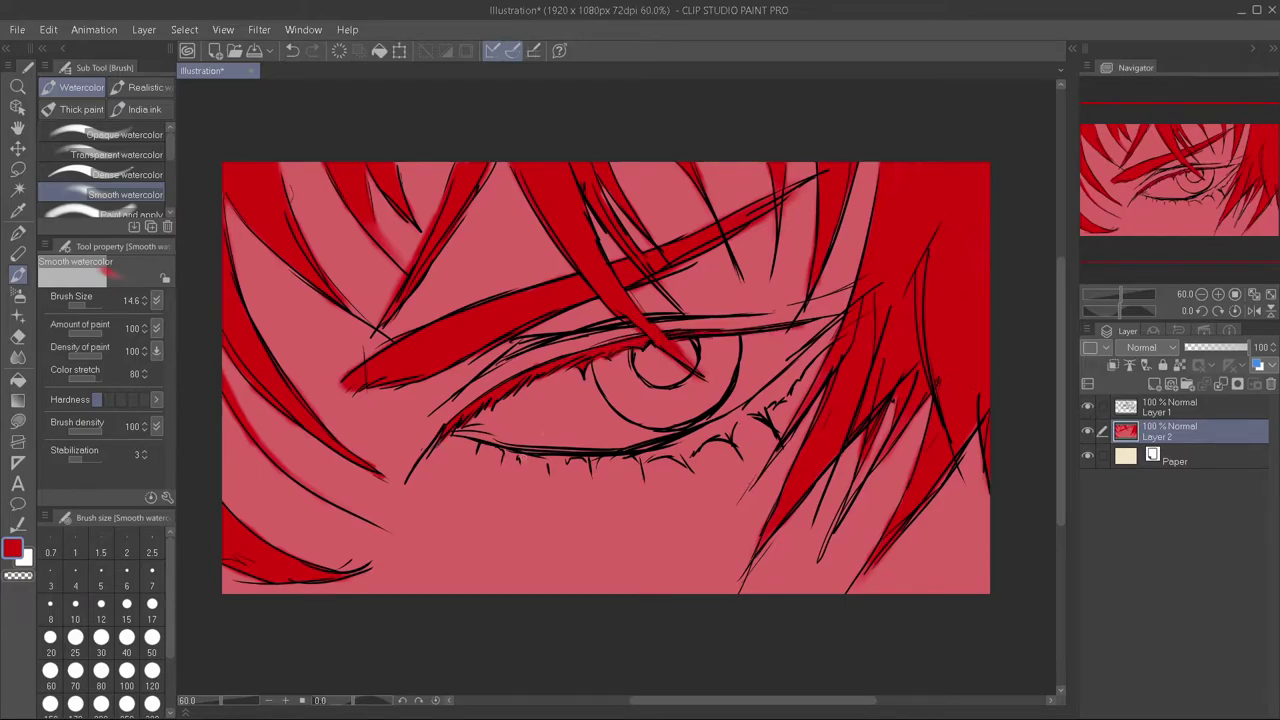
left_click_drag(460, 446, 506, 432)
key("ctrl+z")
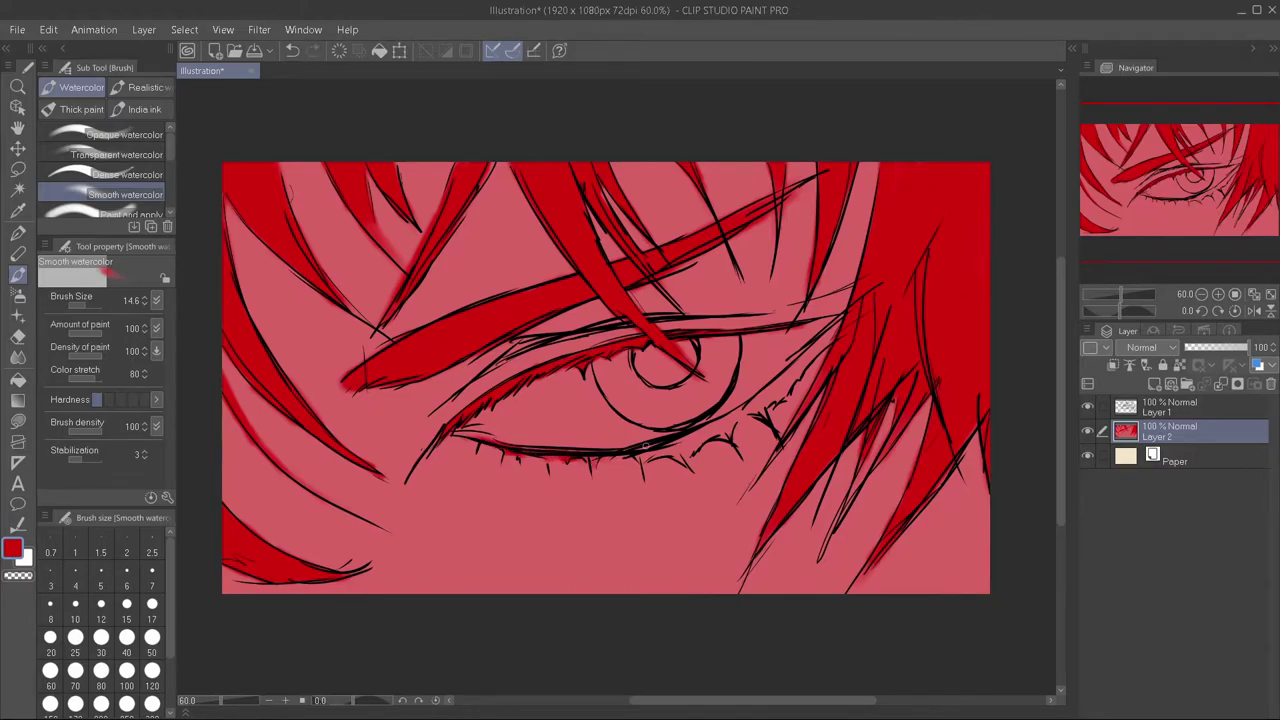
mouse_move(645, 446)
left_mouse_down()
mouse_move(728, 434)
mouse_move(837, 334)
left_mouse_up()
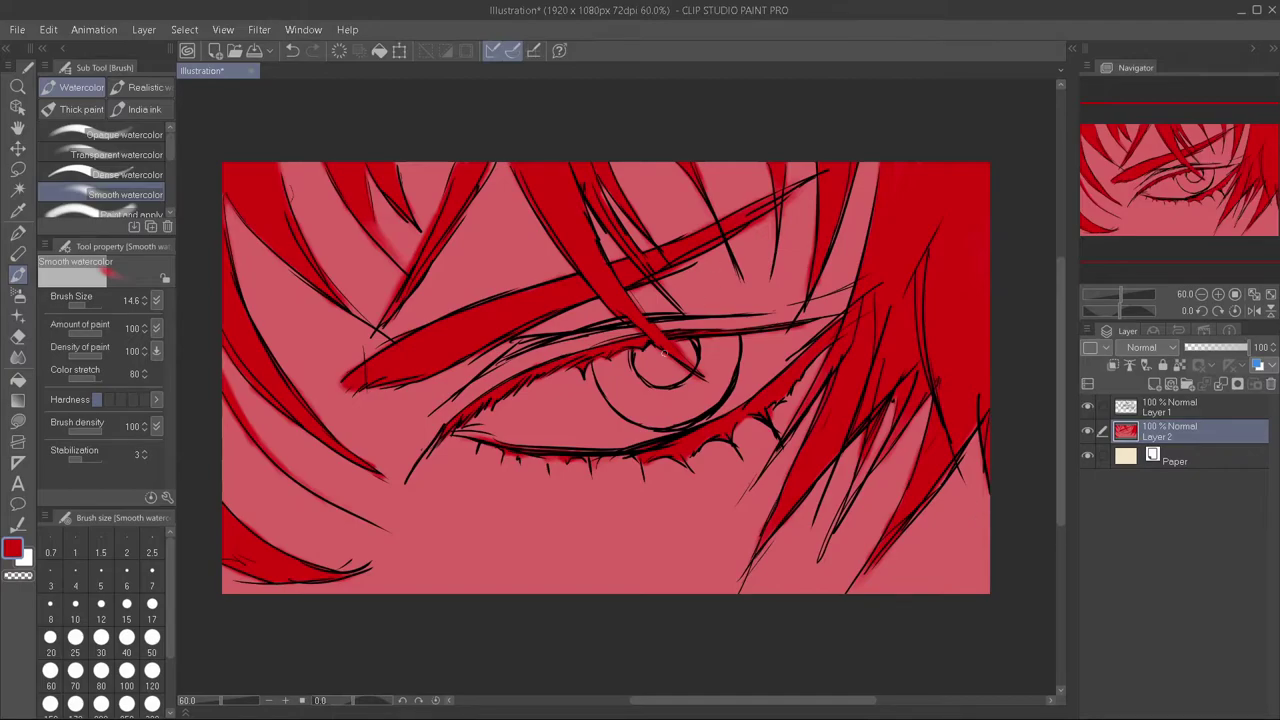
- Colour the upper part and lower-left edge of the iris red
mouse_move(663, 352)
left_mouse_down()
mouse_move(645, 362)
mouse_move(650, 350)
mouse_move(675, 368)
mouse_move(643, 369)
mouse_move(692, 349)
left_mouse_up()
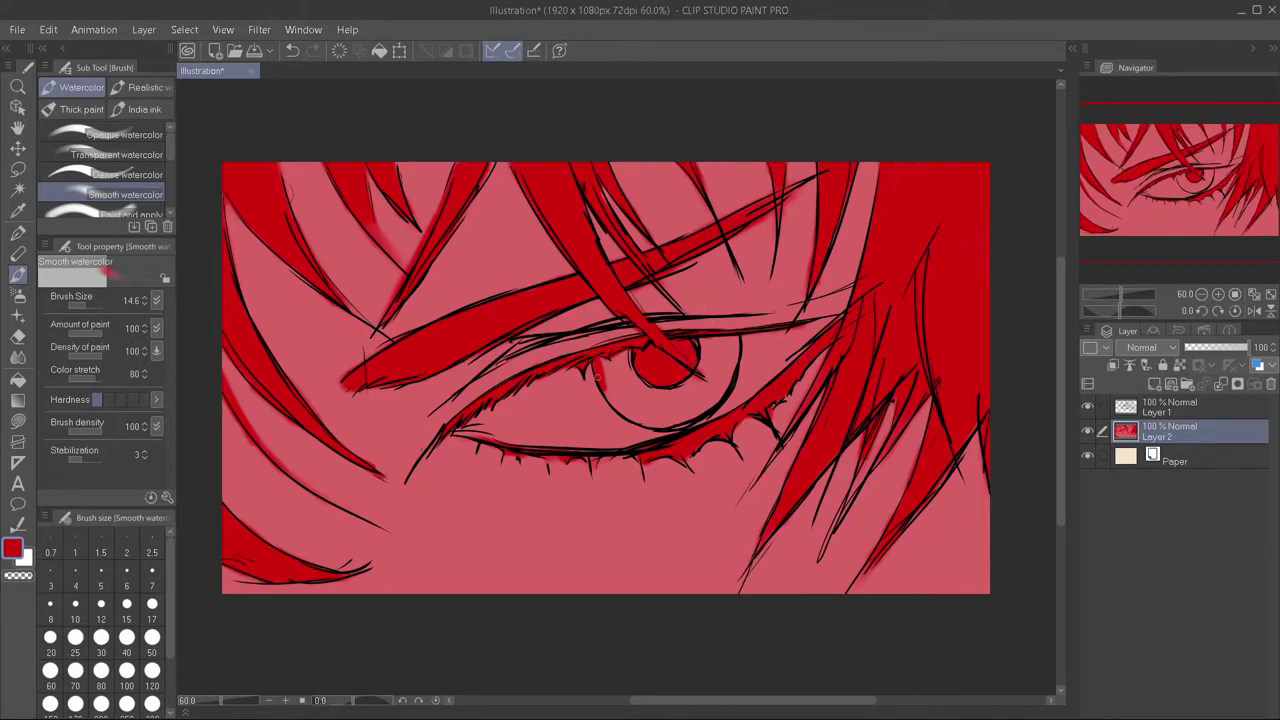
mouse_move(603, 379)
left_mouse_down()
mouse_move(664, 420)
mouse_move(735, 337)
left_mouse_up()
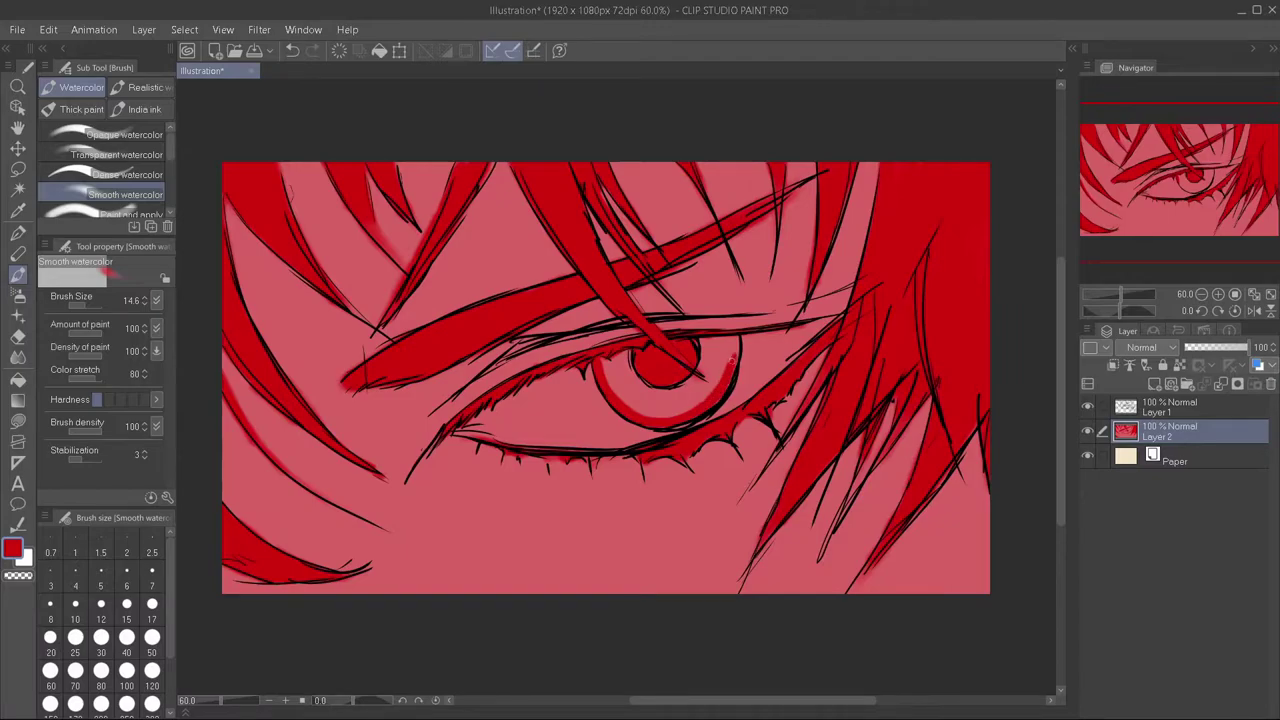
left_click(1172, 410)
left_click(18, 231)
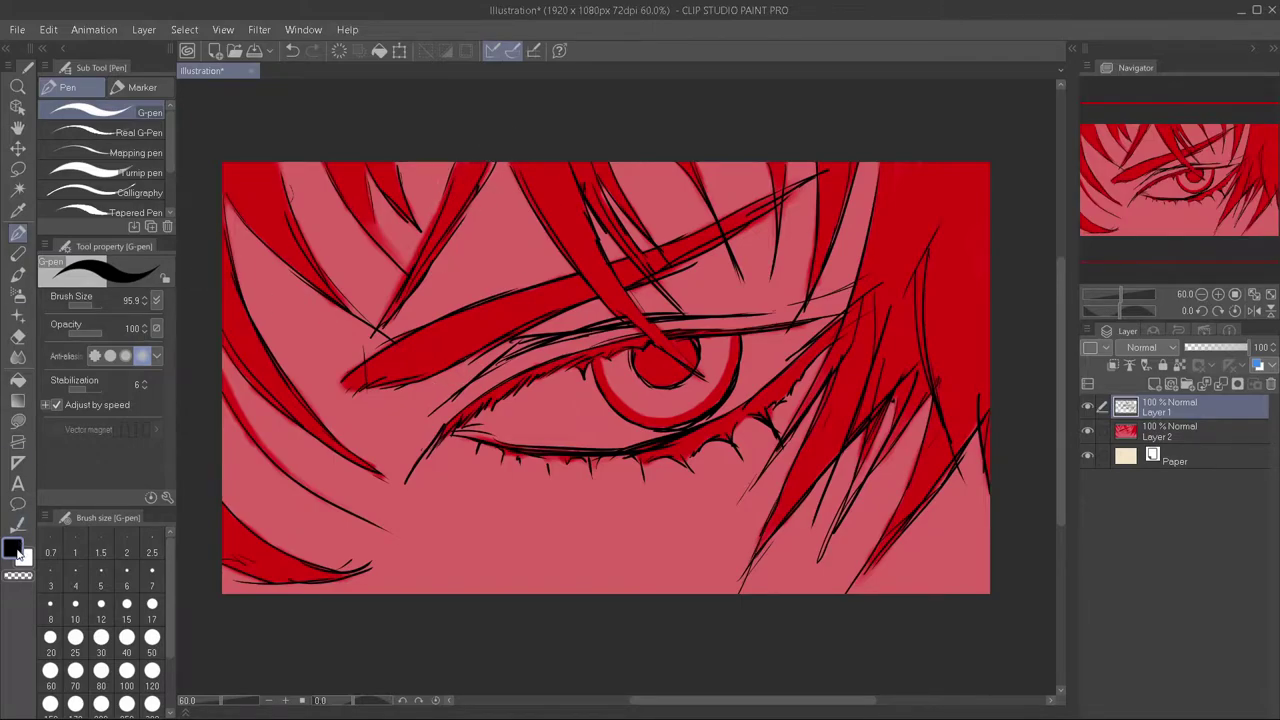
- Set the G-pen to size 3 with red as the main colour, removing a stray iris mark
left_click(50, 578)
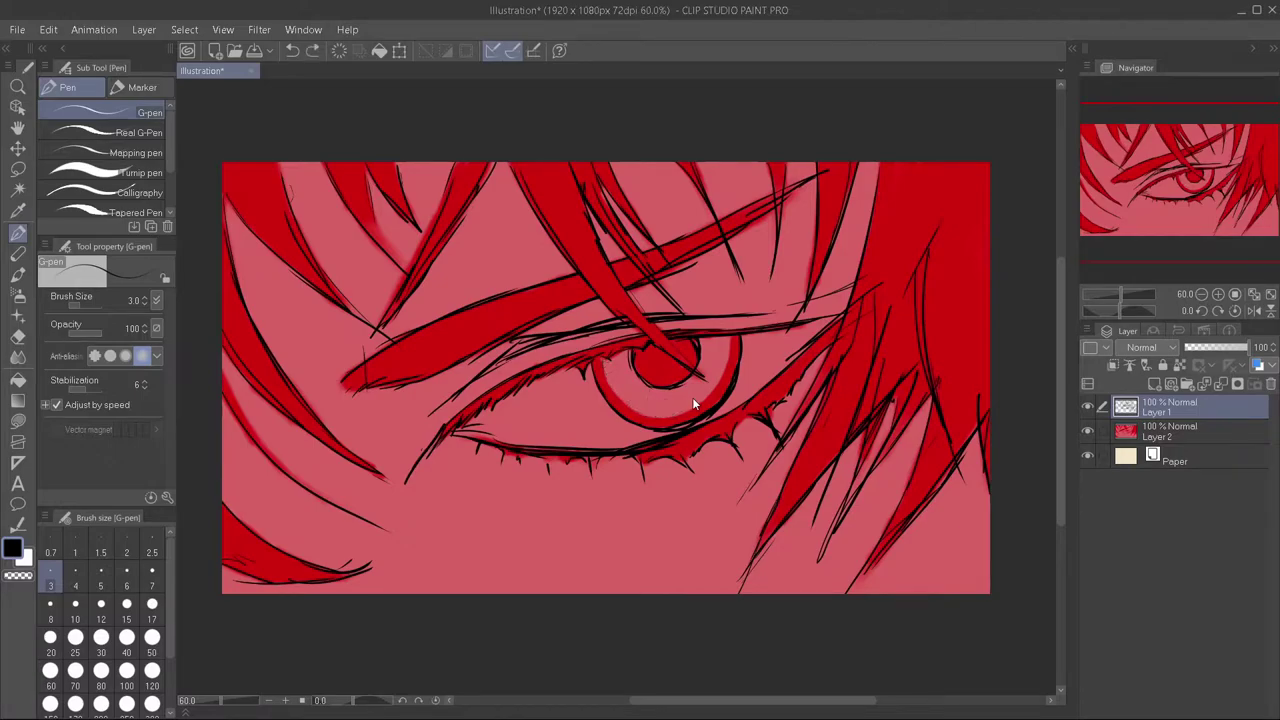
left_click(617, 401, "alt")
key("ctrl+z")
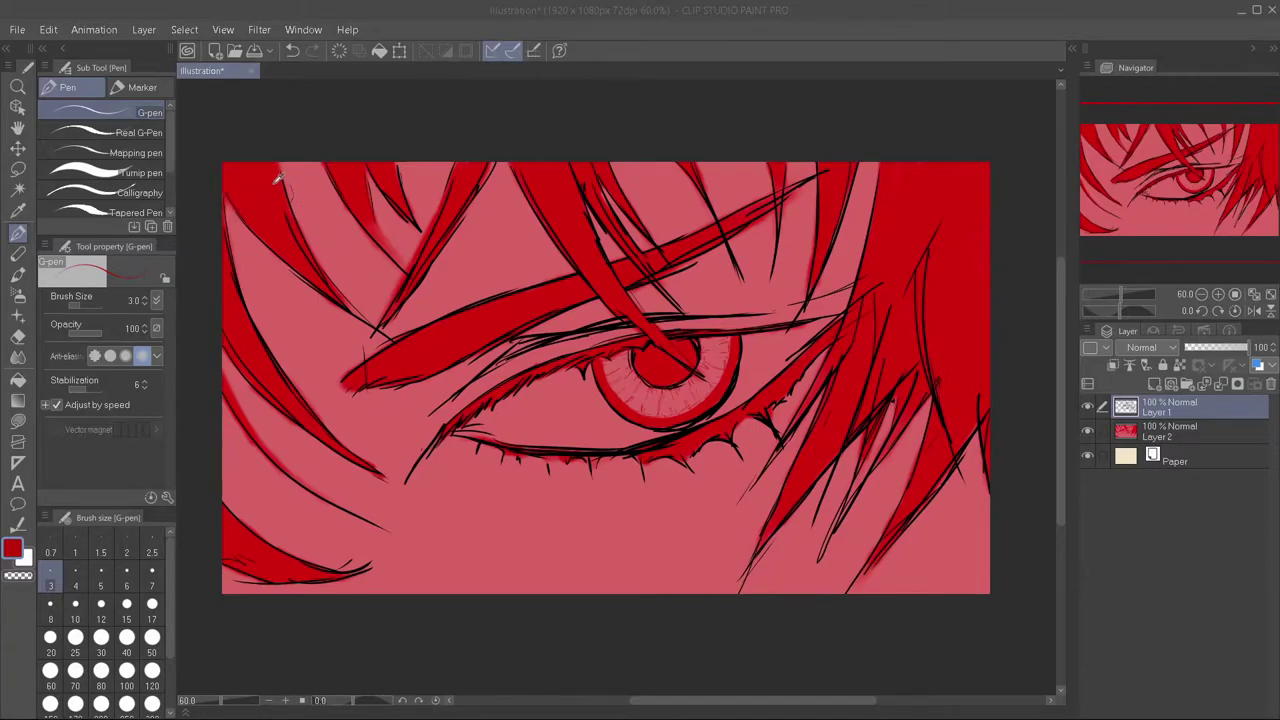
- Resize the pen to about 16.9 and undo the pink iris strokes
left_click(517, 146)
key("bracketright")
key("bracketright")
key("bracketright")
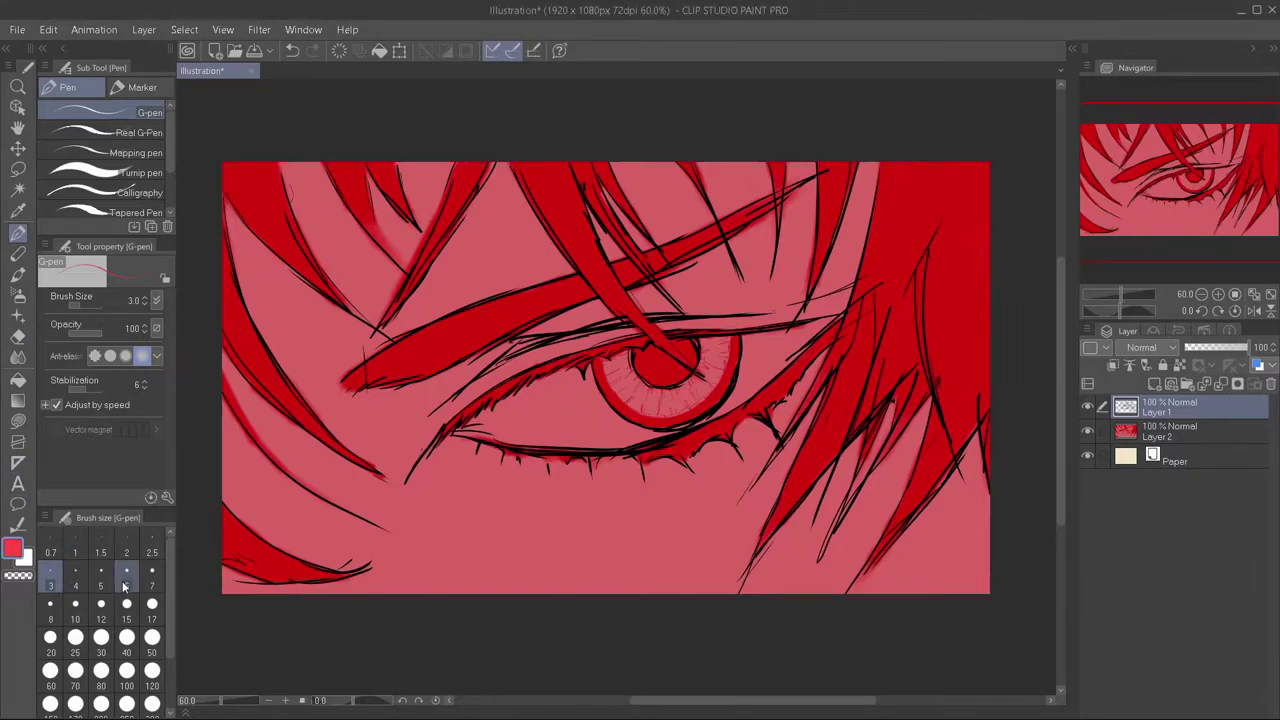
left_click_drag(620, 383, 617, 381)
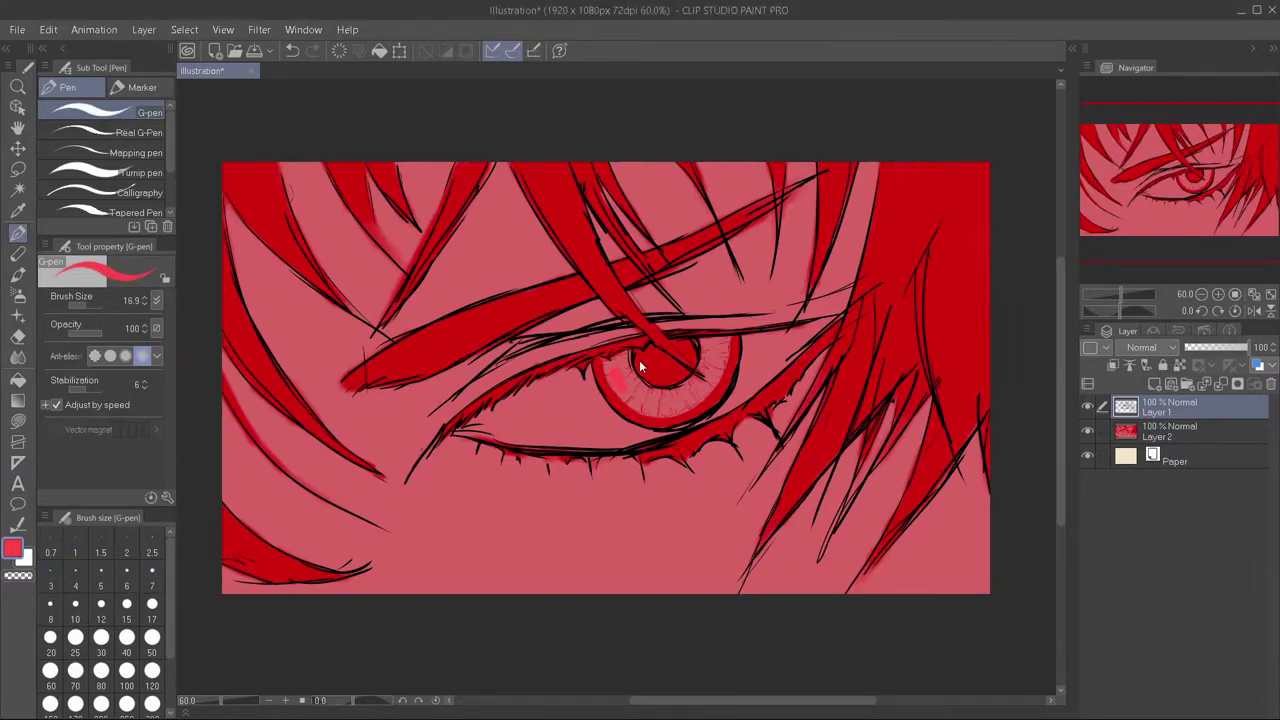
key("ctrl+z")
key("alt+bracketleft")
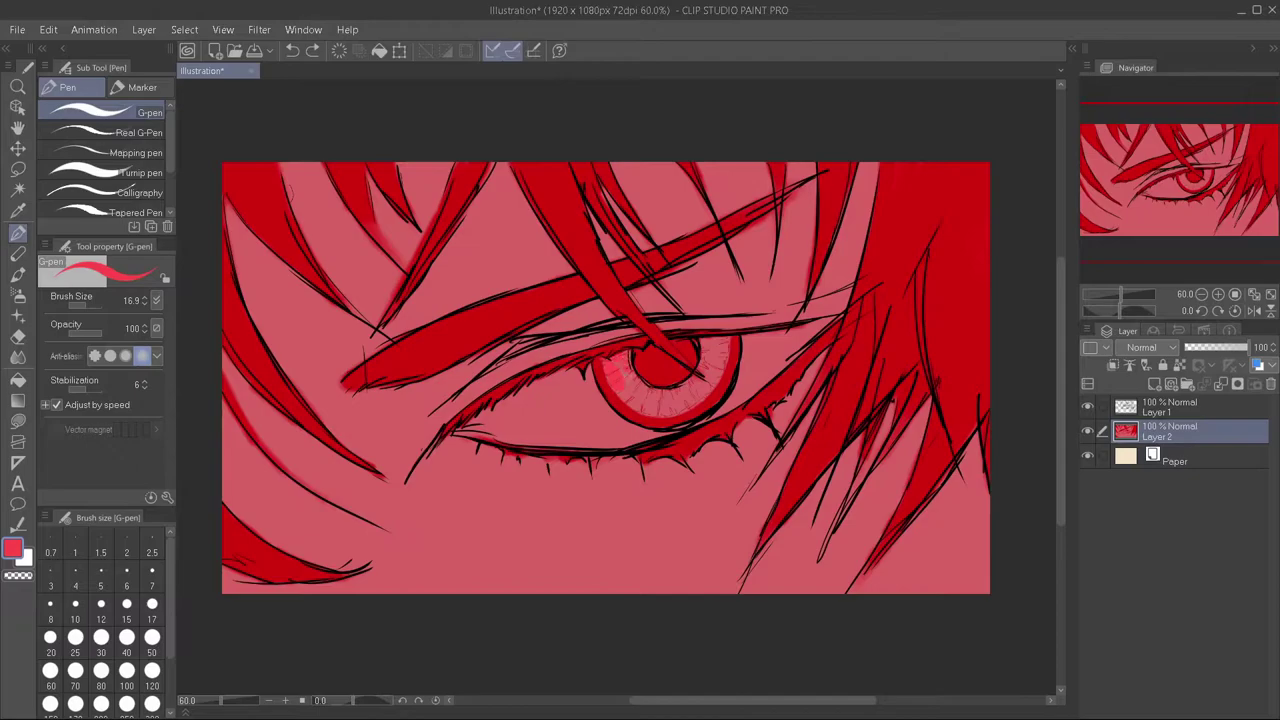
key("ctrl+z")
- Shade the lower and upper-right iris darker red, then add a new layer above Layer 2
left_click(661, 397)
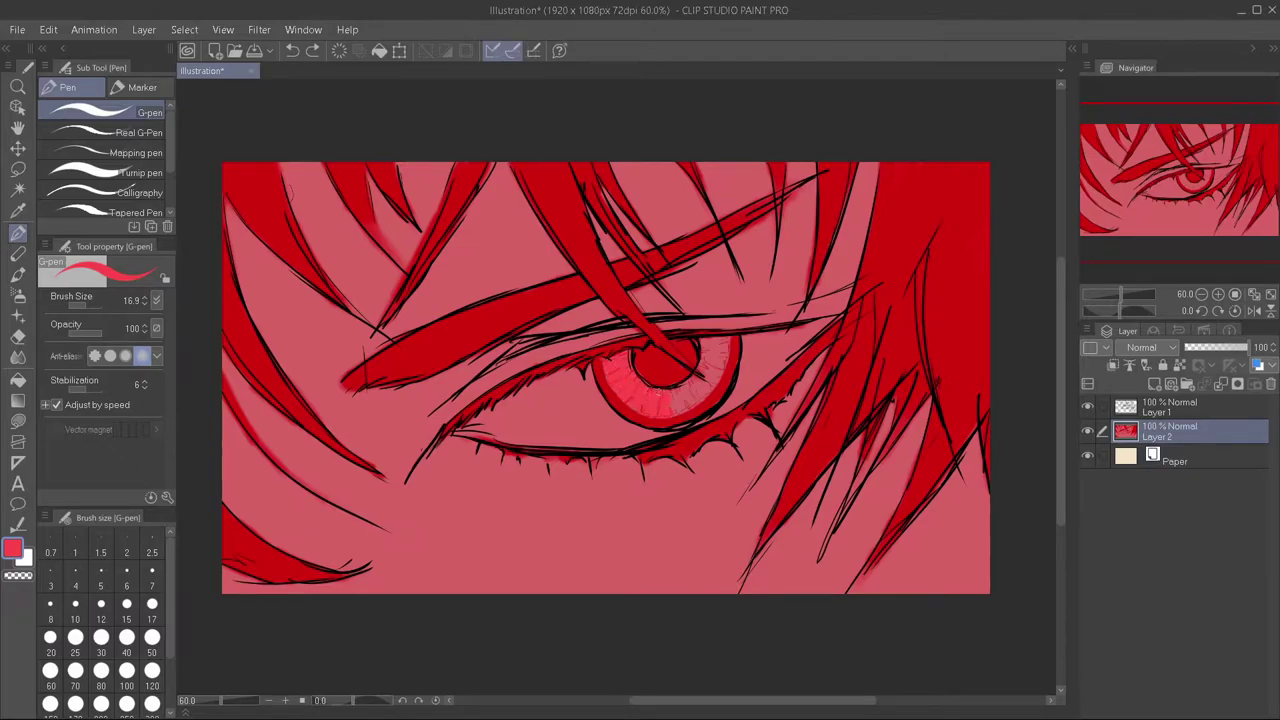
left_click_drag(680, 394, 688, 404)
key("ctrl+z")
key("ctrl+y")
left_click_drag(704, 358, 716, 340)
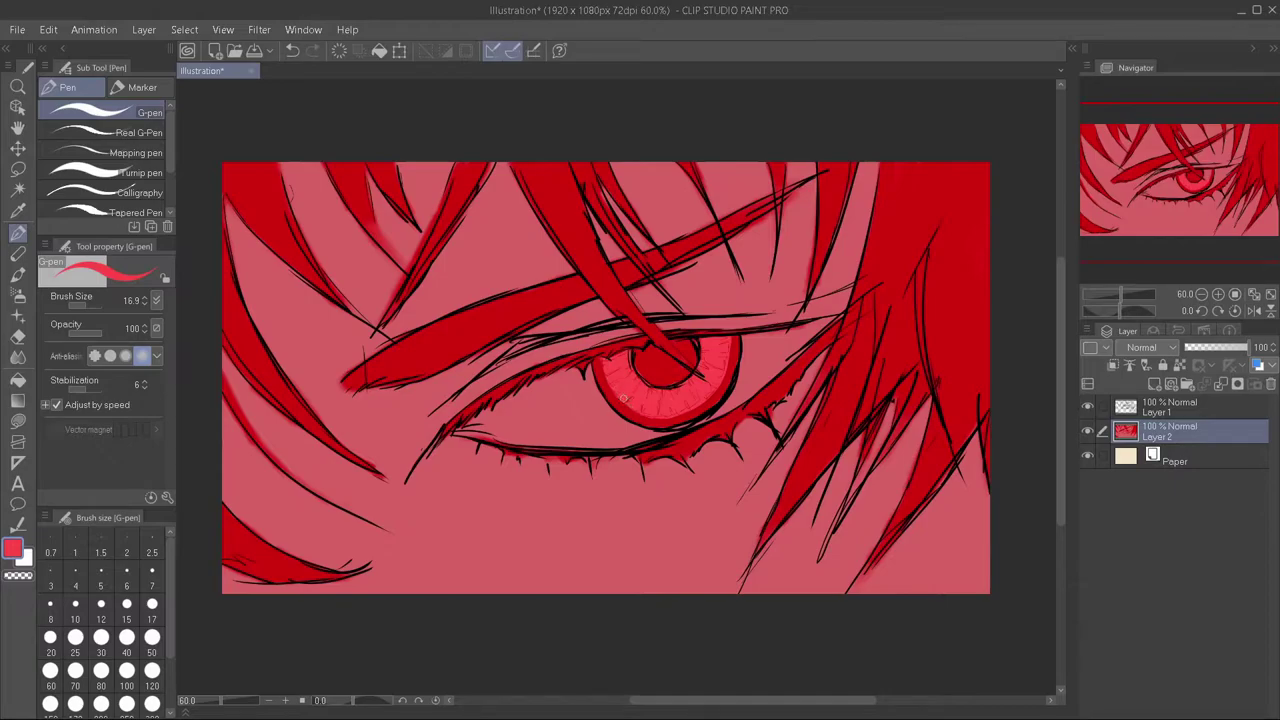
left_click_drag(714, 358, 690, 383)
left_click(1155, 384)
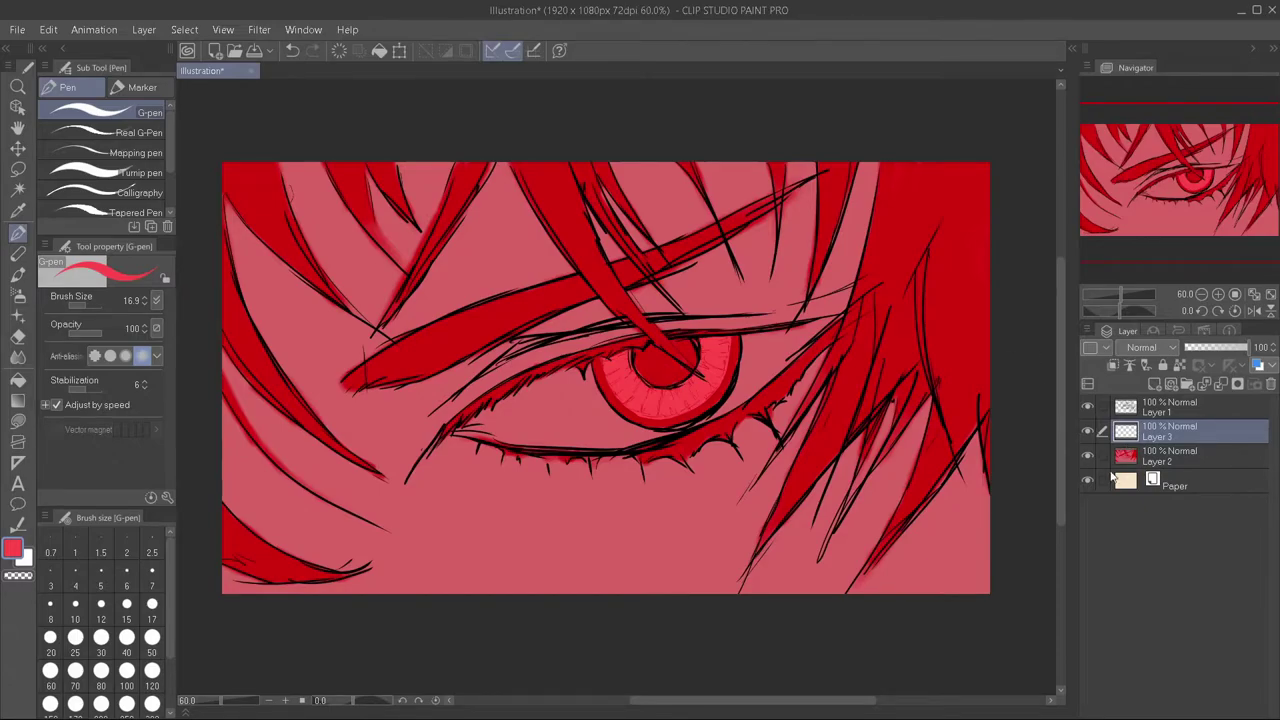
- Set Layer 3's blending mode to Multiply, discarding a test squiggle
left_click(1145, 352)
left_click(1150, 400)
mouse_move(580, 515)
left_mouse_down()
mouse_move(618, 525)
mouse_move(586, 548)
mouse_move(618, 538)
left_mouse_up()
key("ctrl+z")
key("ctrl+z")
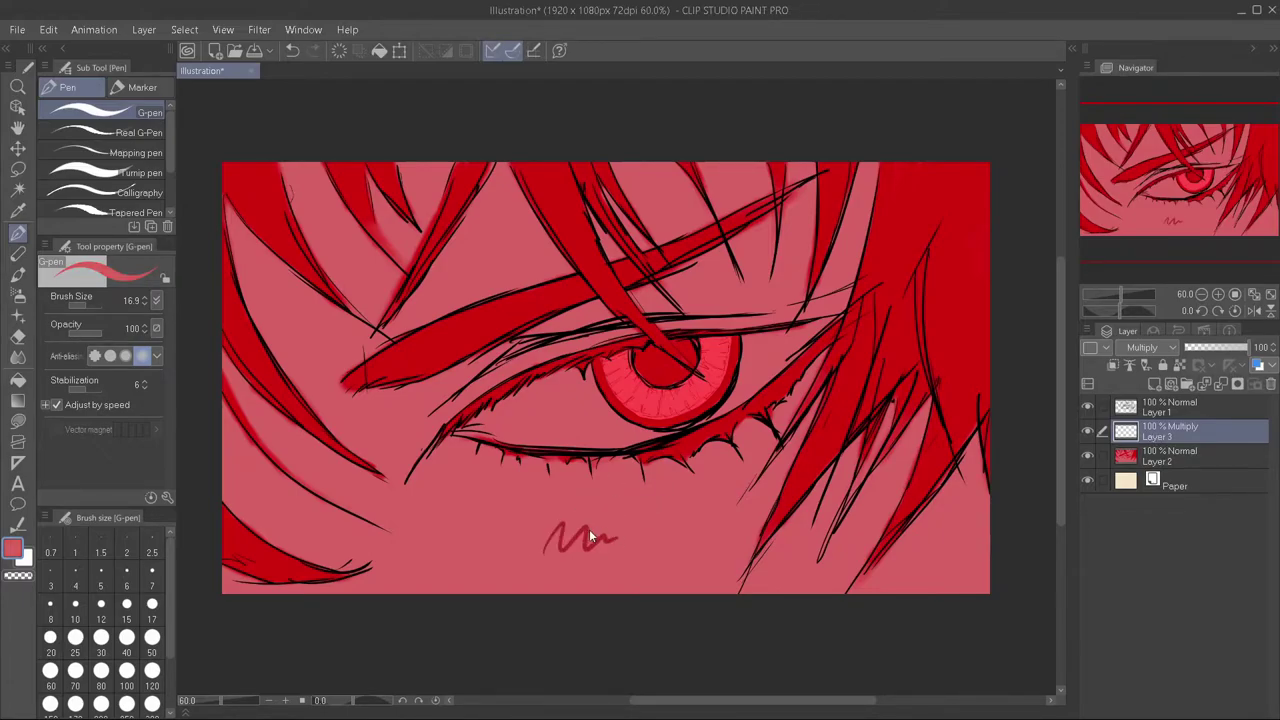
key("ctrl+z")
- Paint dark-red shadow up the left edge of the drawing
mouse_move(240, 462)
left_mouse_down()
mouse_move(232, 520)
mouse_move(222, 400)
left_mouse_up()
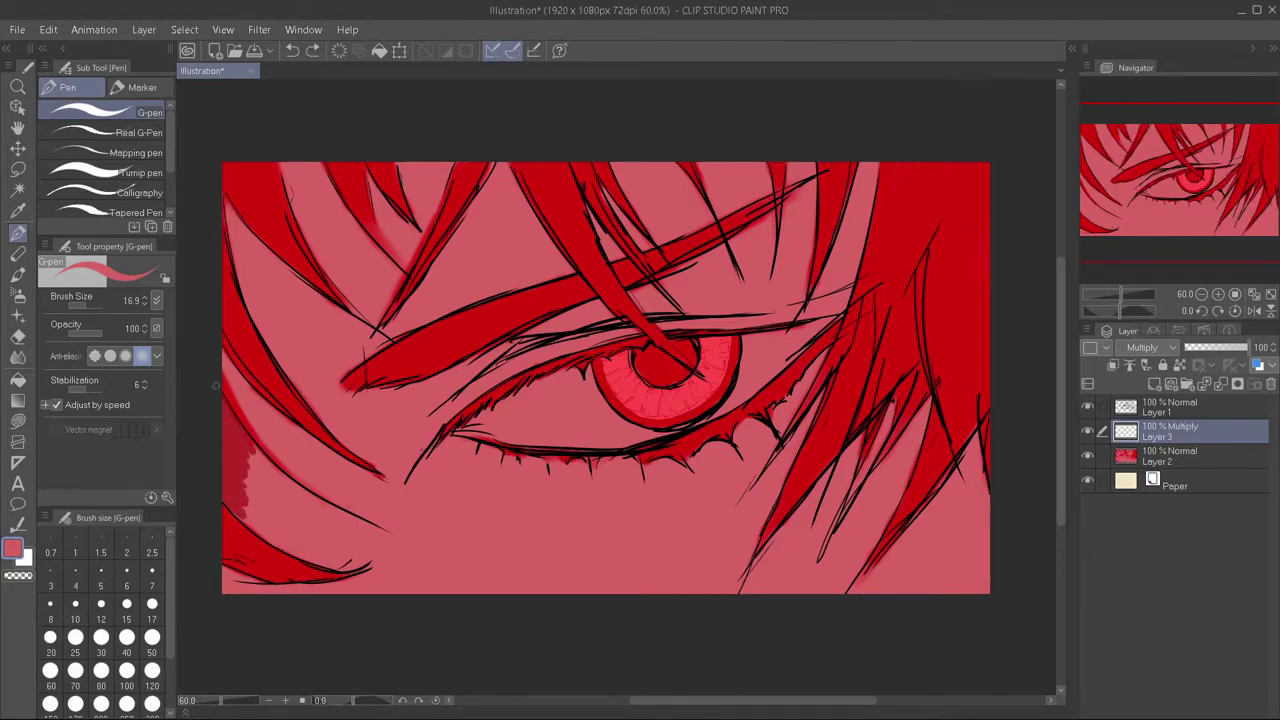
mouse_move(270, 470)
left_mouse_down()
mouse_move(246, 438)
mouse_move(224, 354)
left_mouse_up()
mouse_move(258, 422)
left_mouse_down()
mouse_move(224, 374)
mouse_move(240, 413)
left_mouse_up()
key("ctrl+z")
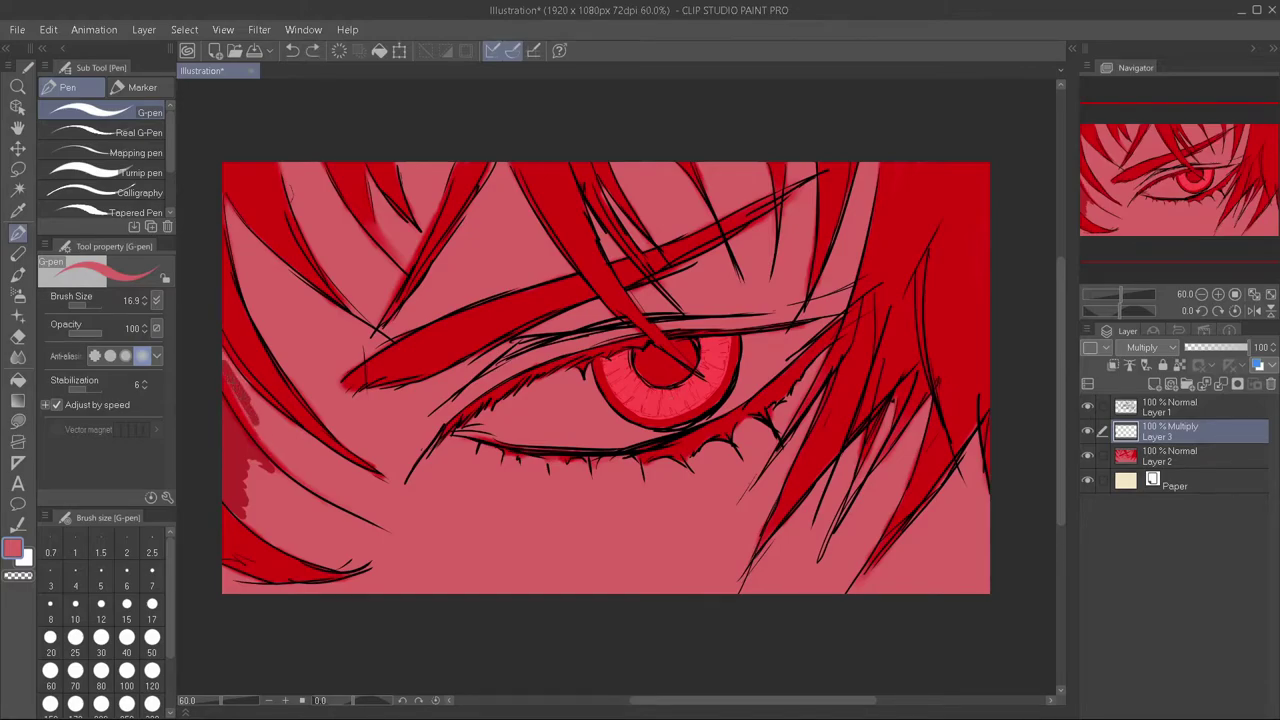
key("ctrl+z")
left_click_drag(242, 360, 222, 412)
key("ctrl+z")
key("ctrl+y")
- Enlarge the G-pen to 77.3 and paint broad shadow down the left side and under the eyelid
left_click_drag(295, 338, 286, 330)
left_click_drag(255, 270, 281, 155)
mouse_move(459, 117)
left_mouse_down()
mouse_move(250, 420)
mouse_move(230, 580)
left_mouse_up()
mouse_move(330, 300)
left_mouse_down()
mouse_move(293, 373)
mouse_move(280, 505)
left_mouse_up()
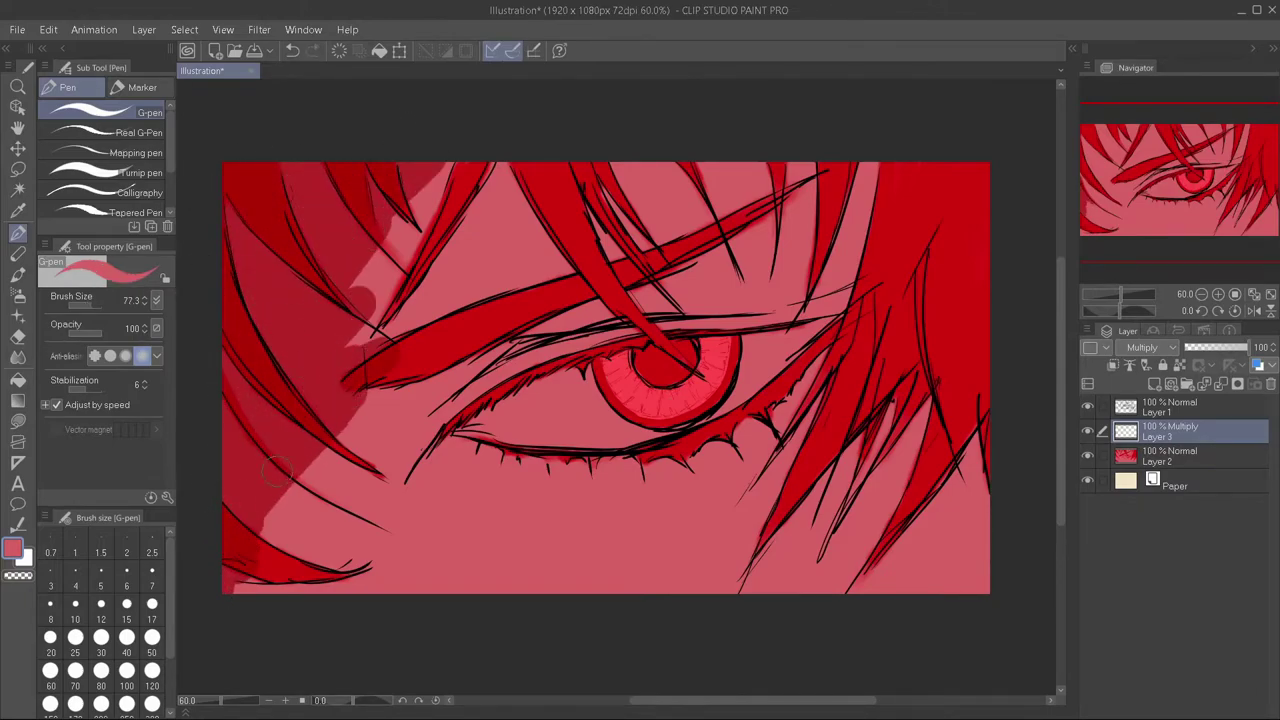
mouse_move(370, 400)
left_mouse_down()
mouse_move(560, 182)
mouse_move(540, 250)
mouse_move(366, 420)
mouse_move(450, 395)
mouse_move(420, 470)
left_mouse_up()
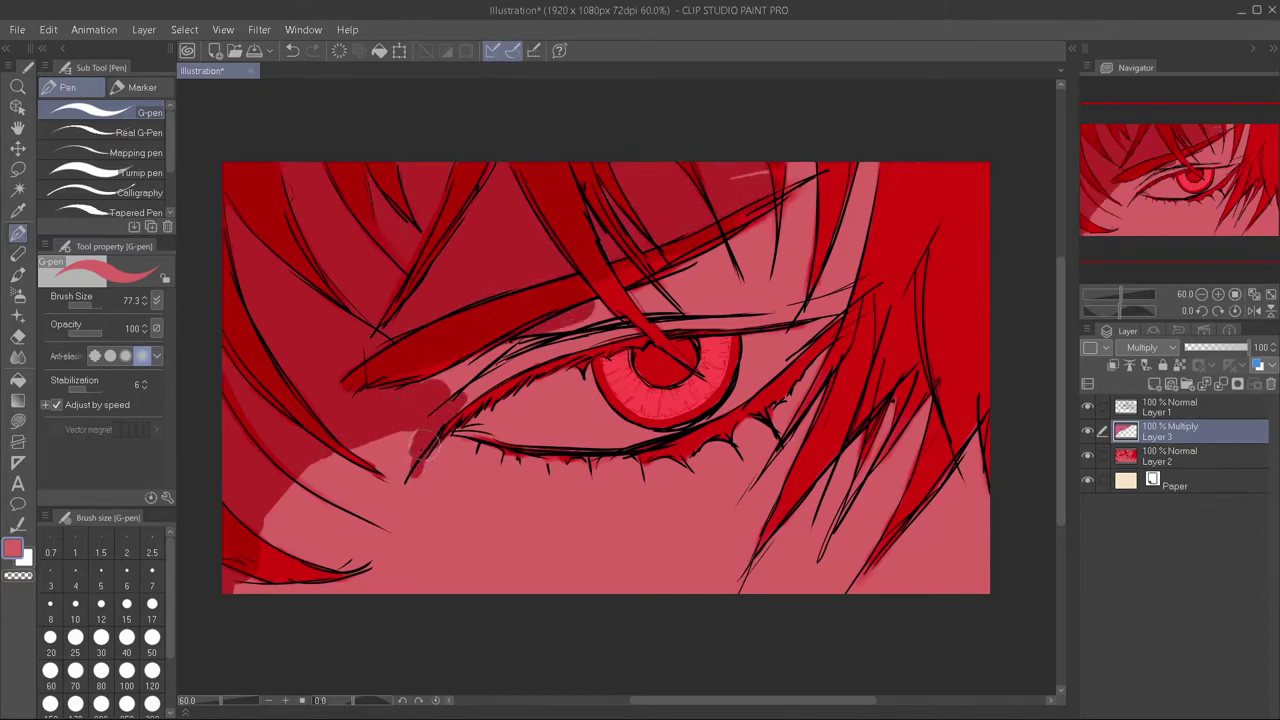
mouse_move(440, 400)
left_mouse_down()
mouse_move(520, 345)
mouse_move(700, 290)
mouse_move(745, 240)
left_mouse_up()
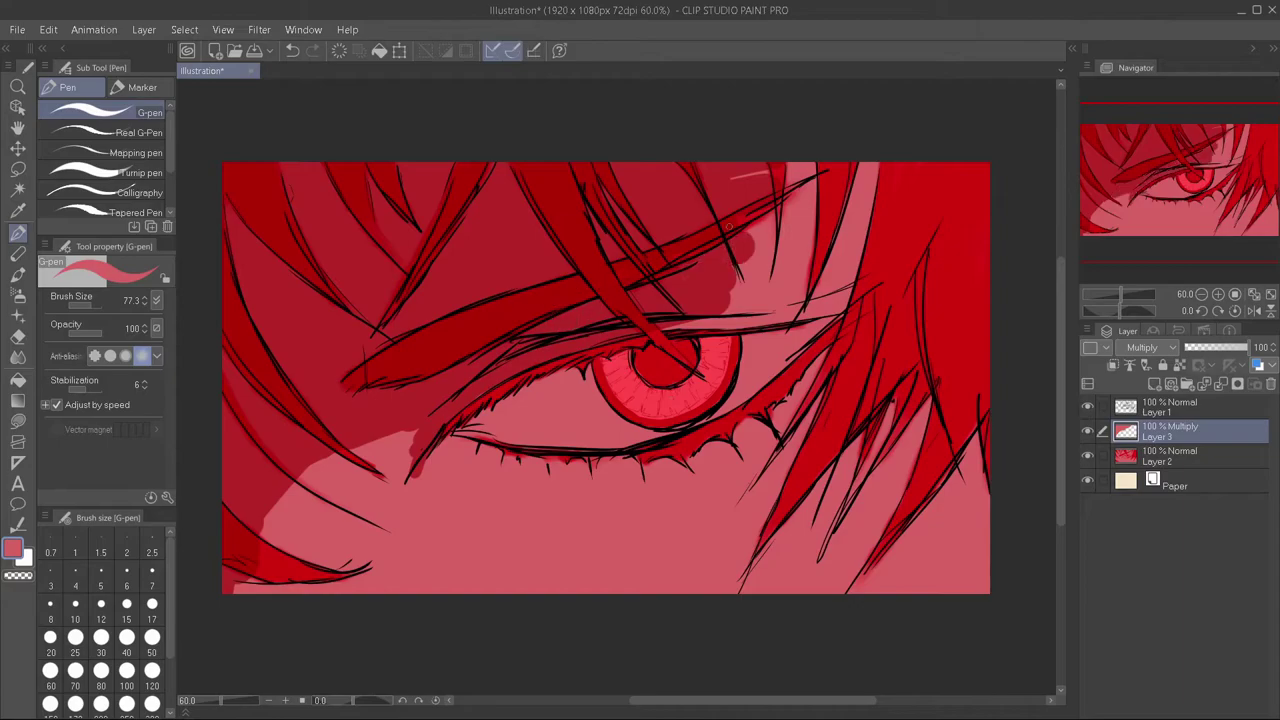
left_click_drag(770, 195, 695, 225)
left_click(694, 230, "alt")
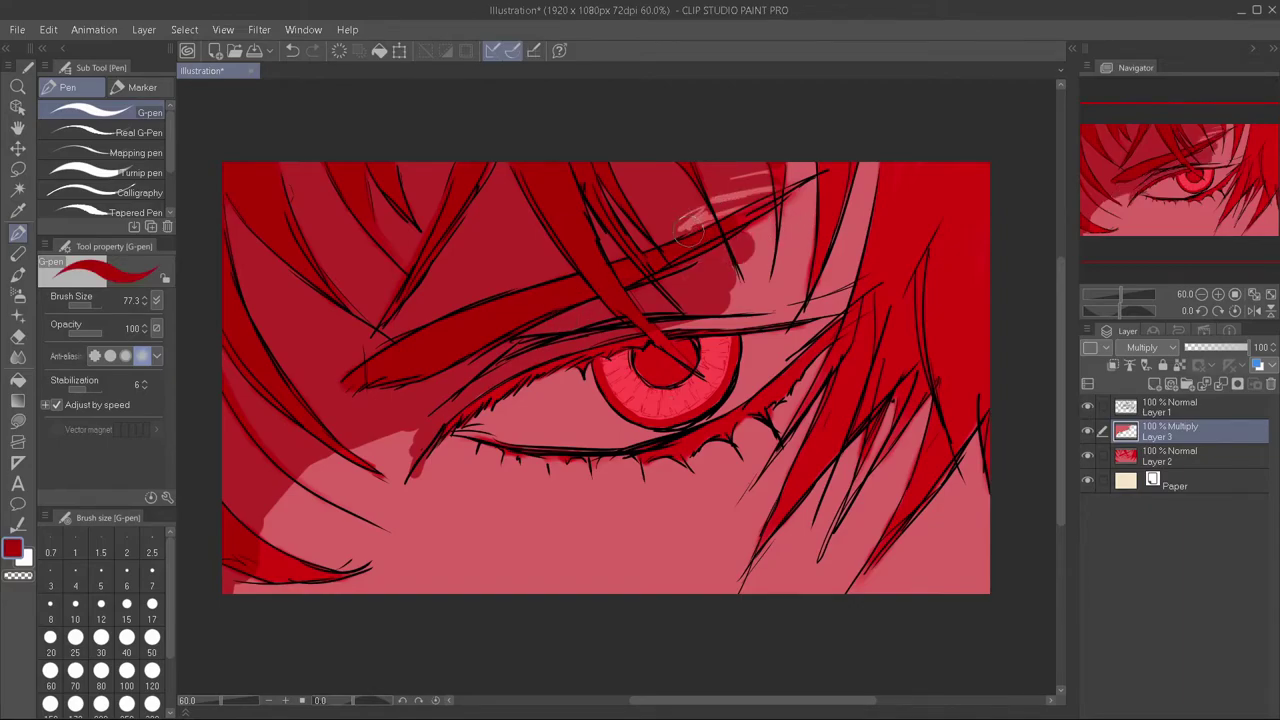
- Switch to lighter pink and reshape the shadow edge along the upper-right hair and eyelid
left_click_drag(750, 185, 690, 235)
key("ctrl+z")
left_click(742, 210, "alt")
mouse_move(810, 168)
left_mouse_down()
mouse_move(740, 250)
mouse_move(770, 290)
left_mouse_up()
mouse_move(665, 318)
left_mouse_down()
mouse_move(742, 300)
mouse_move(835, 250)
mouse_move(850, 205)
mouse_move(975, 160)
left_mouse_up()
- Shade the upper-right hair, the right edge and the lower-right hair up toward the eye
left_click_drag(950, 225, 920, 350)
left_click_drag(958, 200, 975, 590)
left_click_drag(975, 460, 985, 600)
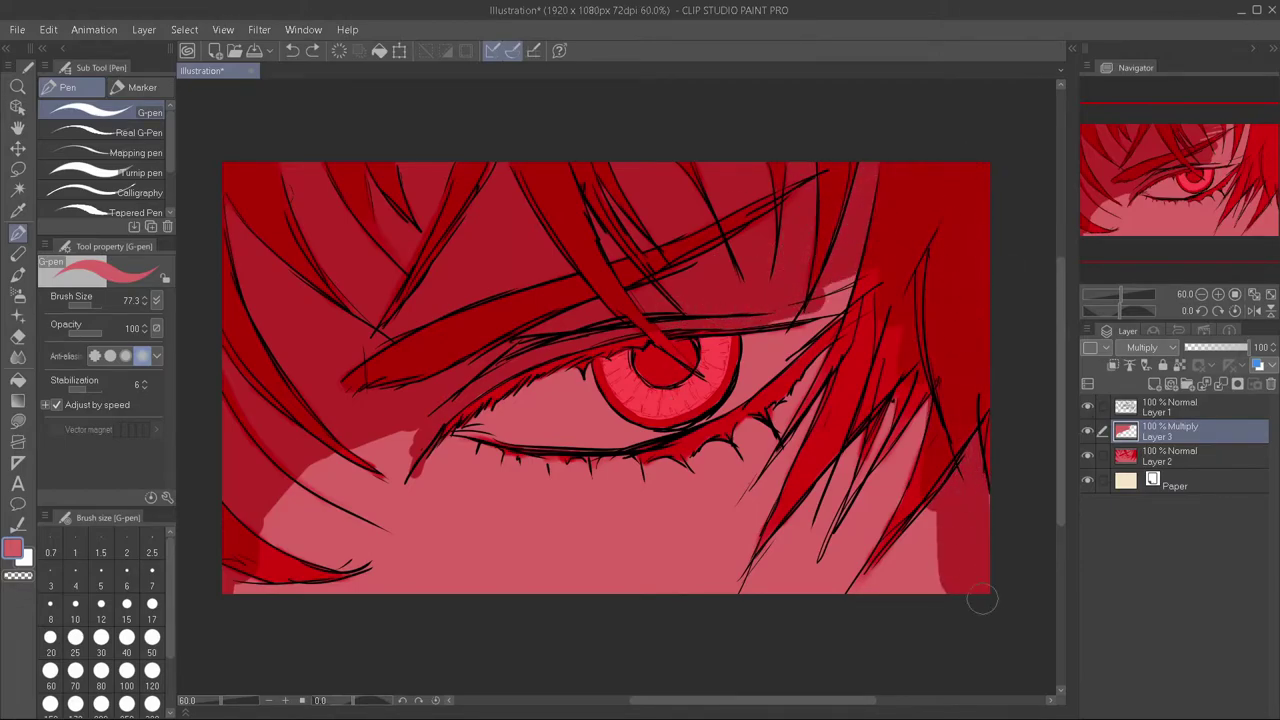
left_click_drag(935, 490, 860, 590)
mouse_move(935, 530)
left_mouse_down()
mouse_move(914, 577)
mouse_move(851, 600)
mouse_move(795, 565)
left_mouse_up()
mouse_move(910, 440)
left_mouse_down()
mouse_move(700, 595)
mouse_move(896, 414)
mouse_move(700, 595)
mouse_move(760, 505)
left_mouse_up()
mouse_move(870, 450)
left_mouse_down()
mouse_move(850, 360)
mouse_move(872, 281)
mouse_move(808, 278)
left_mouse_up()
- Lighten the hair right of the eye and clear shadow from the lower cheek
left_click_drag(772, 360, 760, 345)
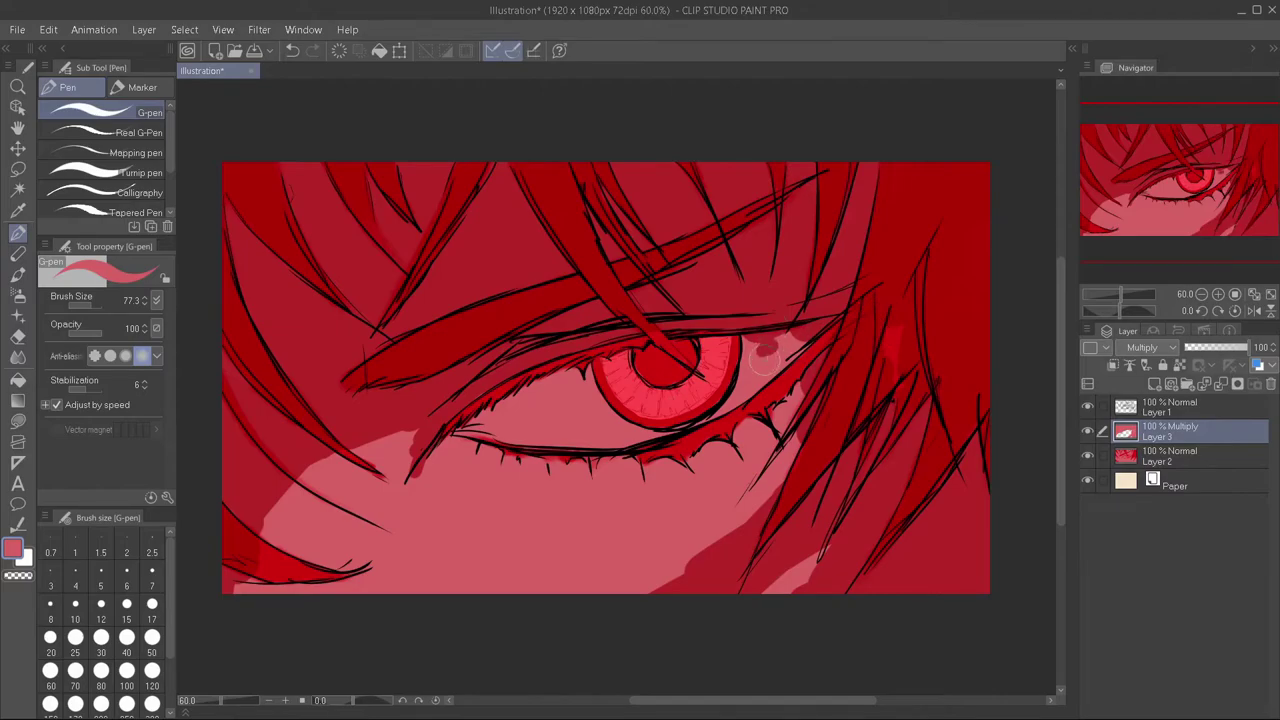
key("ctrl+z")
key("ctrl+z")
key("ctrl+z")
key("ctrl+z")
key("ctrl+z")
left_click_drag(754, 358, 815, 330)
mouse_move(752, 520)
left_mouse_down()
mouse_move(670, 588)
mouse_move(740, 532)
left_mouse_up()
left_click_drag(704, 592, 760, 530)
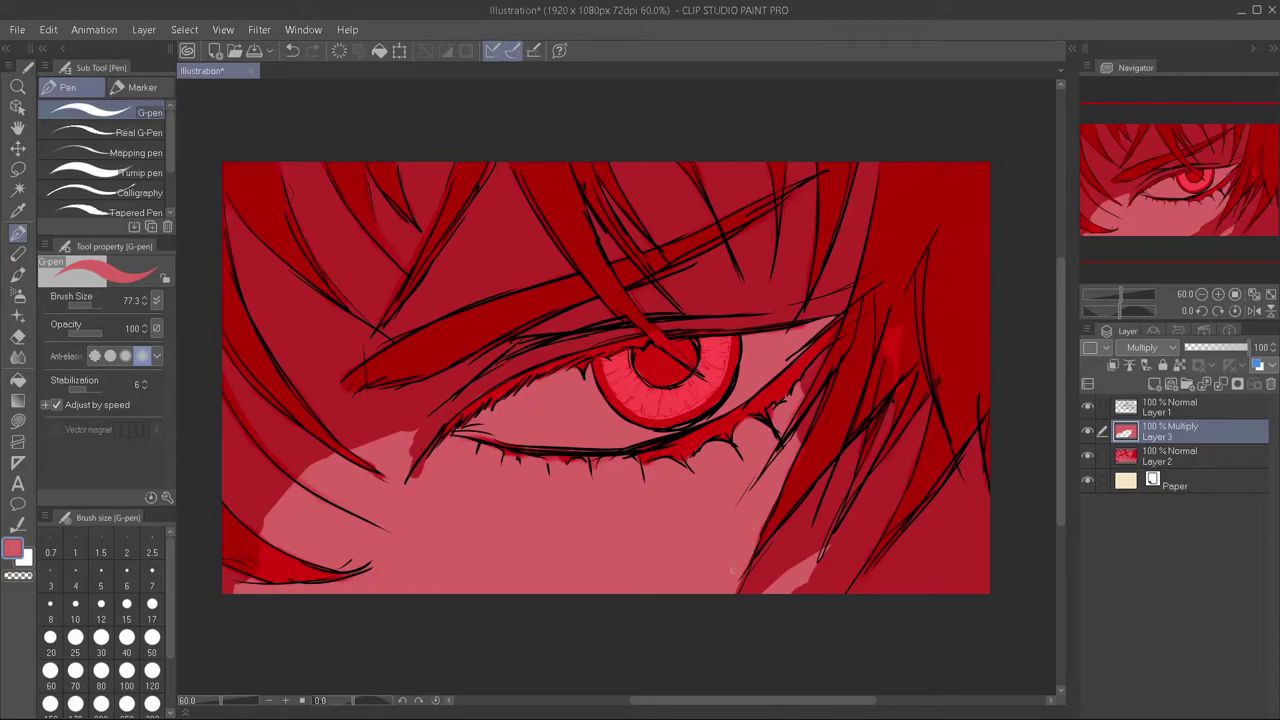
left_click_drag(726, 596, 812, 488)
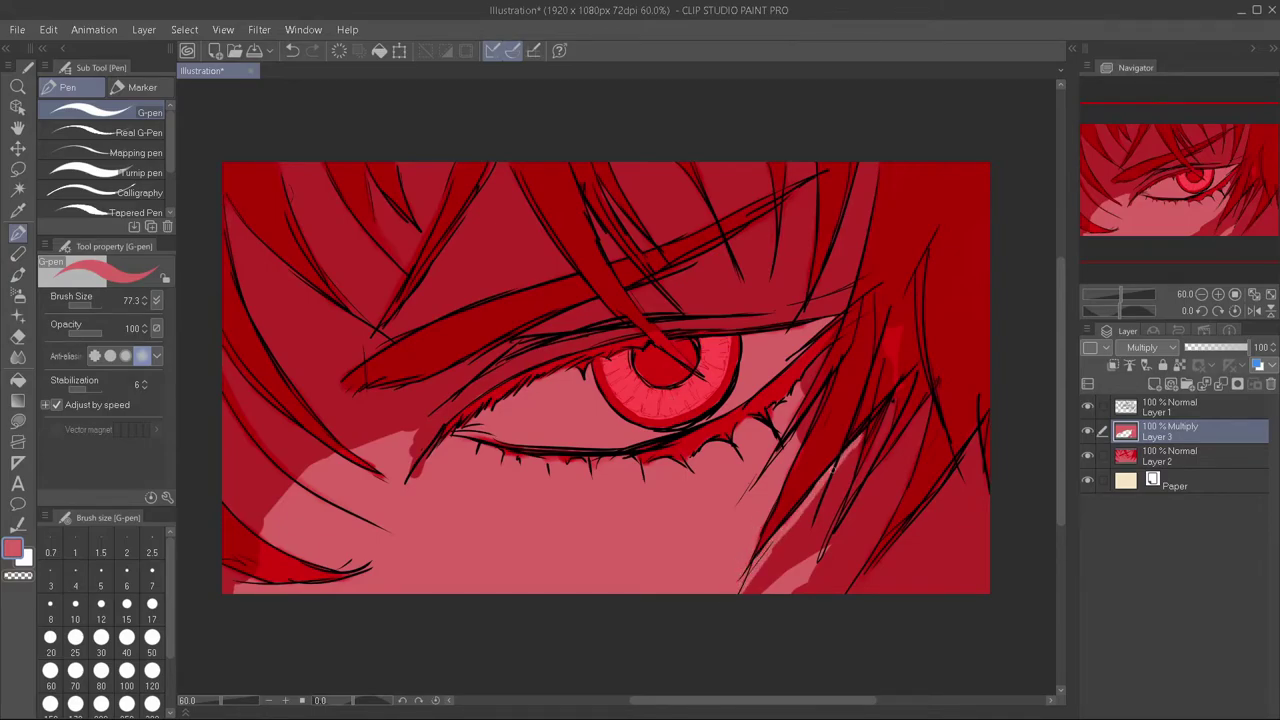
key("ctrl+z")
key("ctrl+z")
key("ctrl+z")
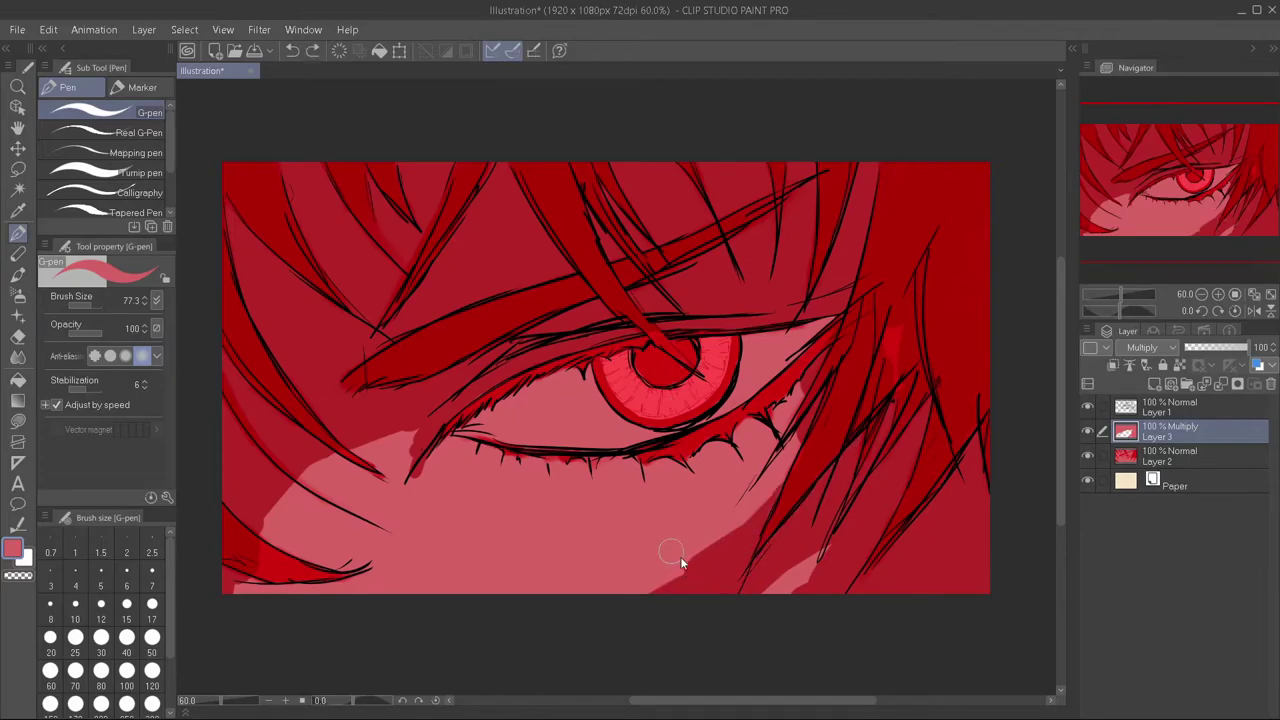
- Clear the lower cheek shadow strip and trim the hair shadow edge beside the cheek
left_click_drag(680, 590, 750, 522)
left_click_drag(730, 594, 776, 490)
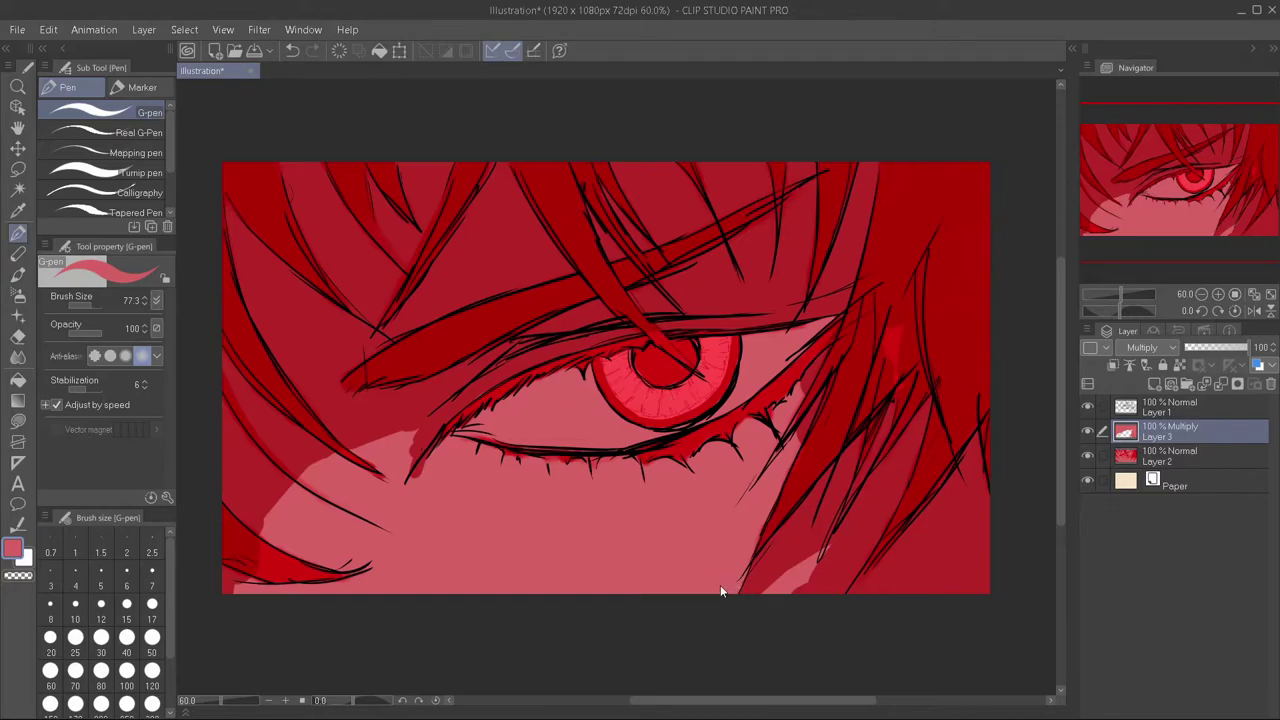
left_click_drag(730, 596, 818, 490)
mouse_move(780, 538)
left_mouse_down()
mouse_move(830, 490)
mouse_move(822, 482)
left_mouse_up()
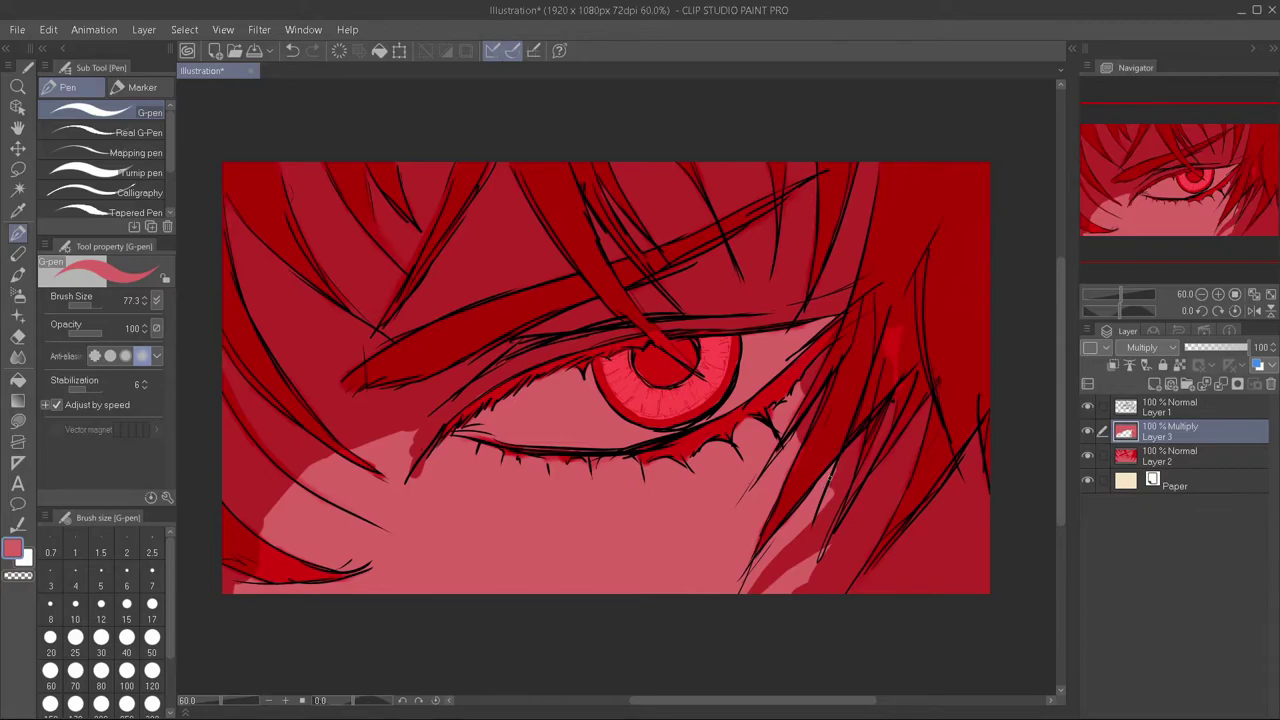
left_click_drag(830, 490, 846, 450)
left_click_drag(847, 479, 858, 436)
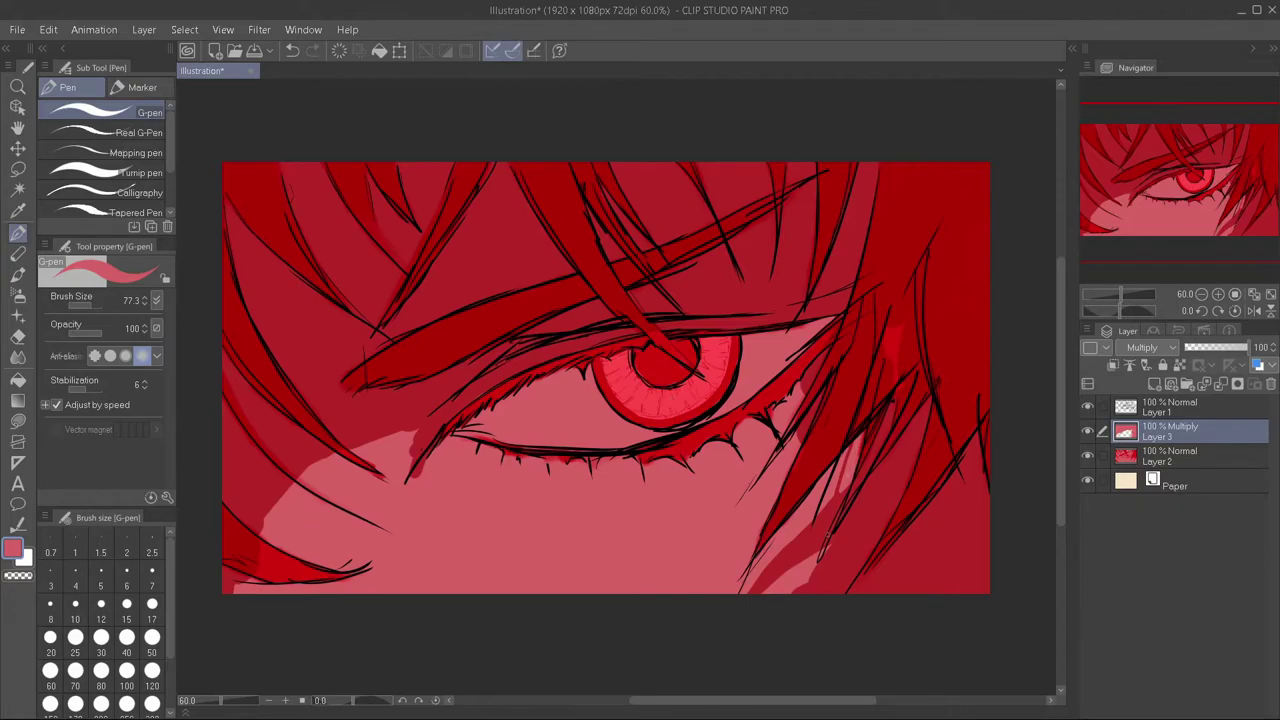
- Trim the hair shadow at the lower right and lighten the bottom-left corner
left_click_drag(770, 586, 828, 532)
mouse_move(800, 592)
left_mouse_down()
mouse_move(856, 510)
mouse_move(816, 592)
left_mouse_up()
left_click_drag(840, 536, 817, 593)
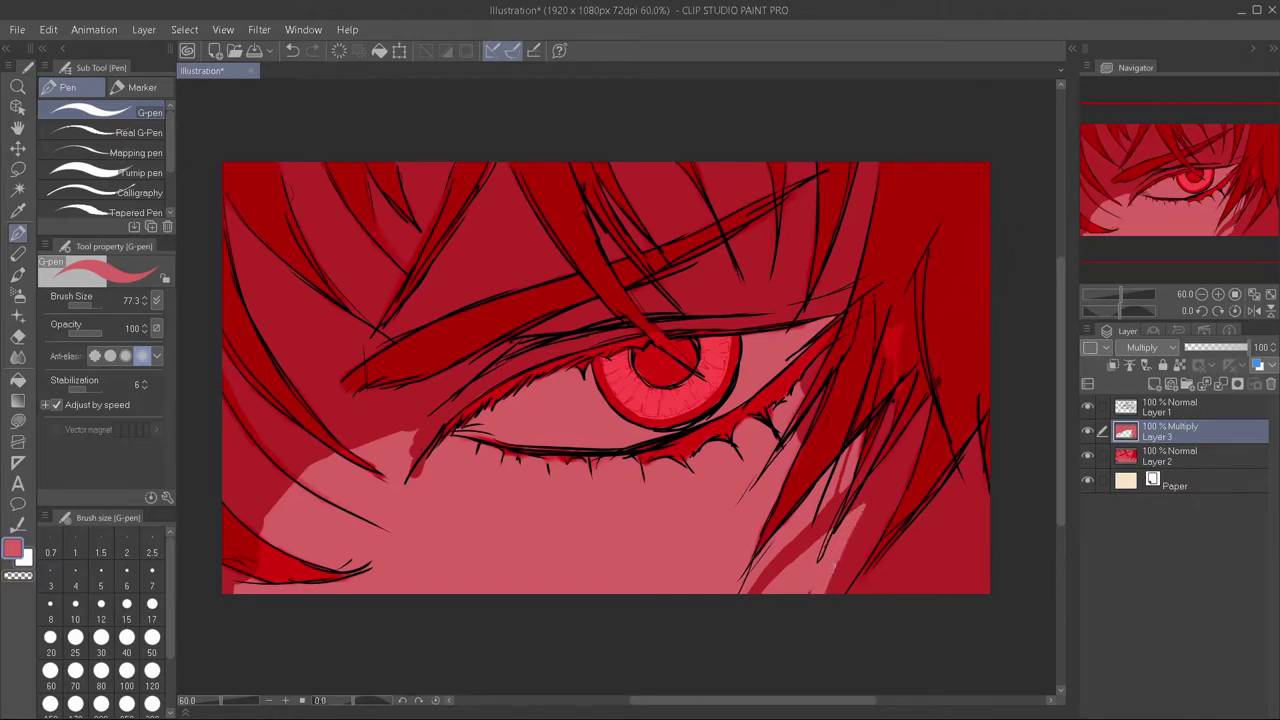
left_click_drag(858, 508, 818, 592)
left_click_drag(240, 588, 228, 574)
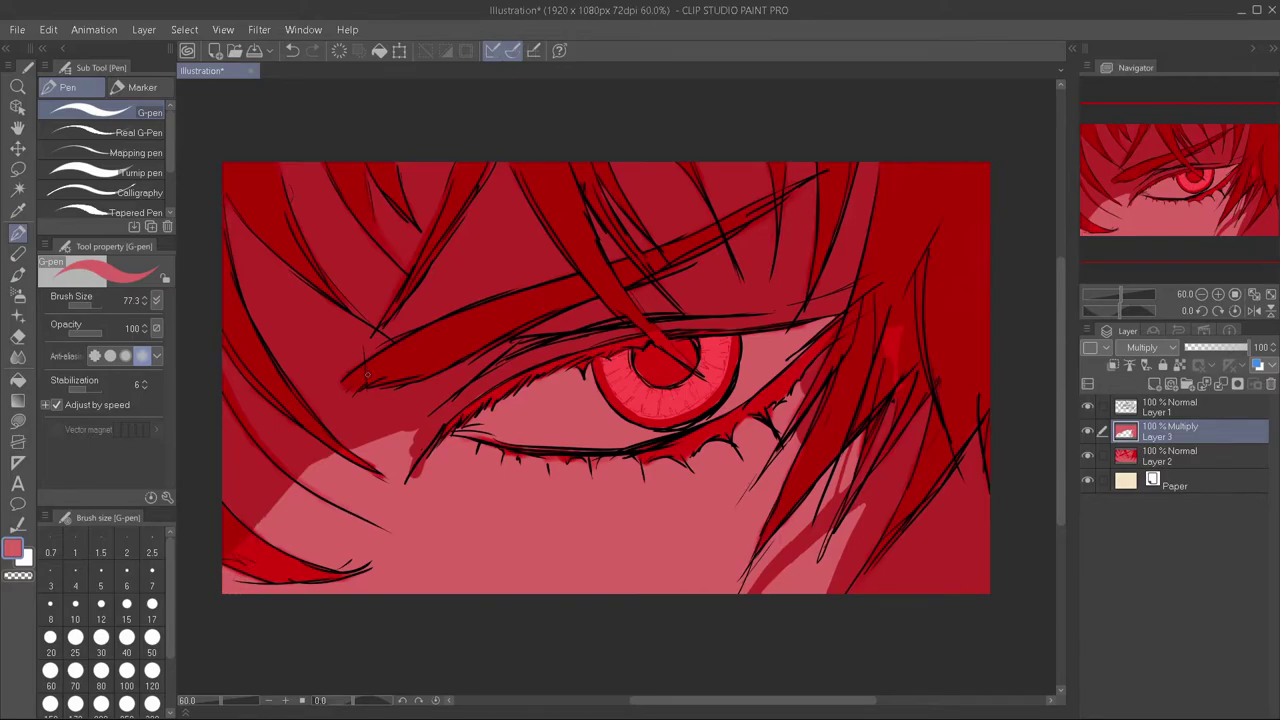
- Try soft, hard and shadow airbrushes to soften the shadow edge on the left cheek
left_click(18, 295)
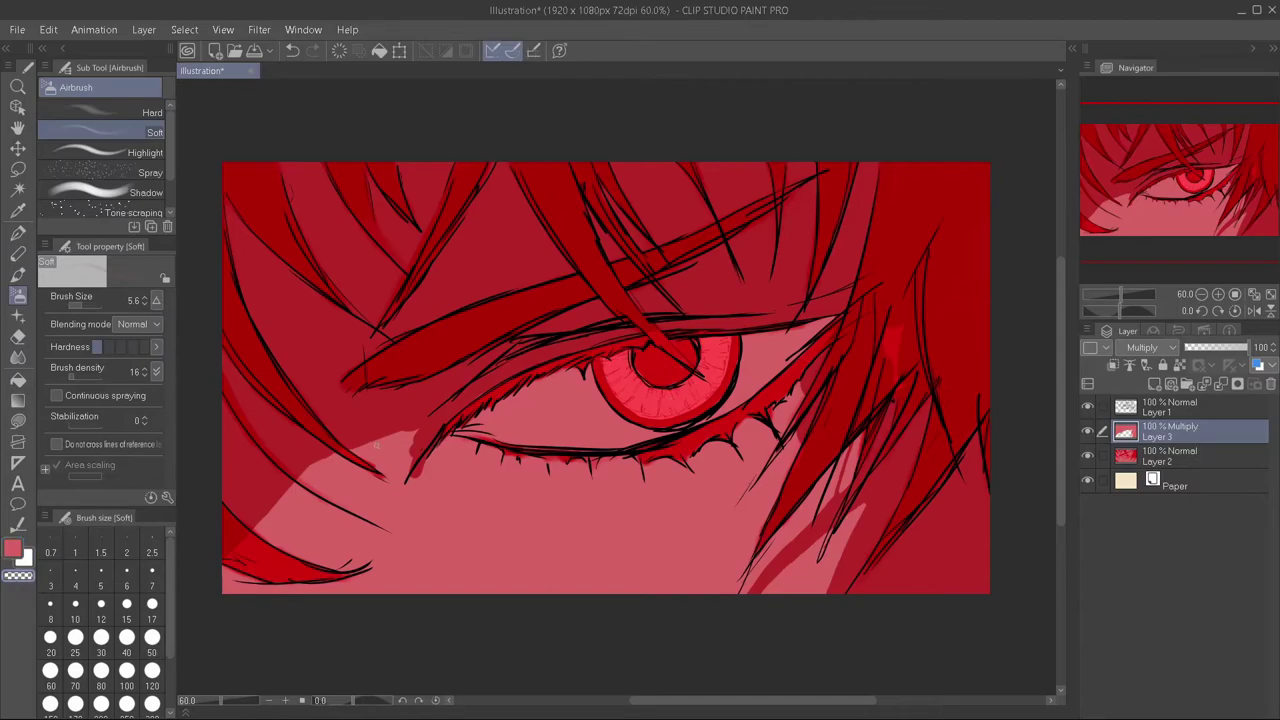
left_click_drag(376, 446, 365, 428)
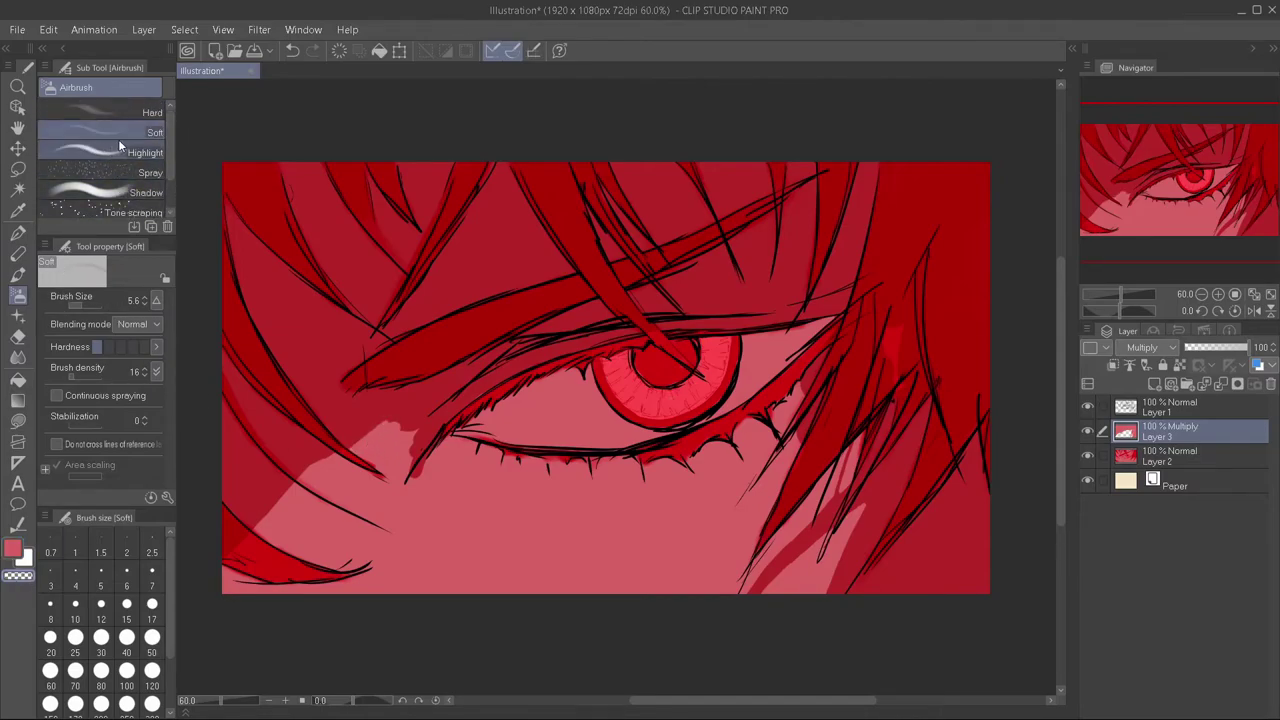
left_click(110, 112)
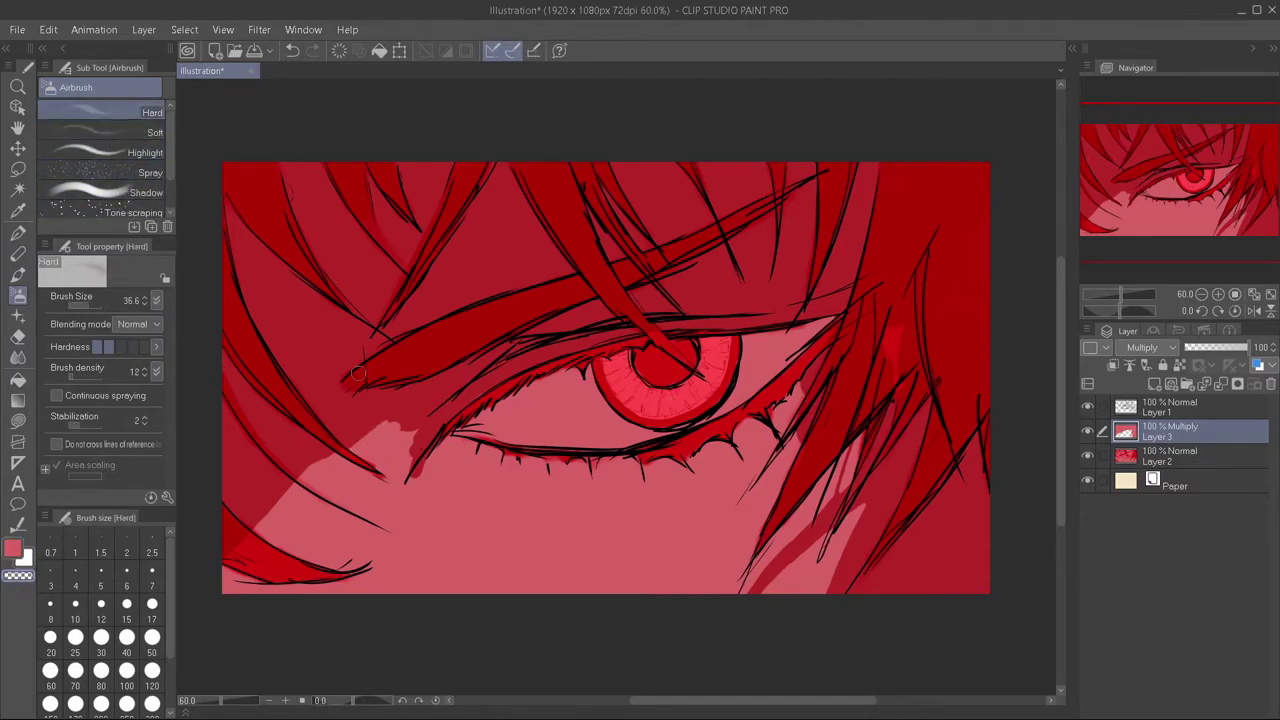
left_click(105, 132)
key("ctrl+z")
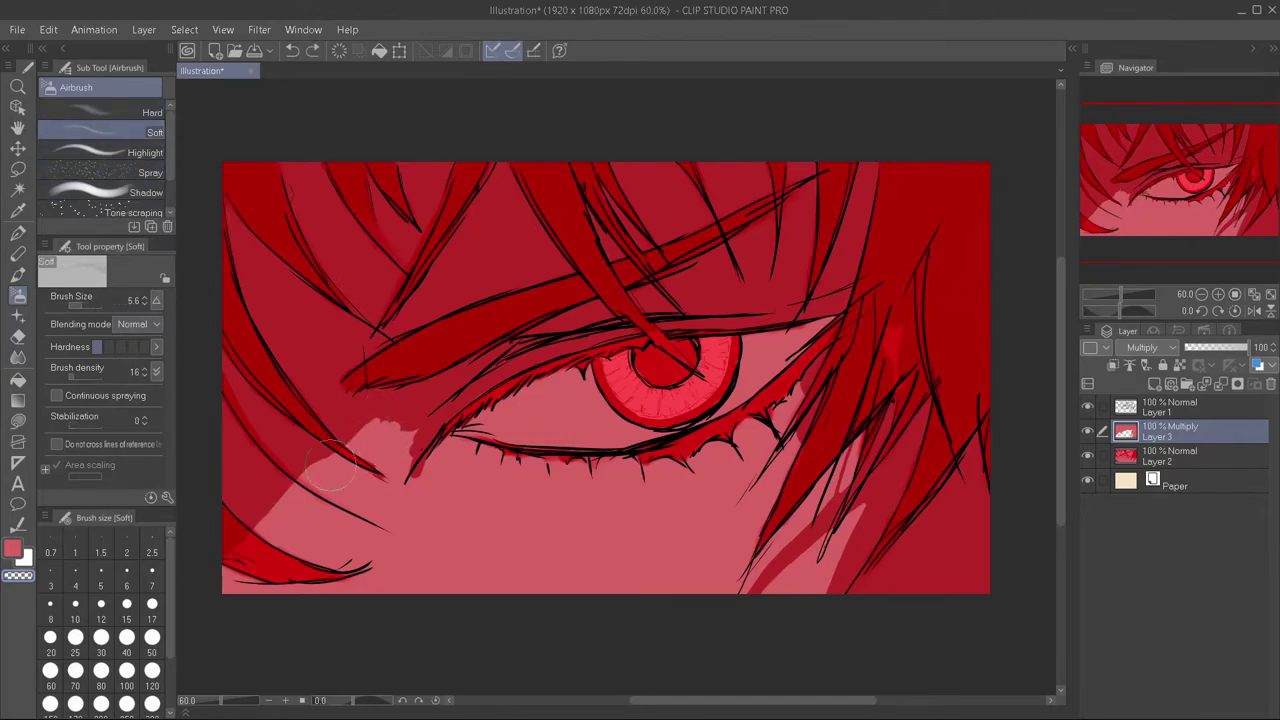
left_click(105, 192)
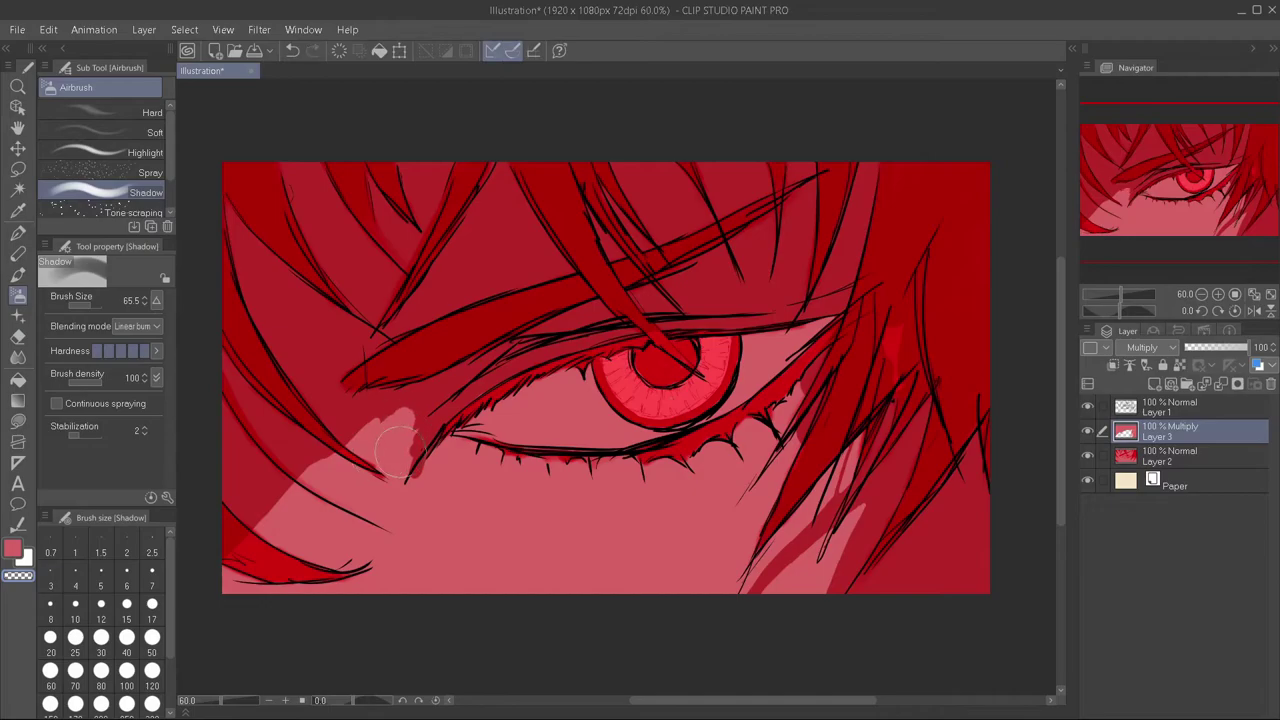
- With Smooth watercolor, paint darker shading along and beneath the lower lash line
left_click(18, 274)
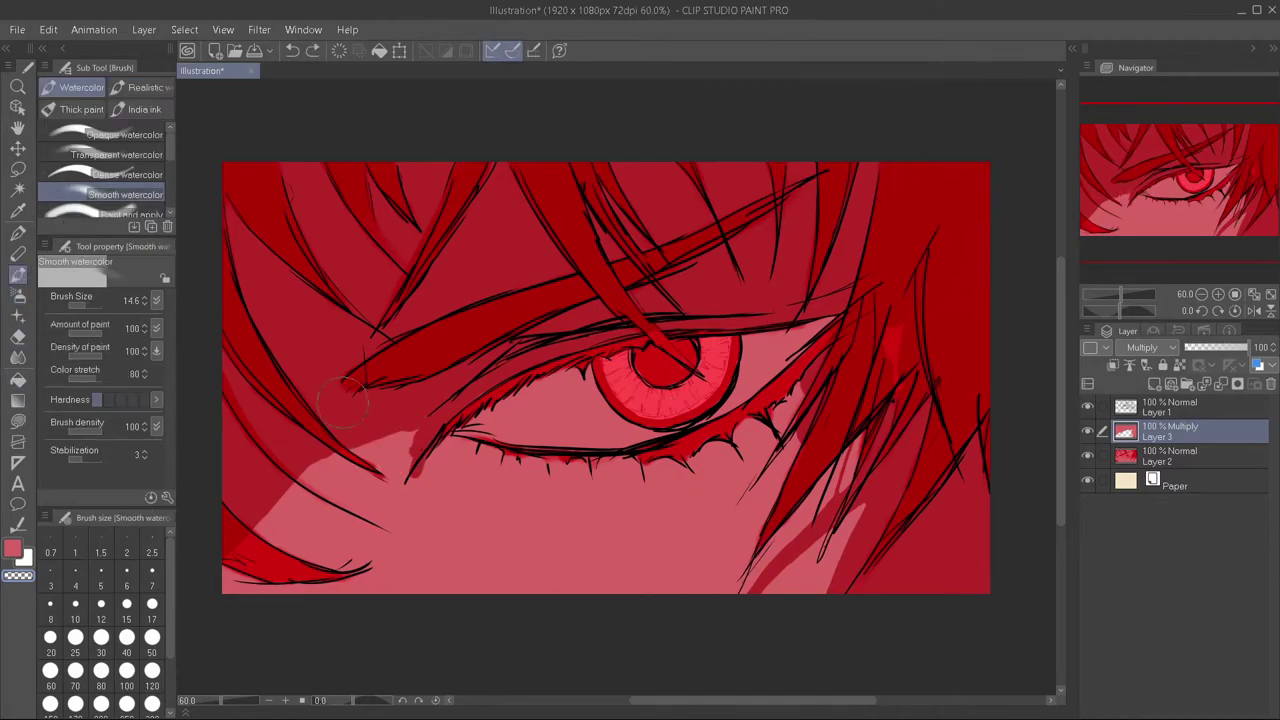
left_click_drag(420, 440, 370, 432)
left_click(12, 548)
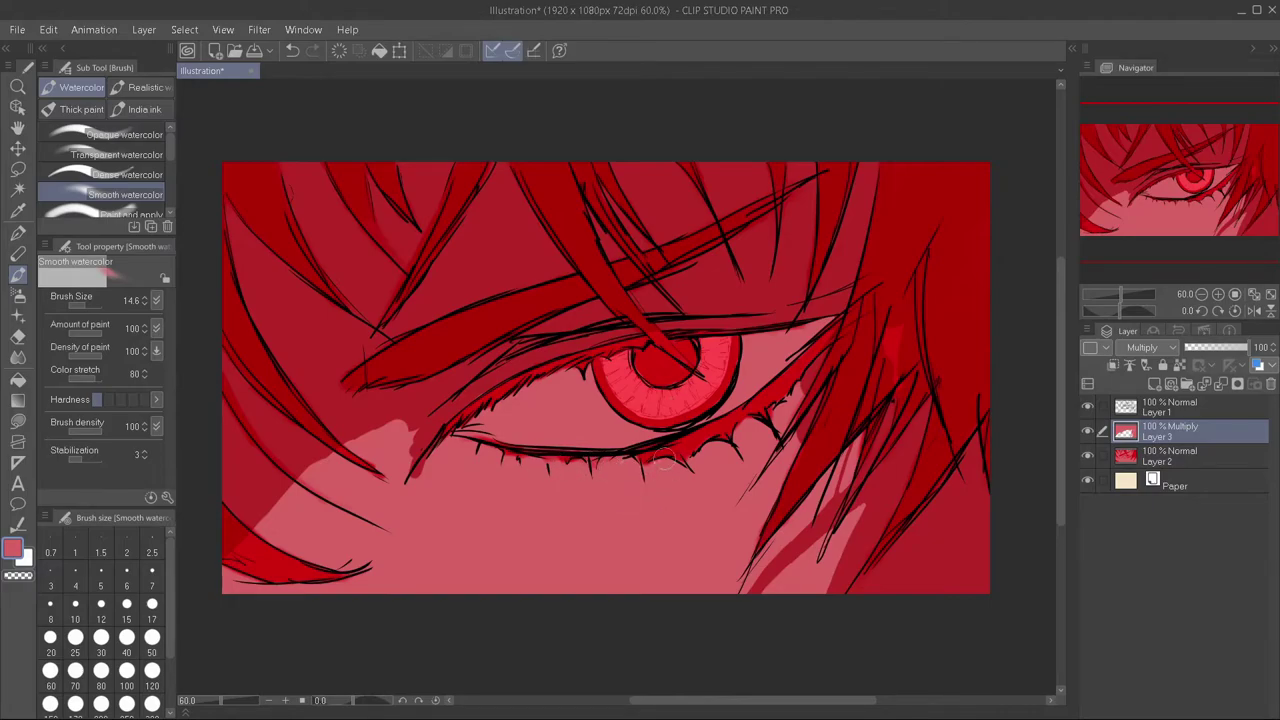
key("ctrl+z")
mouse_move(636, 476)
left_mouse_down()
mouse_move(540, 472)
mouse_move(668, 458)
mouse_move(766, 420)
mouse_move(790, 390)
mouse_move(730, 462)
mouse_move(662, 492)
left_mouse_up()
mouse_move(782, 496)
left_mouse_down()
mouse_move(760, 540)
mouse_move(650, 494)
left_mouse_up()
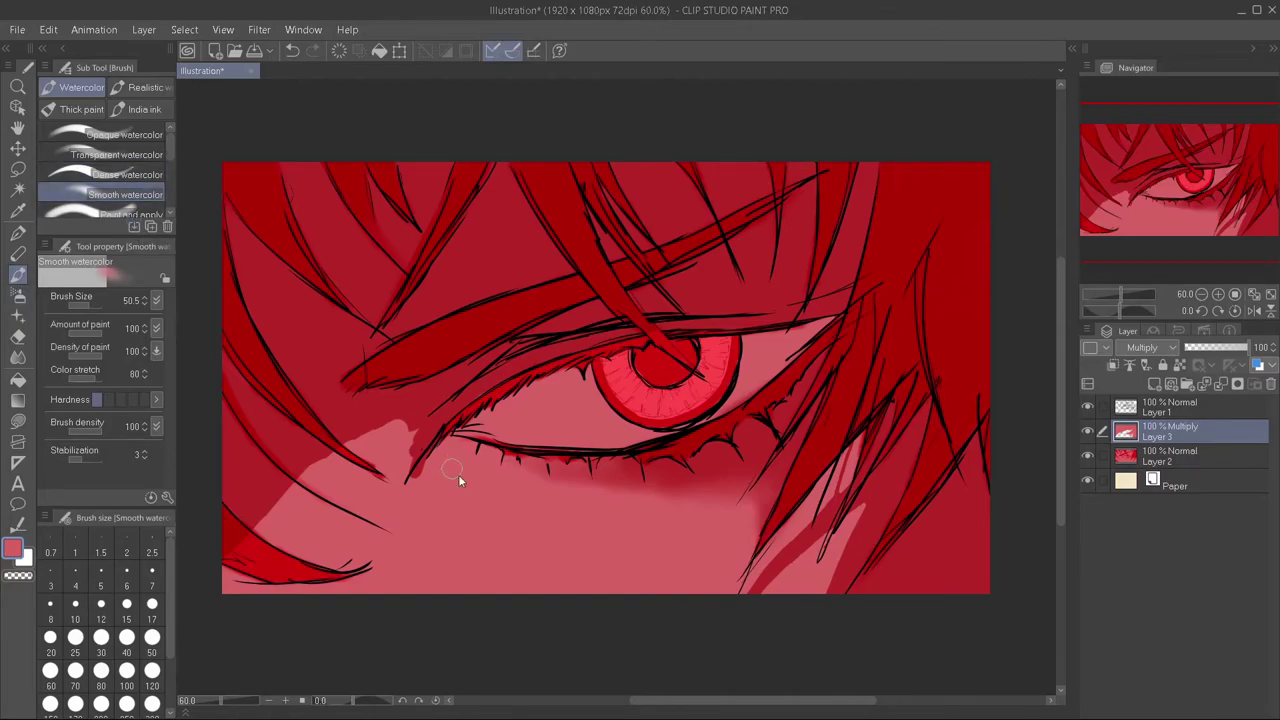
left_click_drag(615, 466, 575, 468)
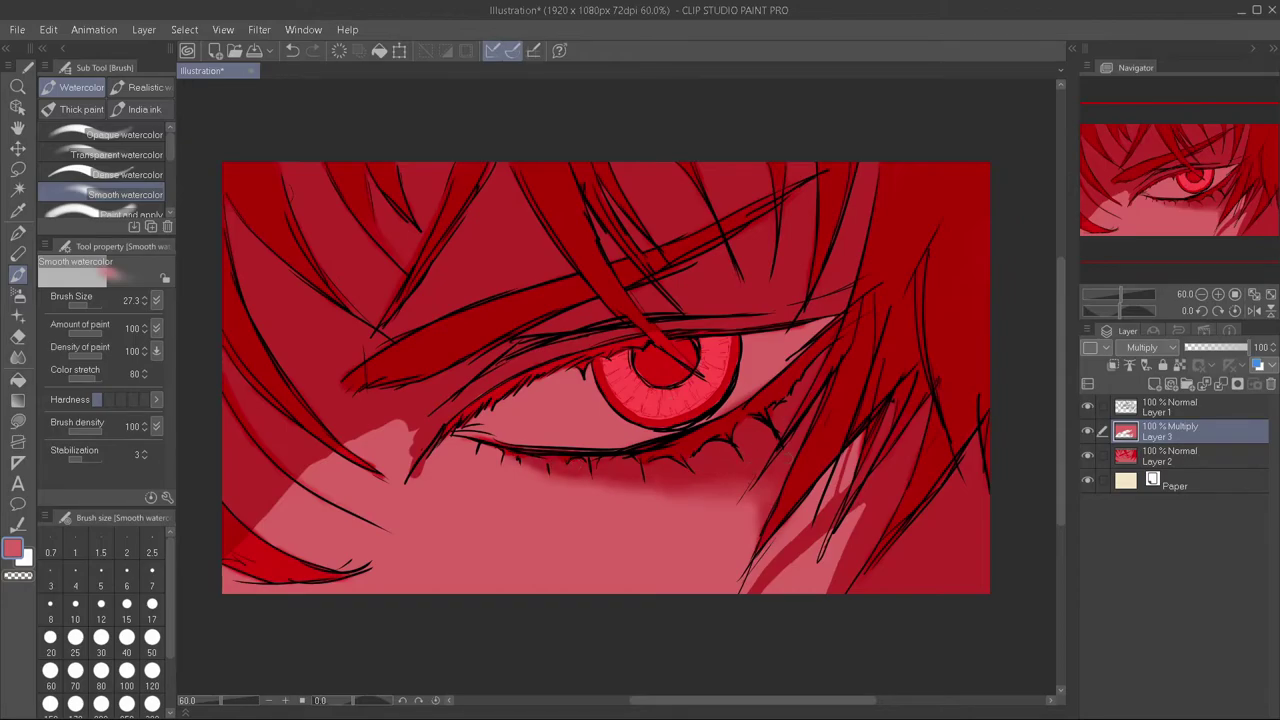
left_click_drag(748, 485, 672, 483)
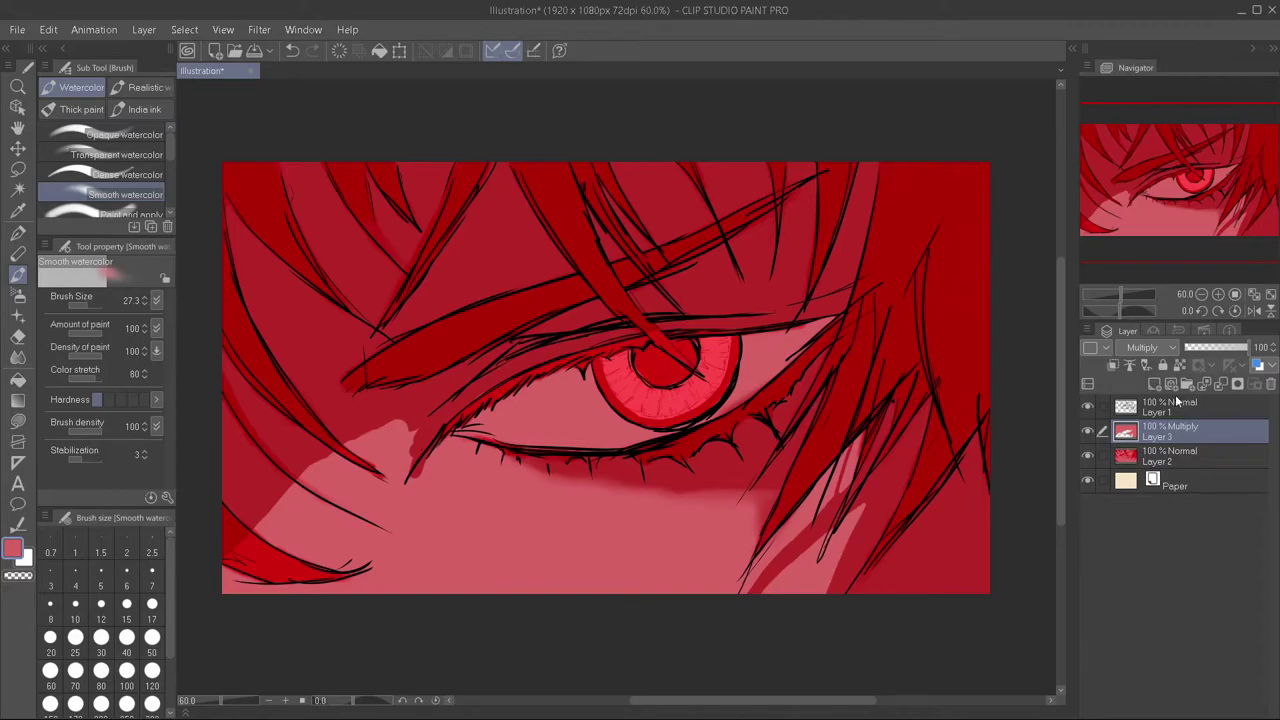
- Create a new Layer 4 beneath Layer 3, briefly hiding and showing Layer 2 to check the stack
key("ctrl+shift+n")
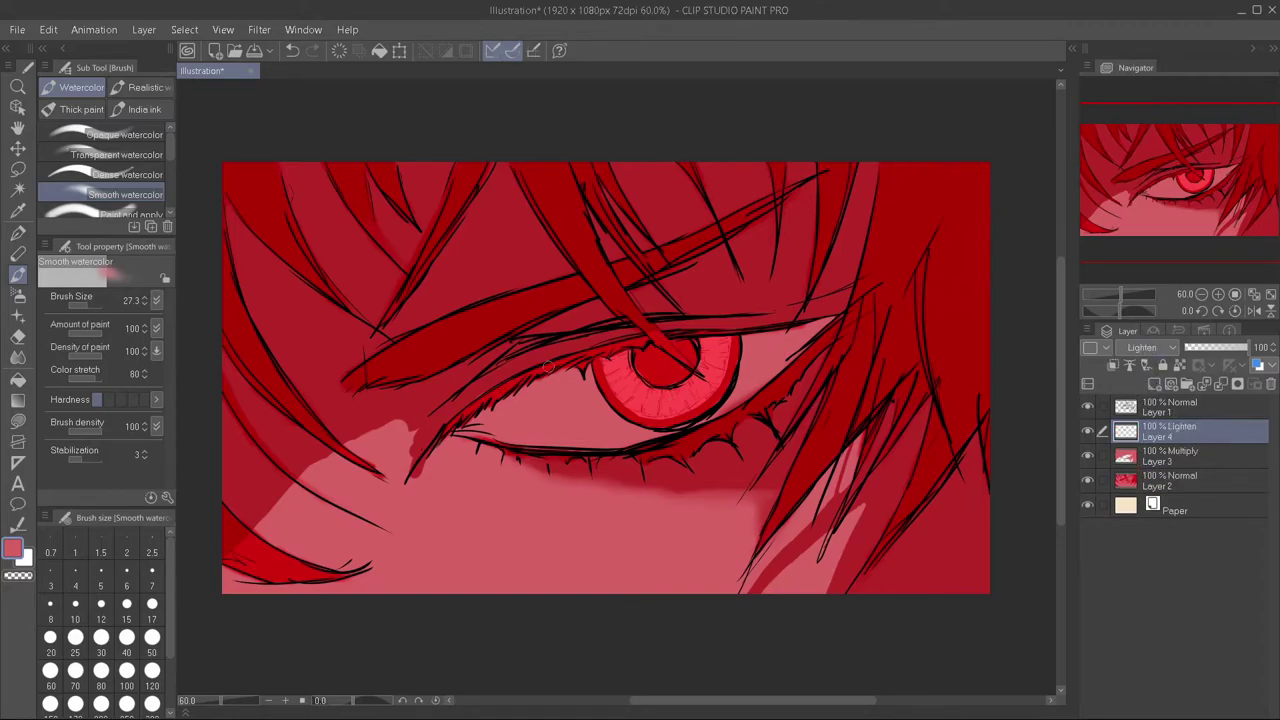
key("ctrl+[")
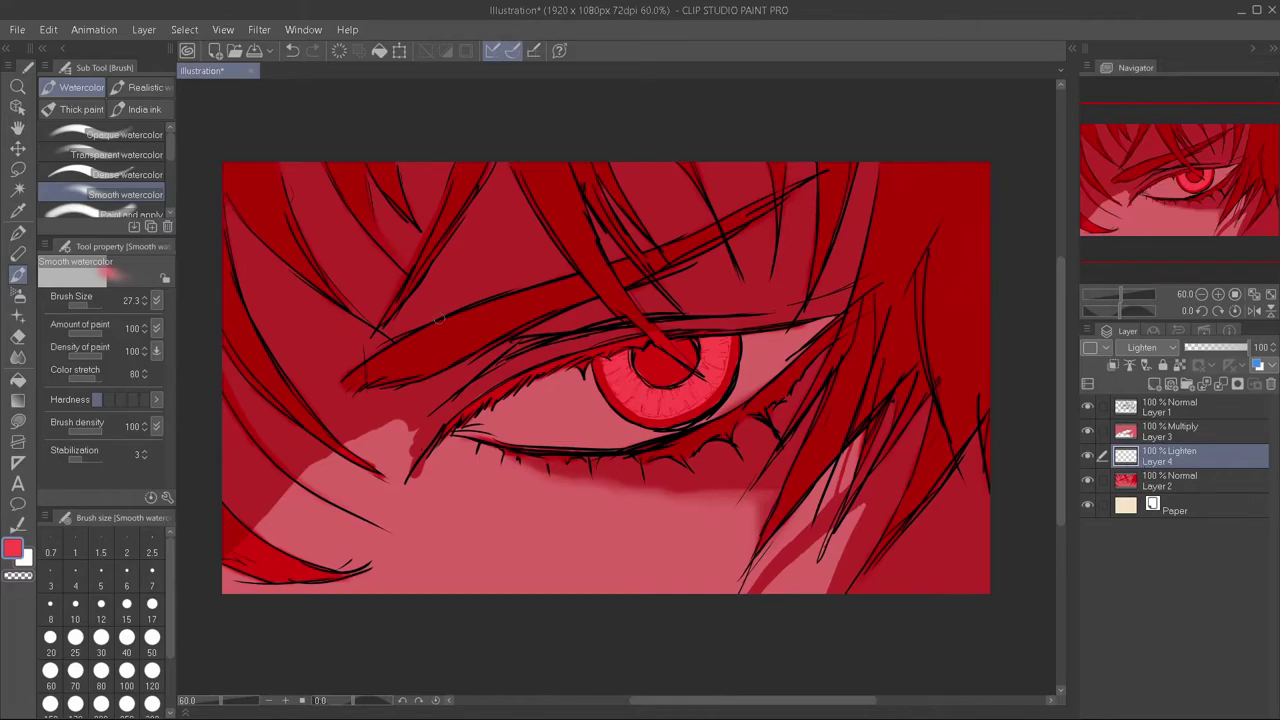
left_click(1088, 480)
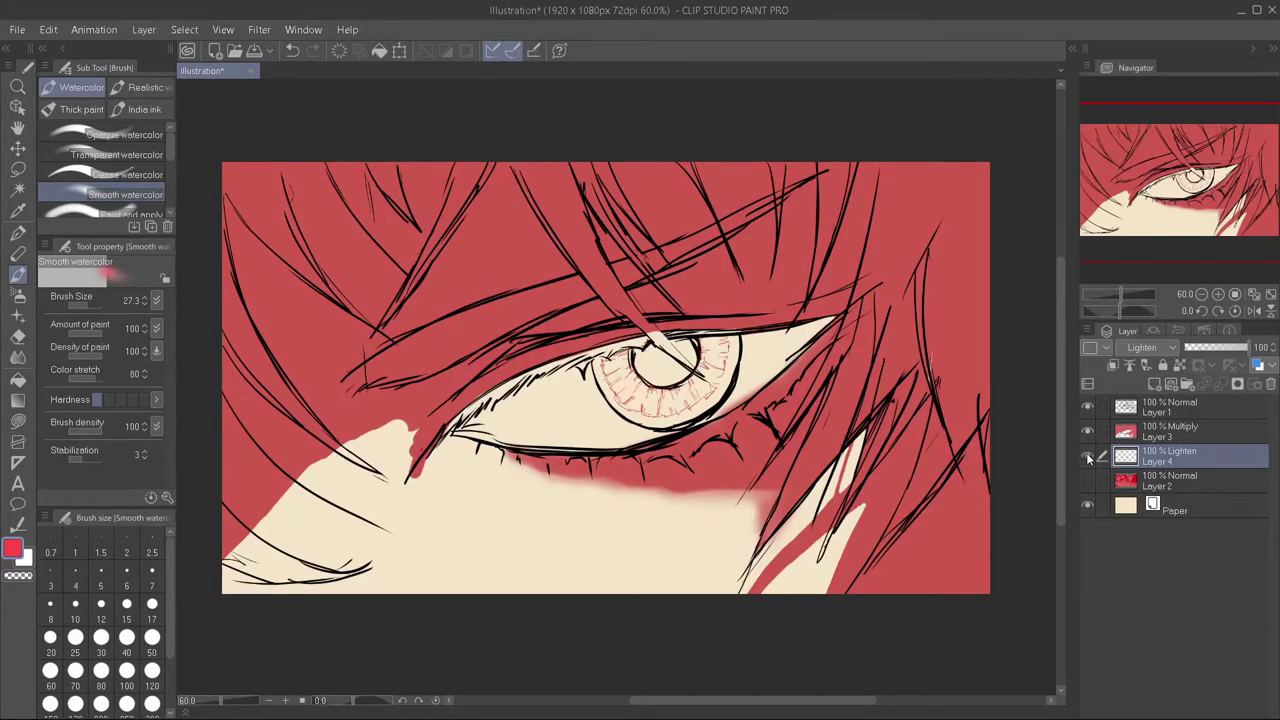
left_click(1088, 480)
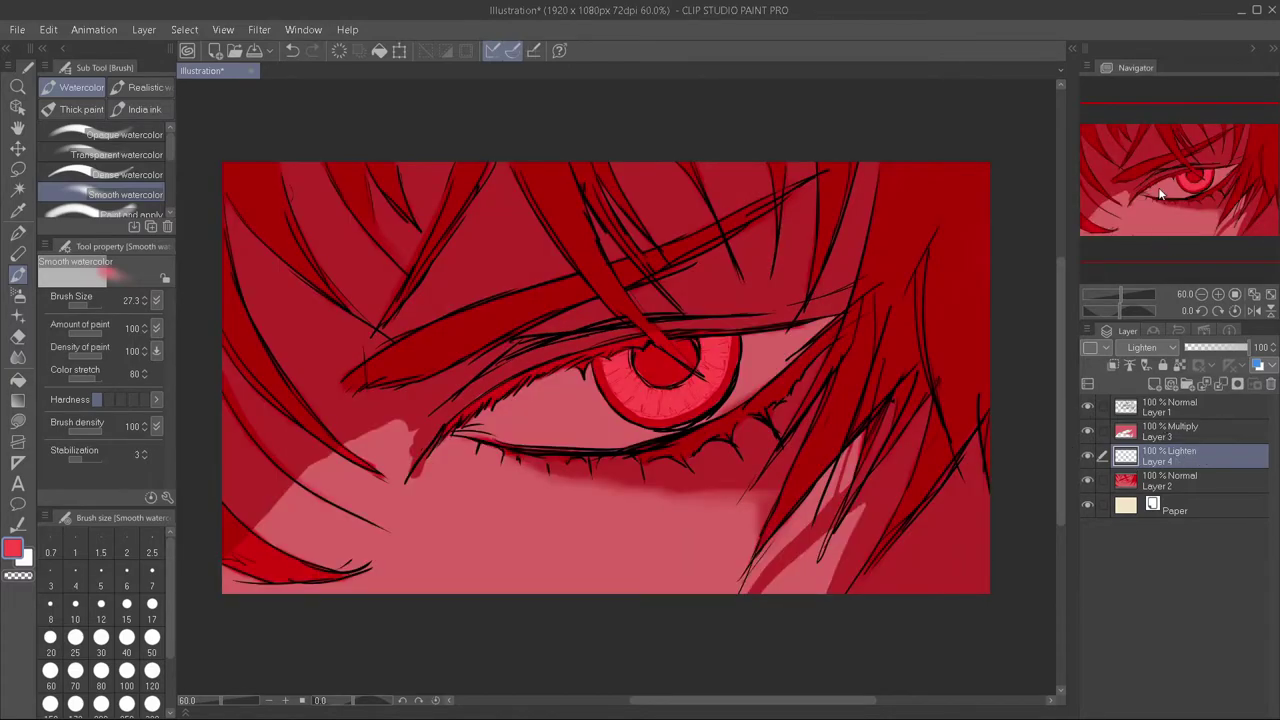
- Test a bright glow stroke across the iris, then undo it
scroll(1155, 347, "up", 7)
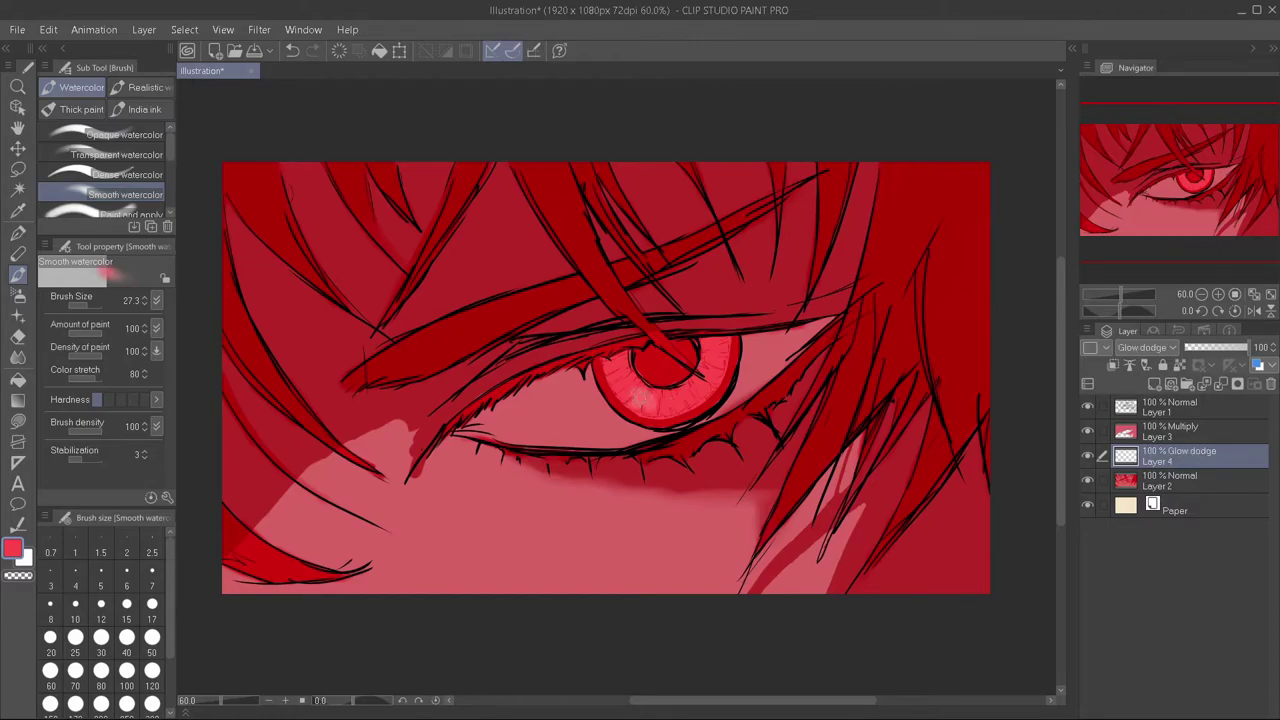
mouse_move(642, 396)
left_mouse_down()
mouse_move(660, 412)
mouse_move(697, 398)
mouse_move(706, 368)
mouse_move(712, 394)
left_mouse_up()
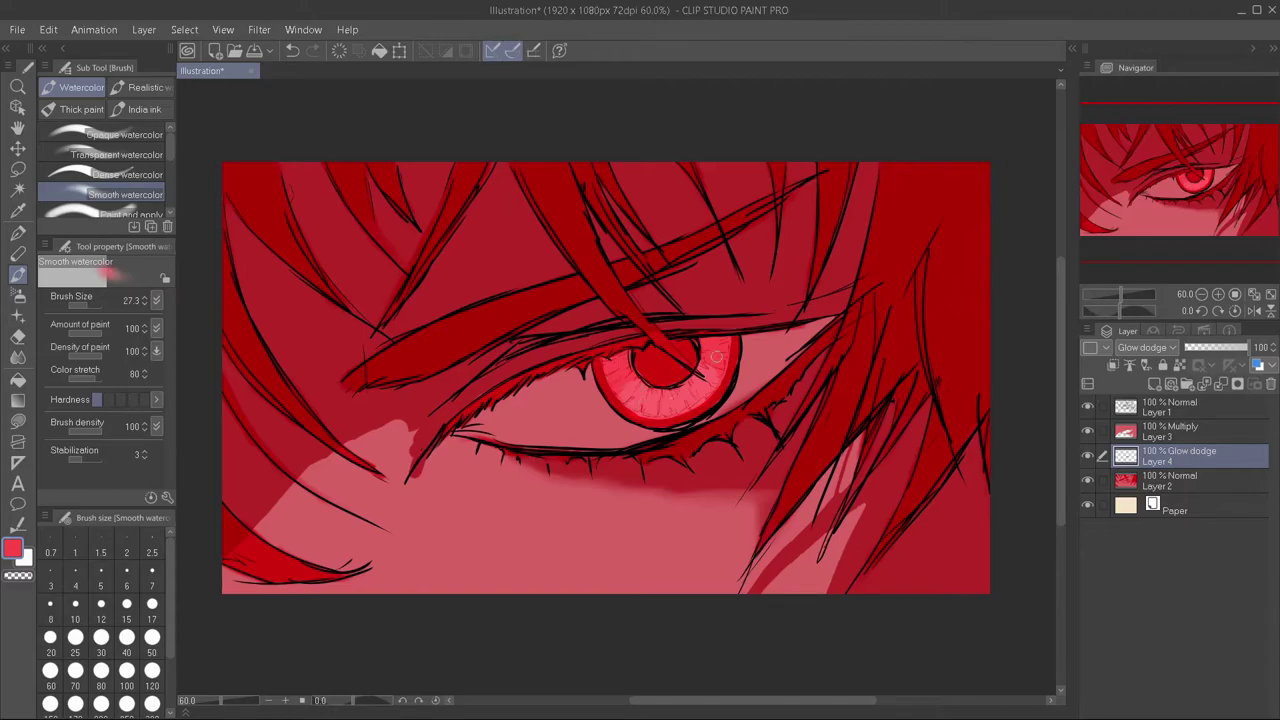
key("ctrl+z")
- Set up the Blur tool on Layer 3 at about size 154.5 with intensity 10.2
key("j")
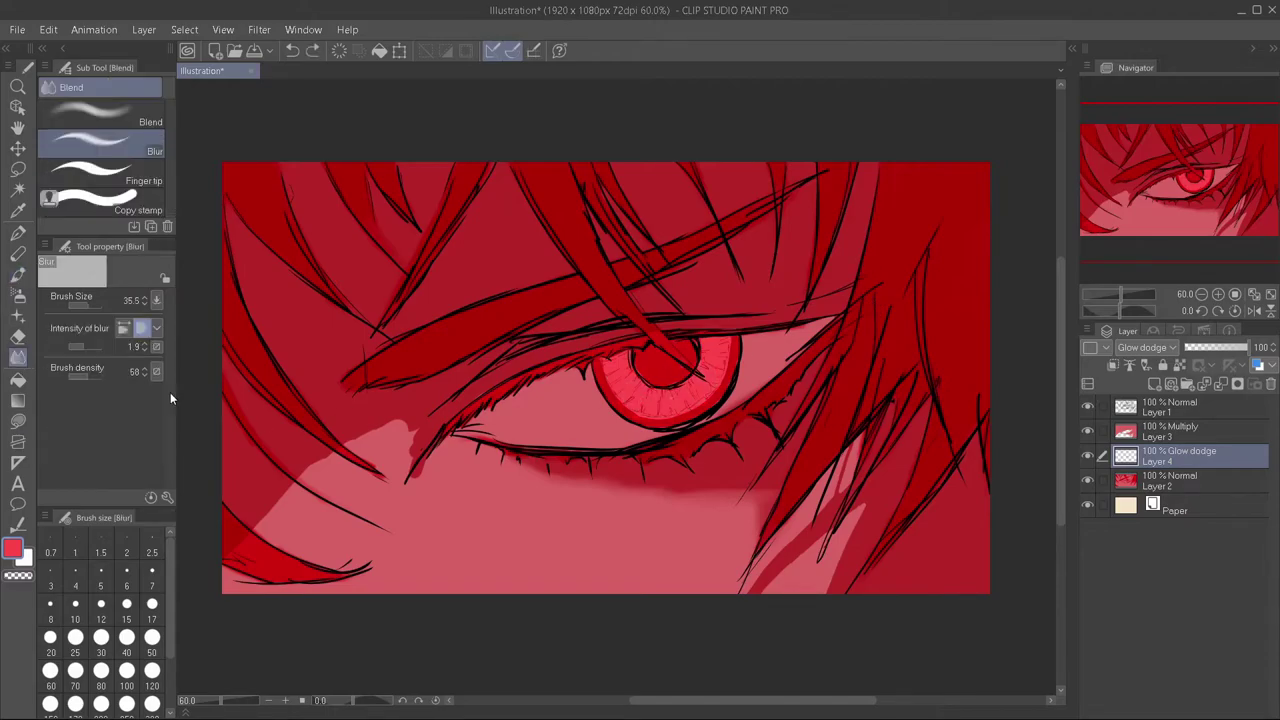
key("alt+]")
mouse_move(272, 500)
left_mouse_down()
mouse_move(238, 565)
mouse_move(286, 477)
left_mouse_up()
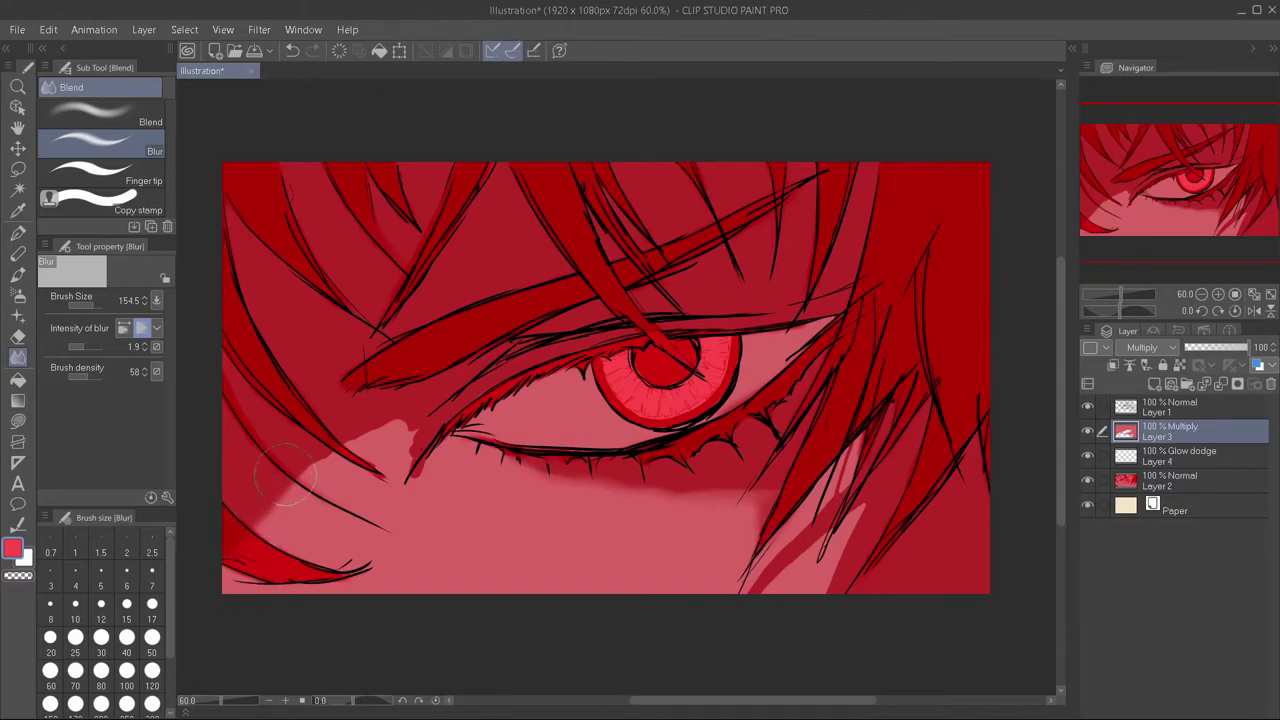
left_click(83, 346)
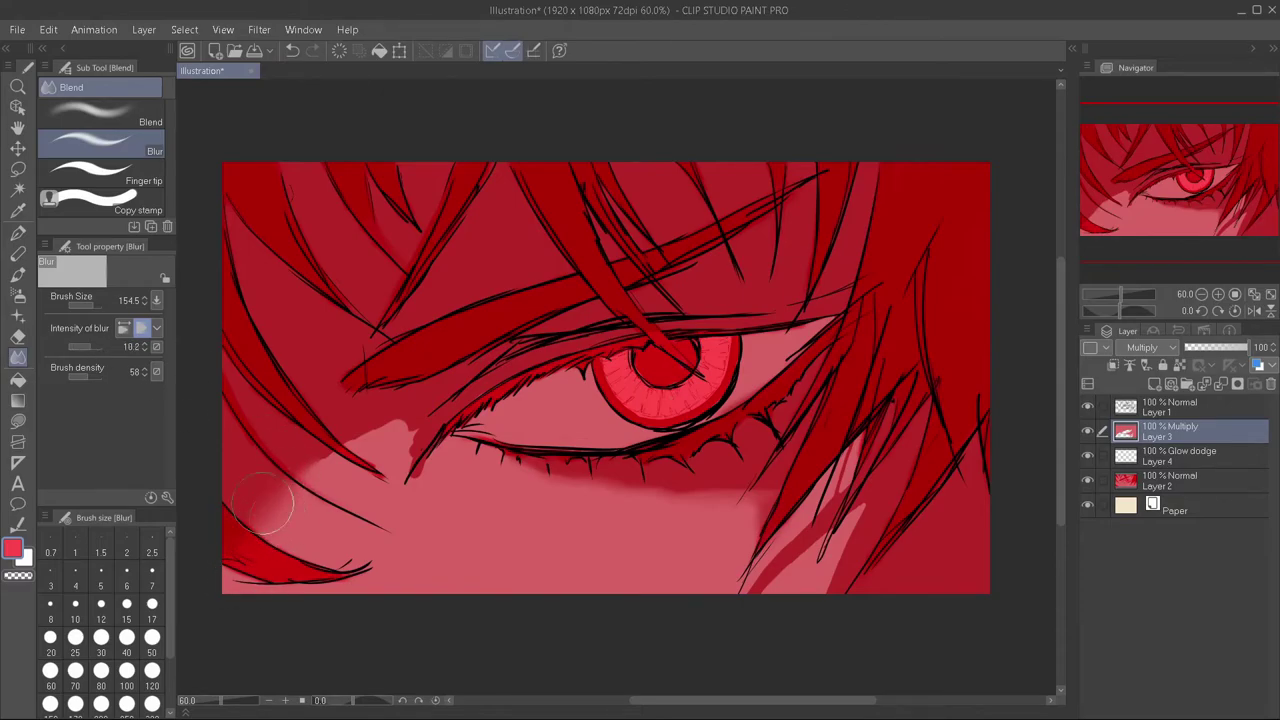
- Blur the jagged pink edge near the eye corner and the shadow band under the eye
left_click_drag(336, 427, 410, 462)
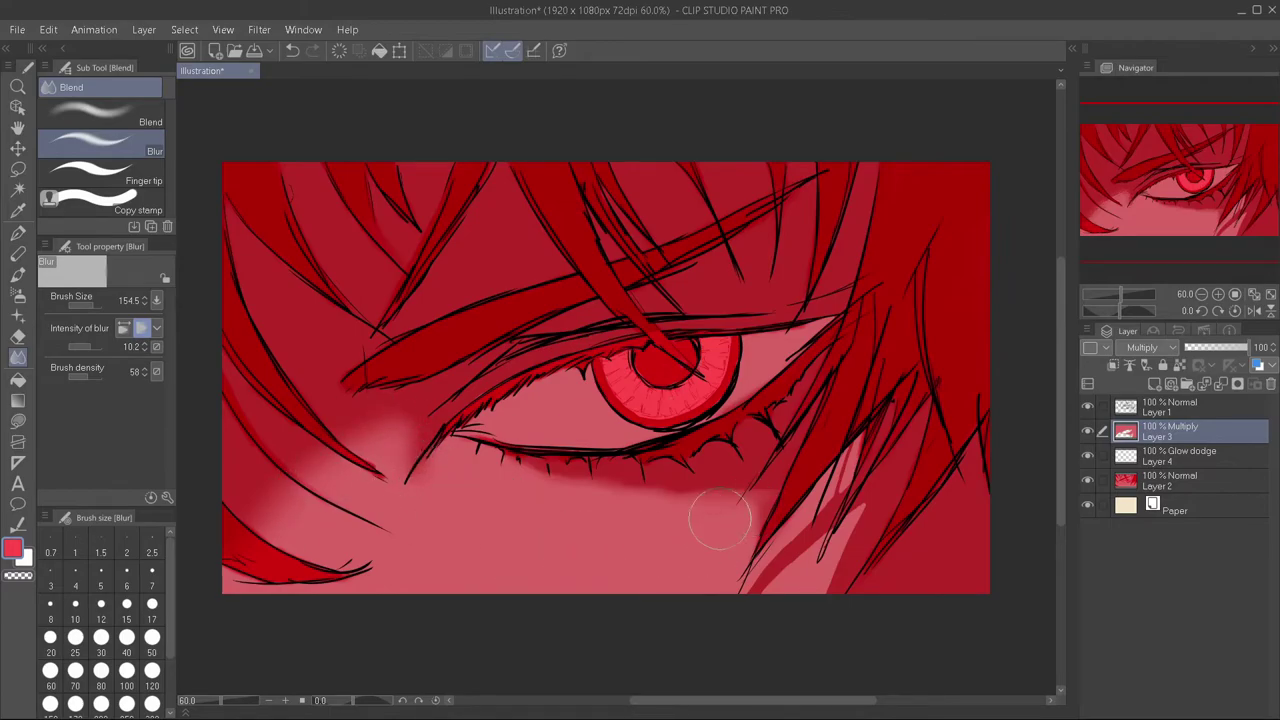
left_click_drag(765, 505, 609, 517)
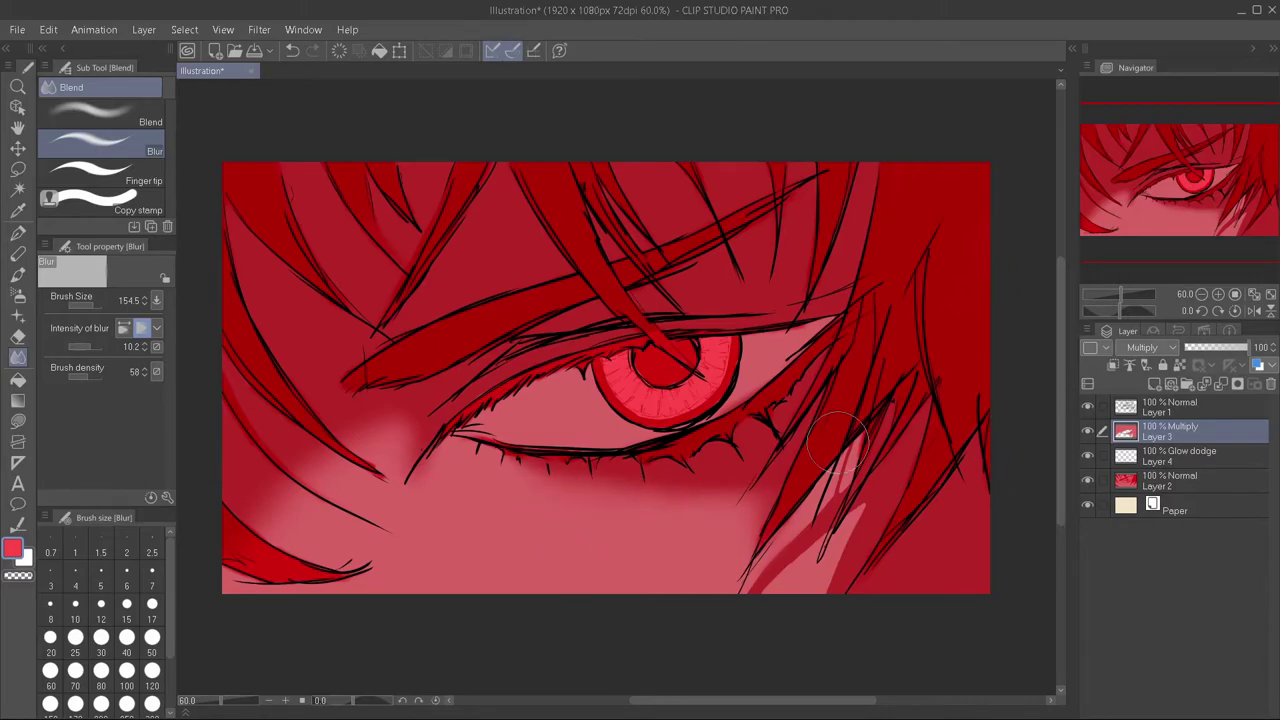
left_click(18, 295)
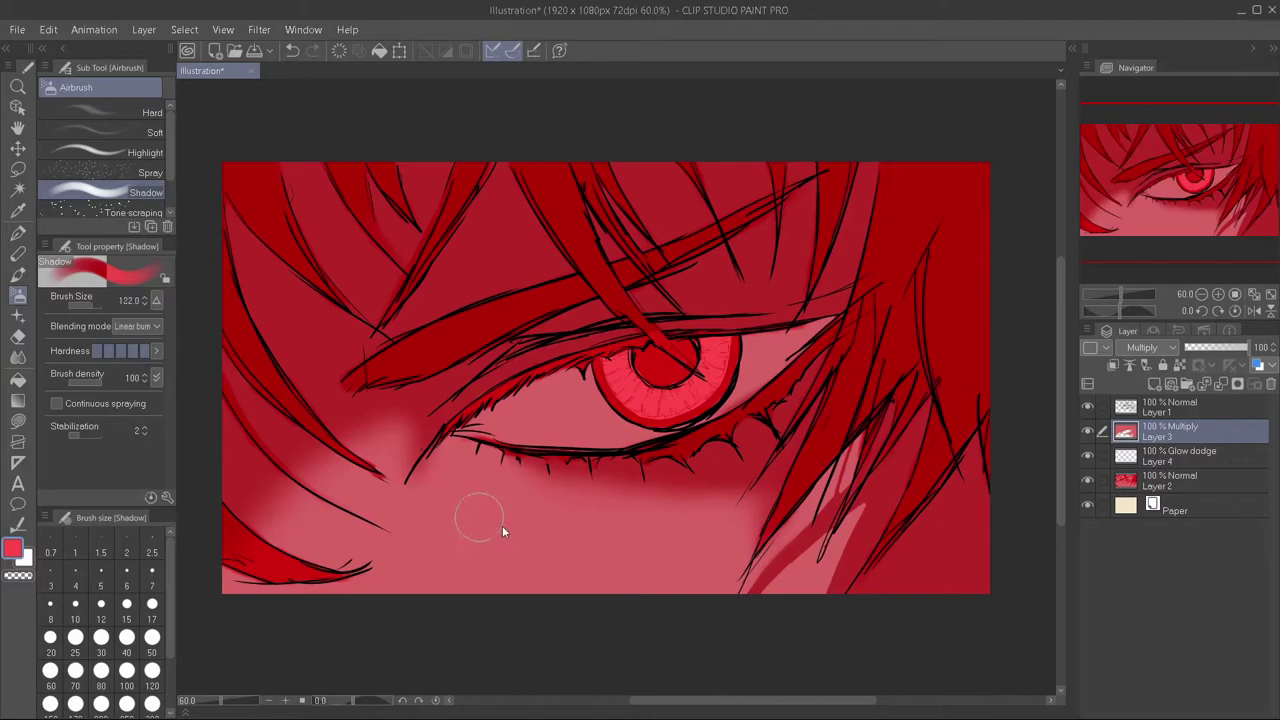
- On the Glow dodge layer, try glow strokes below the eye at density 17, undoing them all
key("alt+bracketleft")
left_click_drag(440, 520, 500, 540)
key("ctrl+z")
left_click_drag(410, 530, 514, 506)
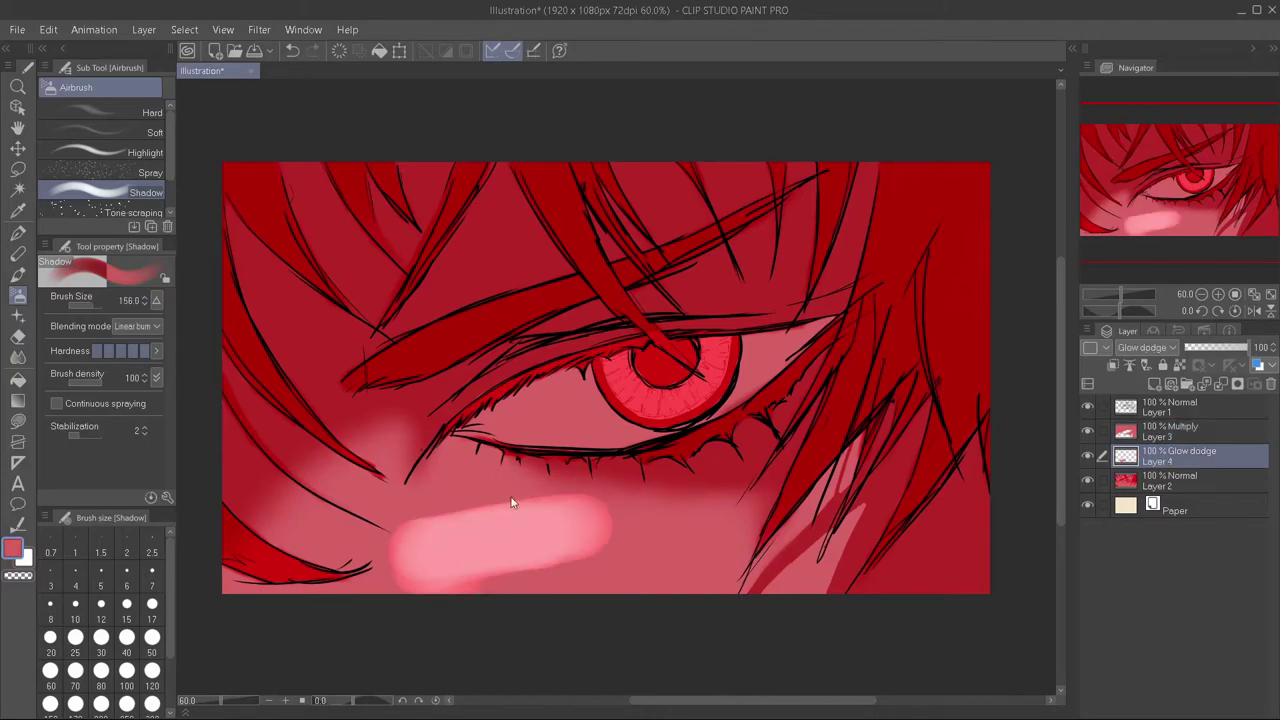
key("ctrl+z")
left_click_drag(92, 378, 72, 385)
left_click(430, 528)
key("ctrl+z")
mouse_move(440, 500)
left_mouse_down()
mouse_move(530, 560)
mouse_move(457, 594)
mouse_move(323, 594)
mouse_move(475, 500)
mouse_move(677, 594)
left_mouse_up()
key("ctrl+z")
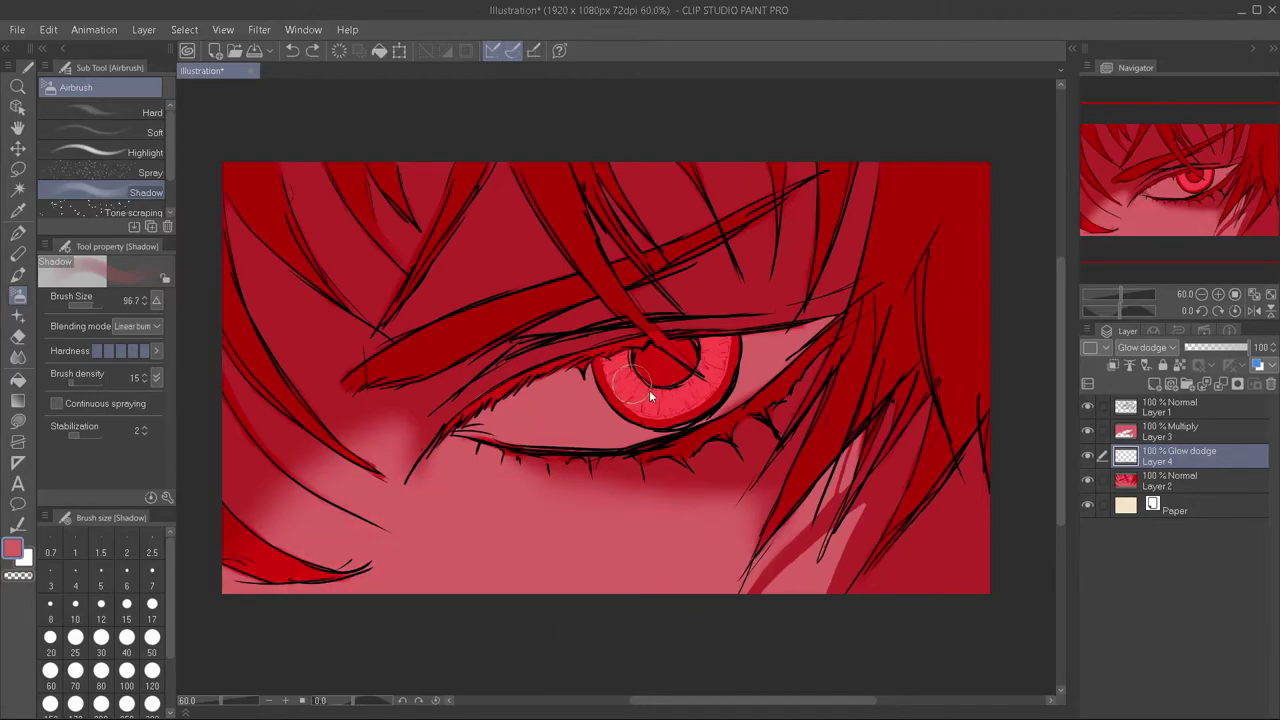
- Airbrush glow onto the iris, raising density to 41 then 80 and undoing unwanted strokes
left_click_drag(632, 398, 640, 392)
left_click_drag(108, 372, 130, 376)
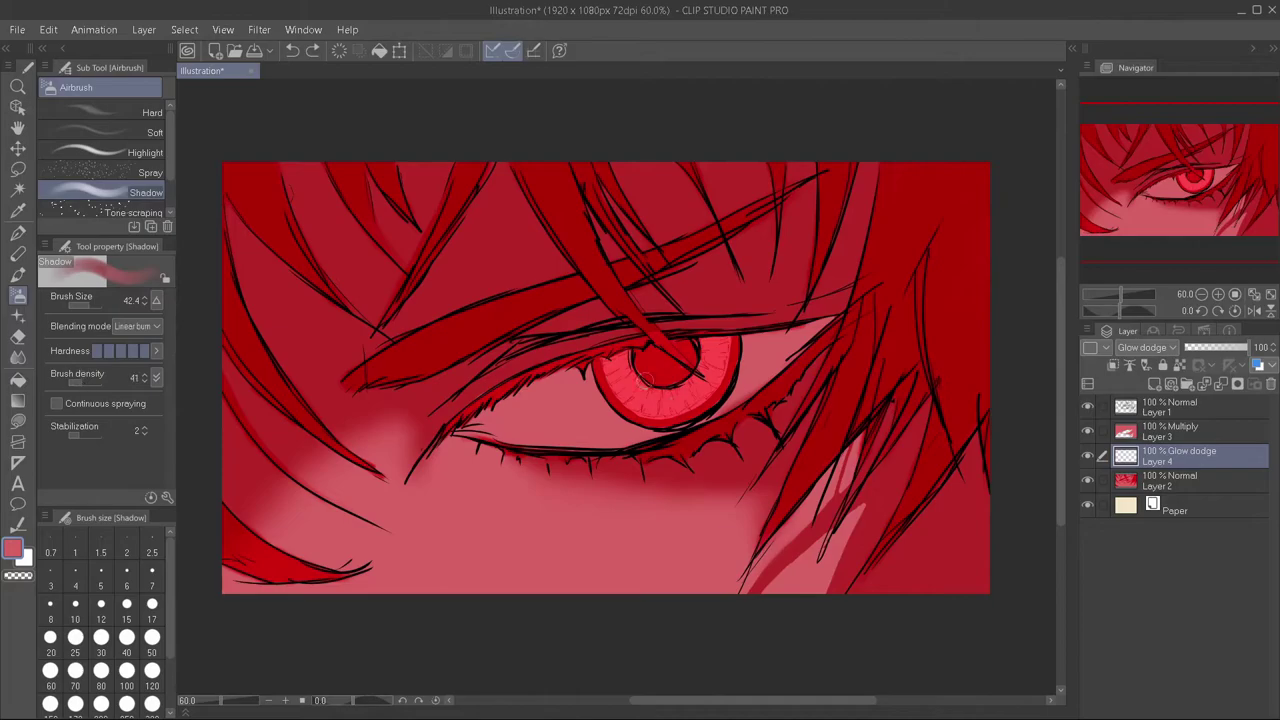
left_click_drag(645, 380, 620, 395)
key("ctrl+z")
left_click_drag(108, 378, 150, 378)
mouse_move(645, 395)
left_mouse_down()
mouse_move(618, 390)
mouse_move(662, 404)
mouse_move(712, 366)
mouse_move(698, 404)
left_mouse_up()
mouse_move(608, 398)
left_mouse_down()
mouse_move(660, 420)
mouse_move(690, 416)
mouse_move(723, 368)
left_mouse_up()
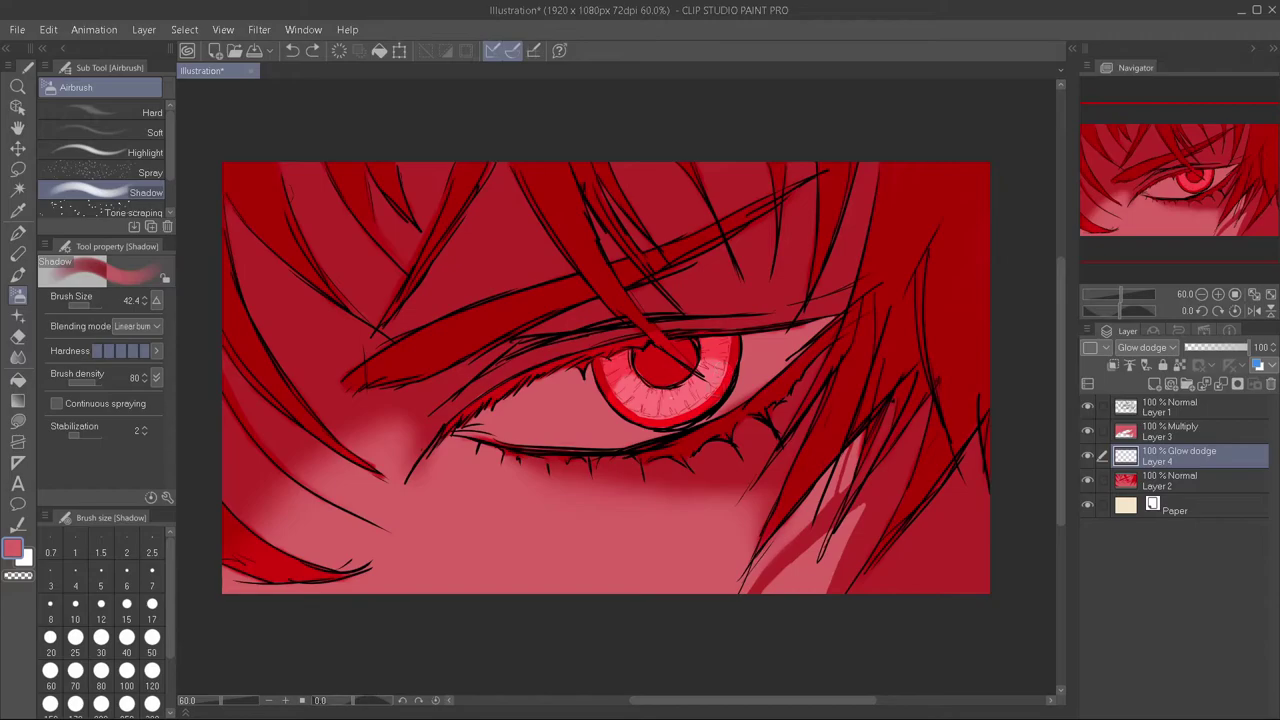
key("ctrl+z")
mouse_move(618, 378)
left_mouse_down()
mouse_move(632, 398)
mouse_move(626, 386)
mouse_move(652, 364)
mouse_move(725, 350)
left_mouse_up()
key("ctrl+z")
key("ctrl+z")
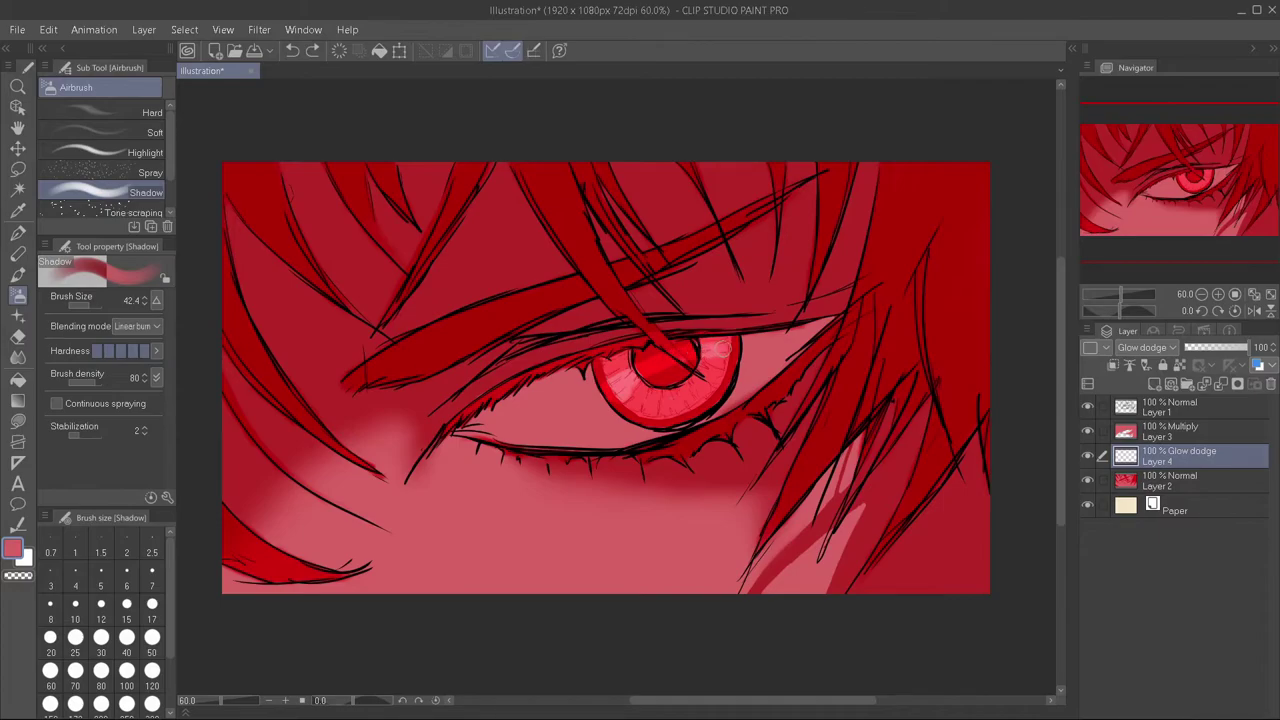
key("ctrl+z")
key("ctrl+z")
- Paint glow from the left iris to the pupil, undoing test strokes on the eye white and hair
mouse_move(600, 382)
left_mouse_down()
mouse_move(738, 352)
mouse_move(705, 402)
mouse_move(640, 385)
mouse_move(625, 400)
mouse_move(655, 414)
mouse_move(692, 408)
mouse_move(670, 368)
left_mouse_up()
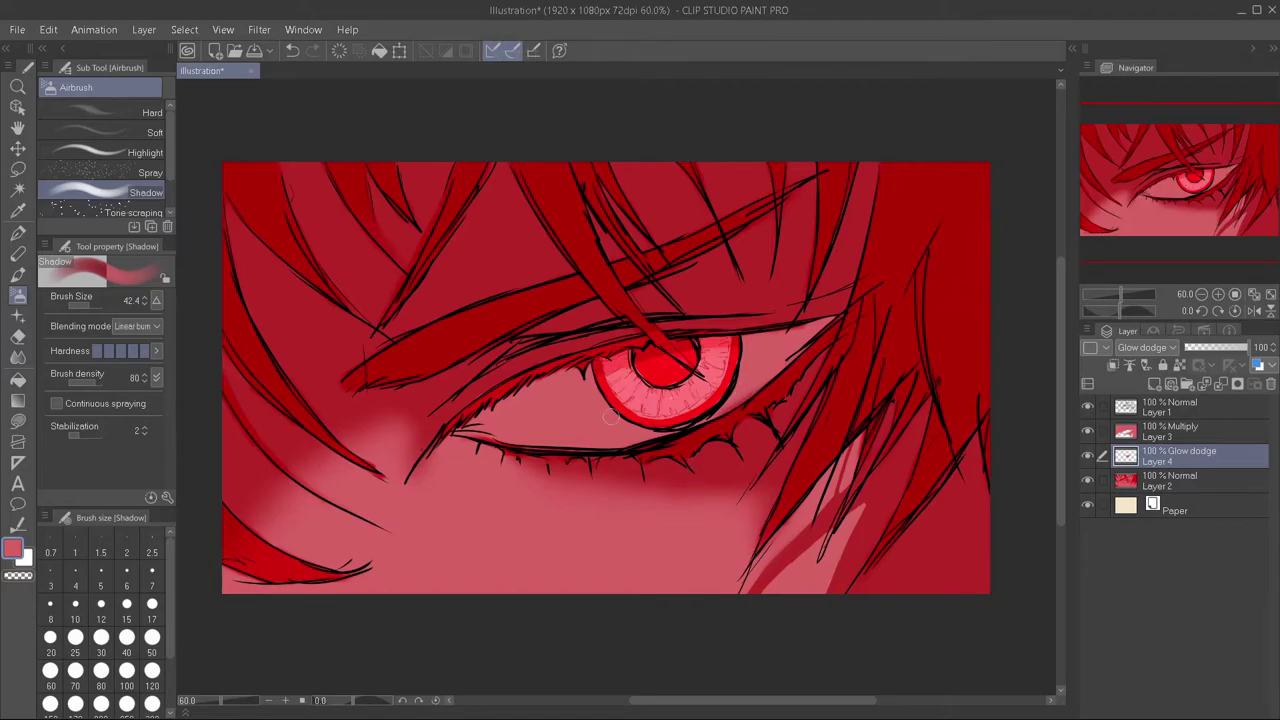
mouse_move(610, 418)
left_mouse_down()
mouse_move(570, 410)
mouse_move(510, 435)
mouse_move(600, 385)
mouse_move(496, 429)
mouse_move(605, 430)
left_mouse_up()
key("ctrl+z")
left_click_drag(765, 557, 780, 563)
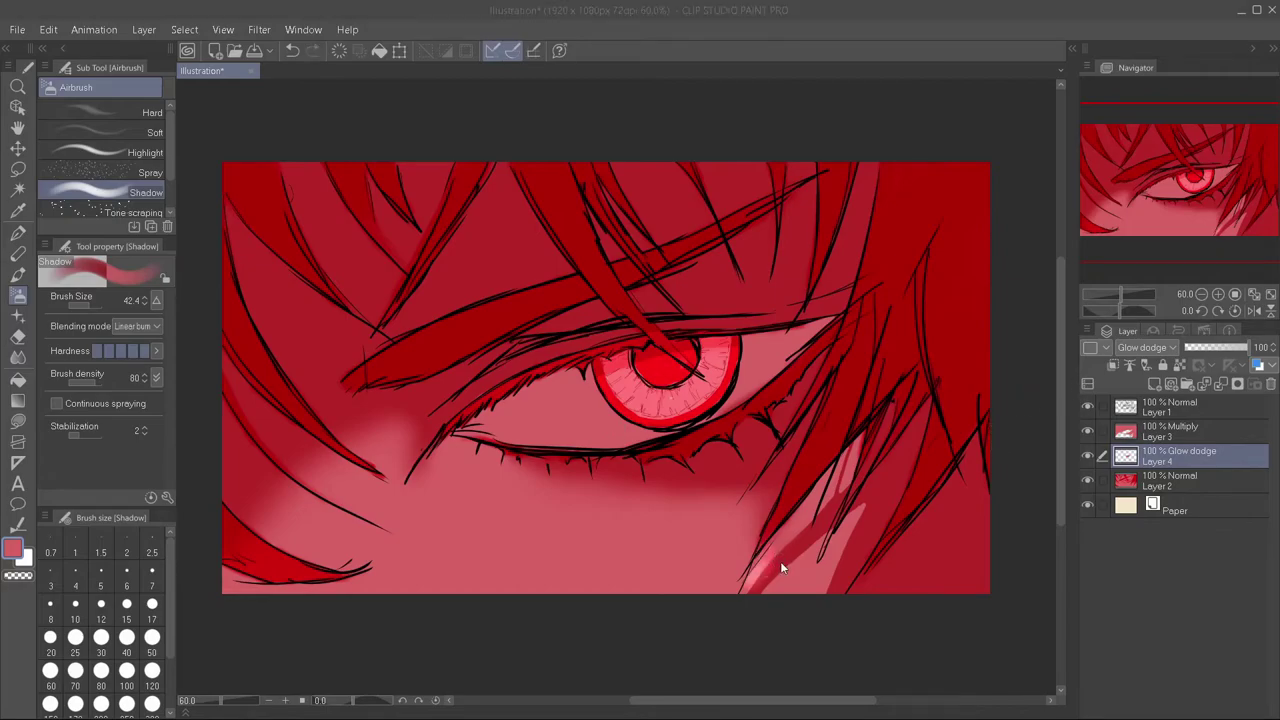
key("ctrl+z")
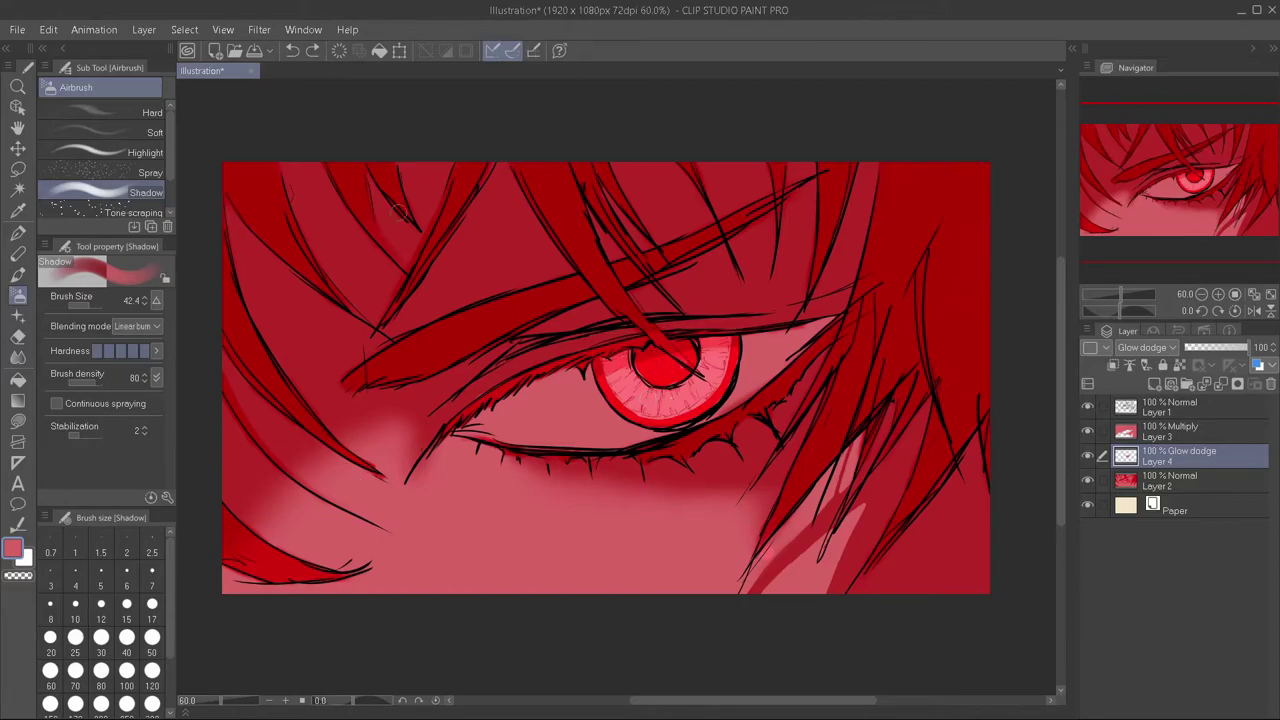
- Erase part of the glow over the pupil with the transparent colour, undoing trial iris strokes
left_click(18, 575)
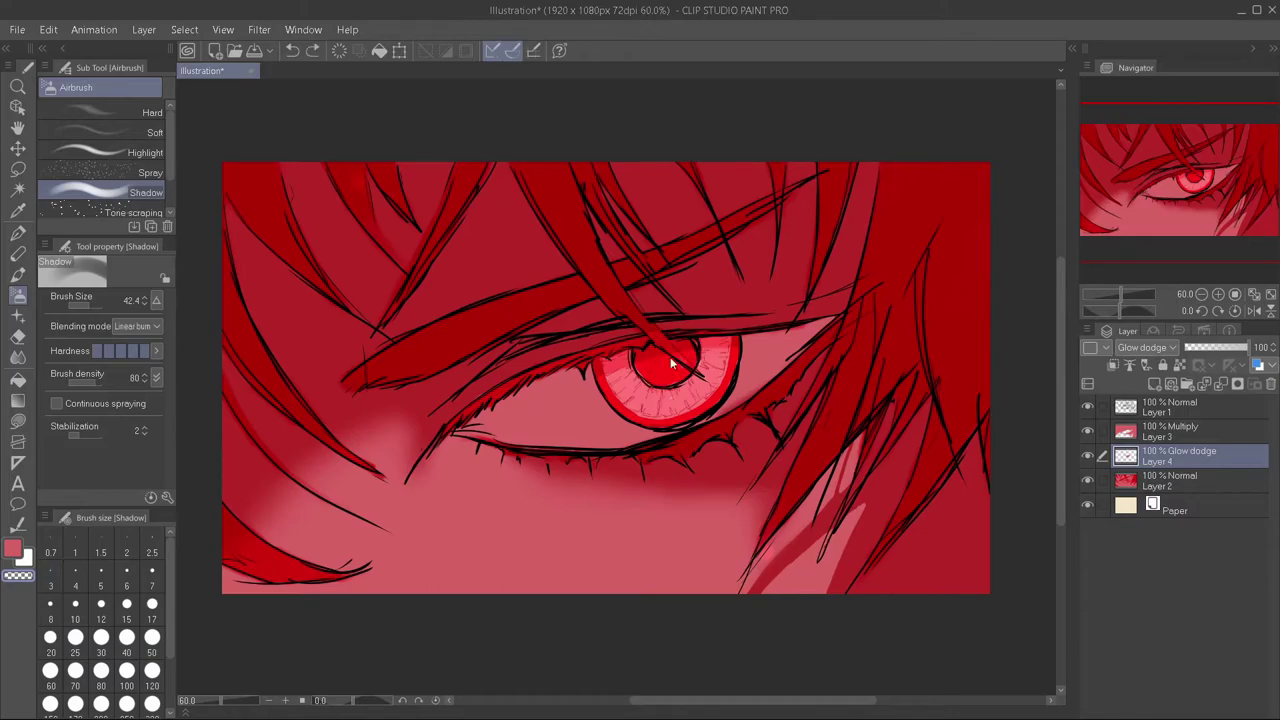
left_click_drag(672, 365, 652, 340)
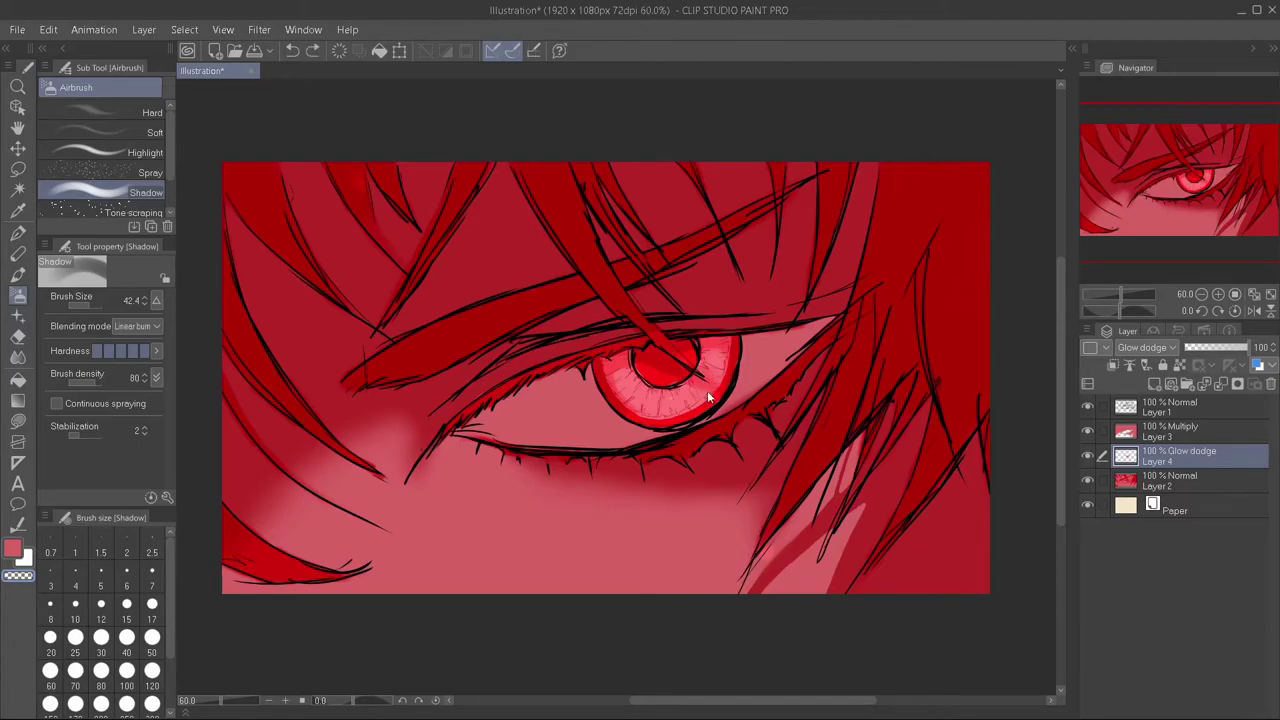
left_click_drag(707, 397, 725, 345)
key("ctrl+z")
left_click_drag(651, 358, 652, 388)
key("ctrl+z")
left_click_drag(1062, 300, 1062, 294)
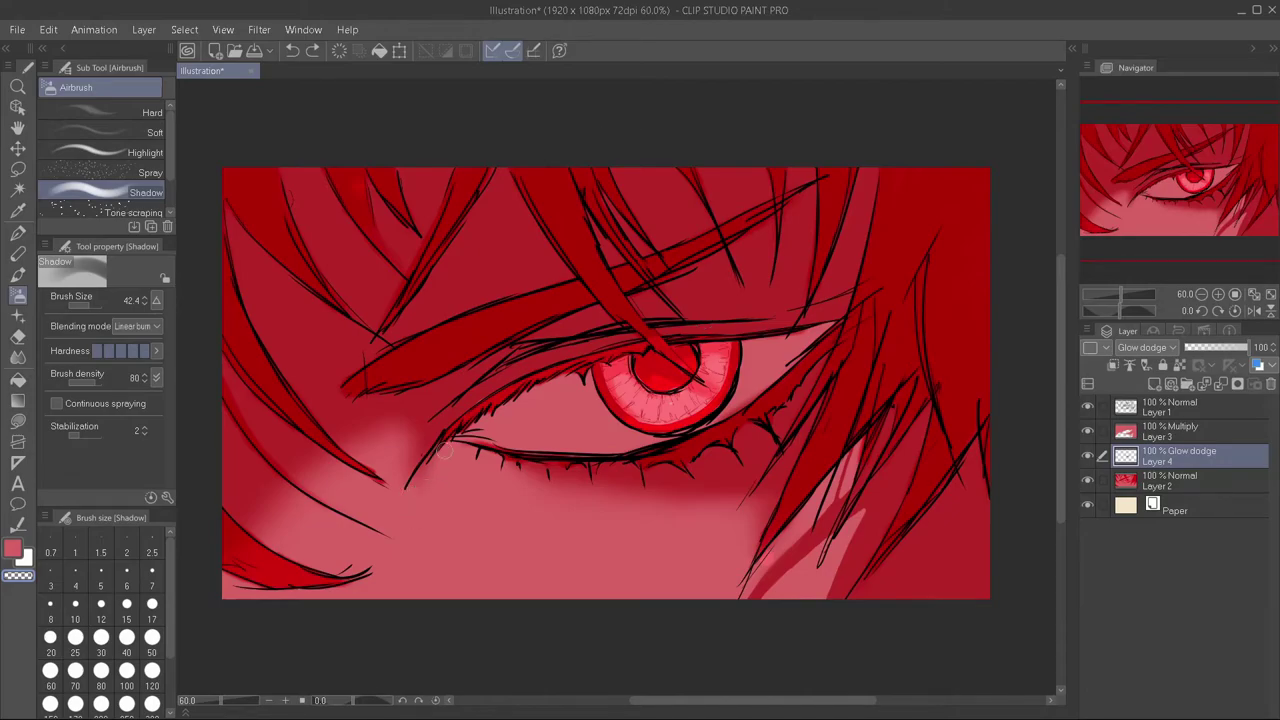
- Test and undo a pink stroke below the eye, then preview the glow layer at lower opacity
left_click(13, 549)
left_click_drag(459, 516, 462, 540)
key("ctrl+z")
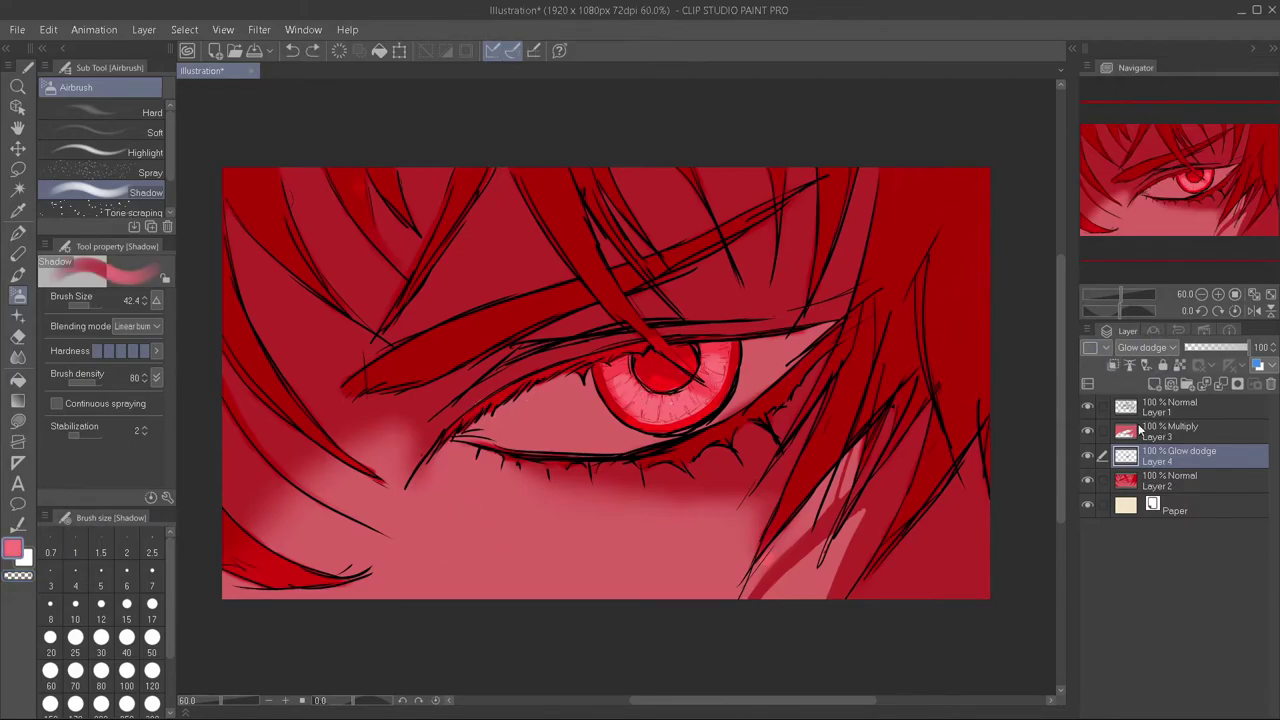
mouse_move(1235, 352)
left_mouse_down()
mouse_move(1171, 349)
mouse_move(1254, 358)
left_mouse_up()
- Lighten the hair strand above the eye, ending at brush size 20.1 and density 51
left_click(416, 354, "alt")
left_click_drag(416, 360, 477, 330)
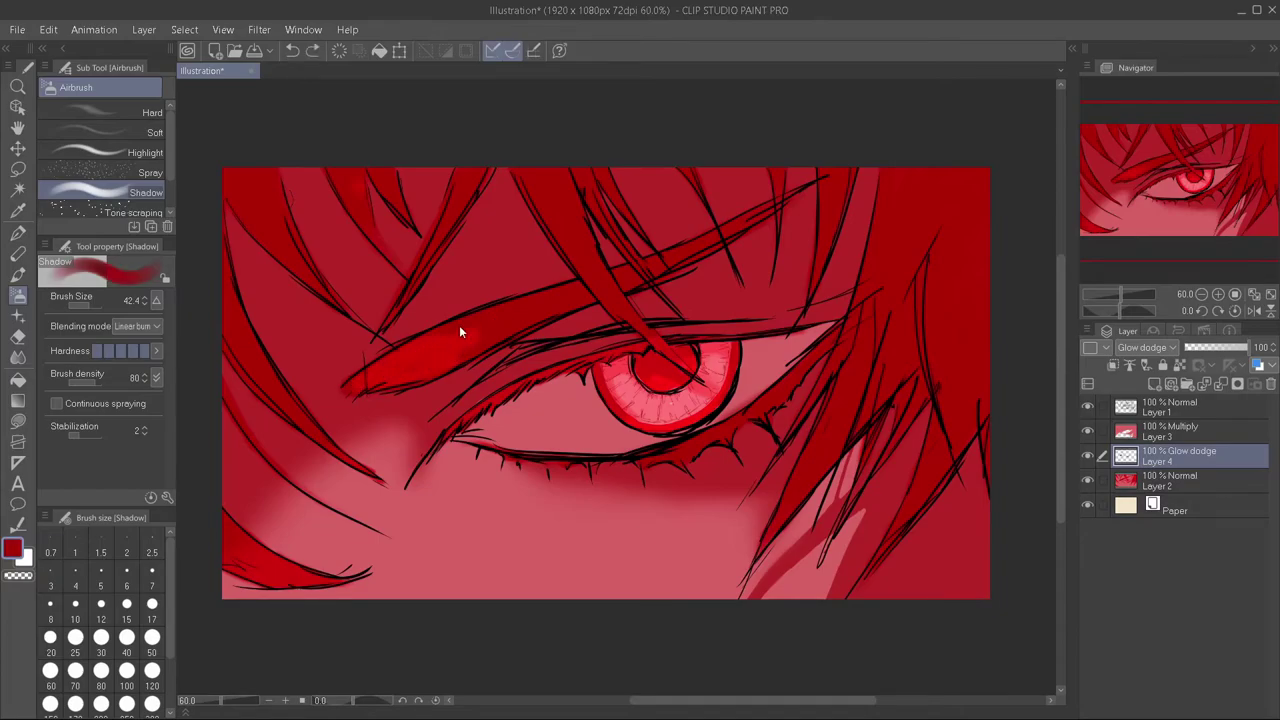
mouse_move(412, 381)
left_mouse_down()
mouse_move(457, 349)
mouse_move(423, 366)
mouse_move(431, 346)
mouse_move(352, 386)
mouse_move(448, 356)
mouse_move(484, 316)
mouse_move(488, 331)
left_mouse_up()
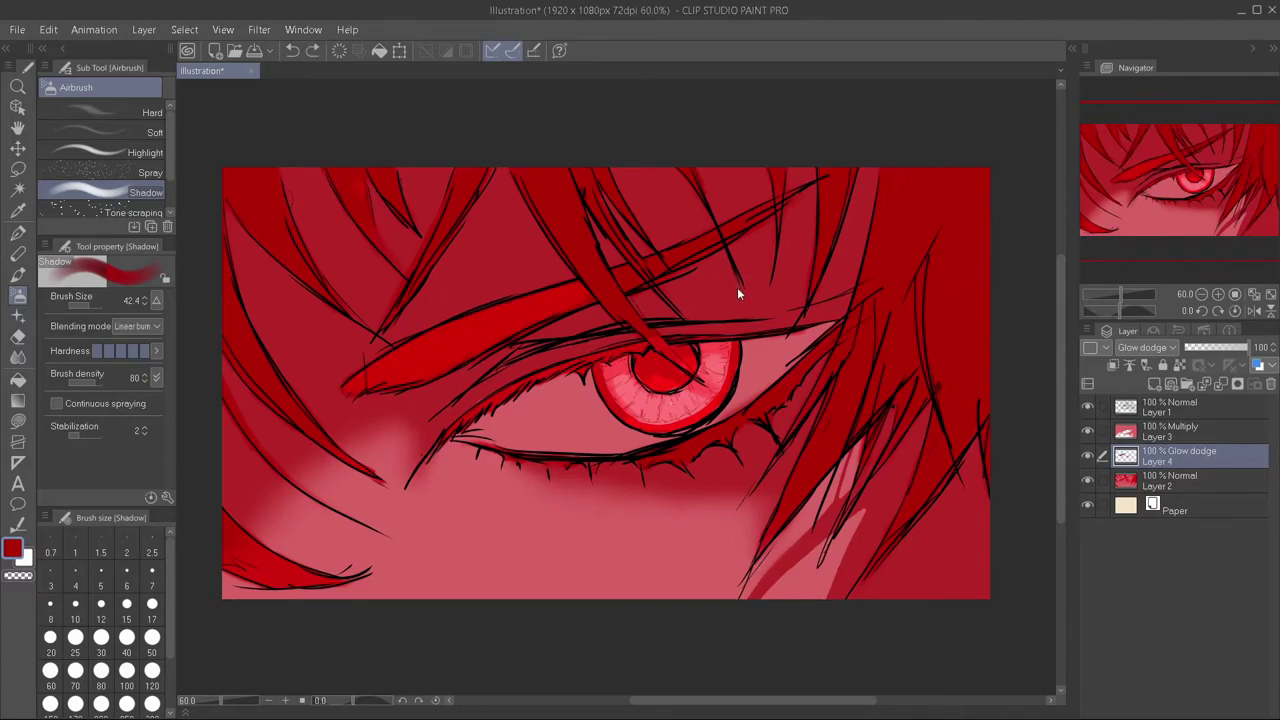
key("ctrl+z")
left_click_drag(85, 381, 70, 381)
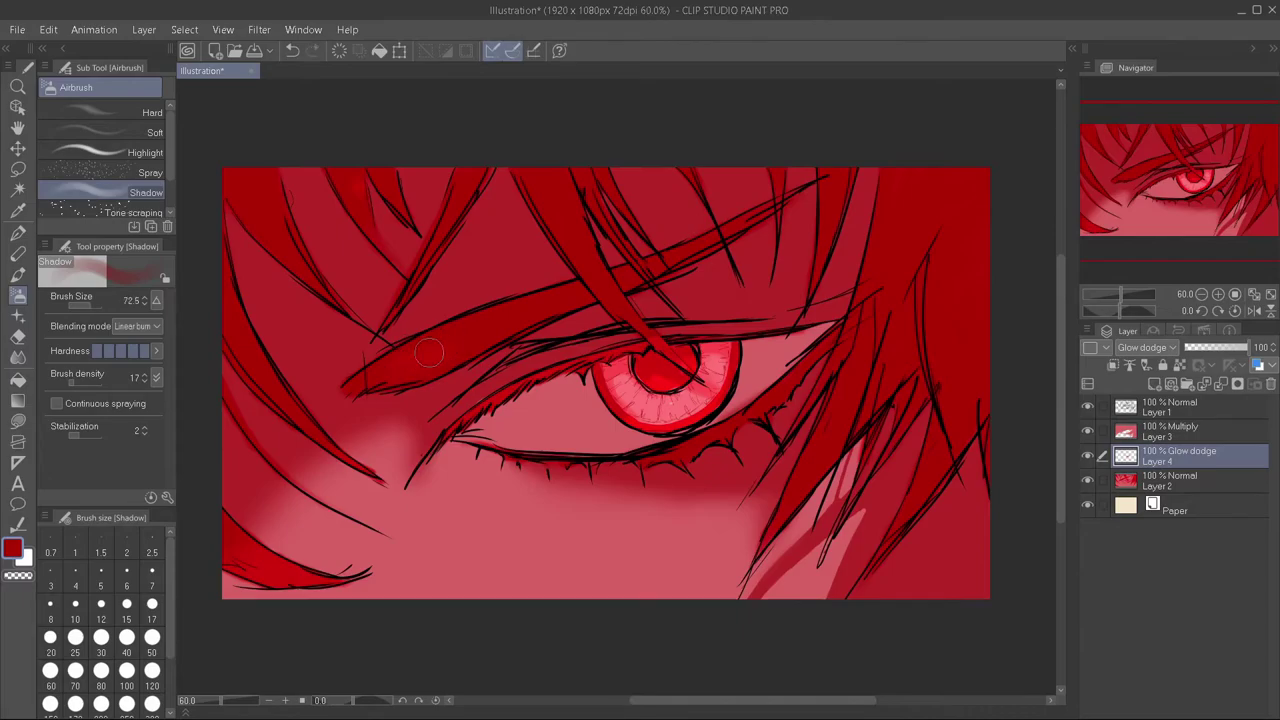
mouse_move(414, 368)
left_mouse_down()
mouse_move(470, 316)
mouse_move(536, 306)
left_mouse_up()
key("ctrl+z")
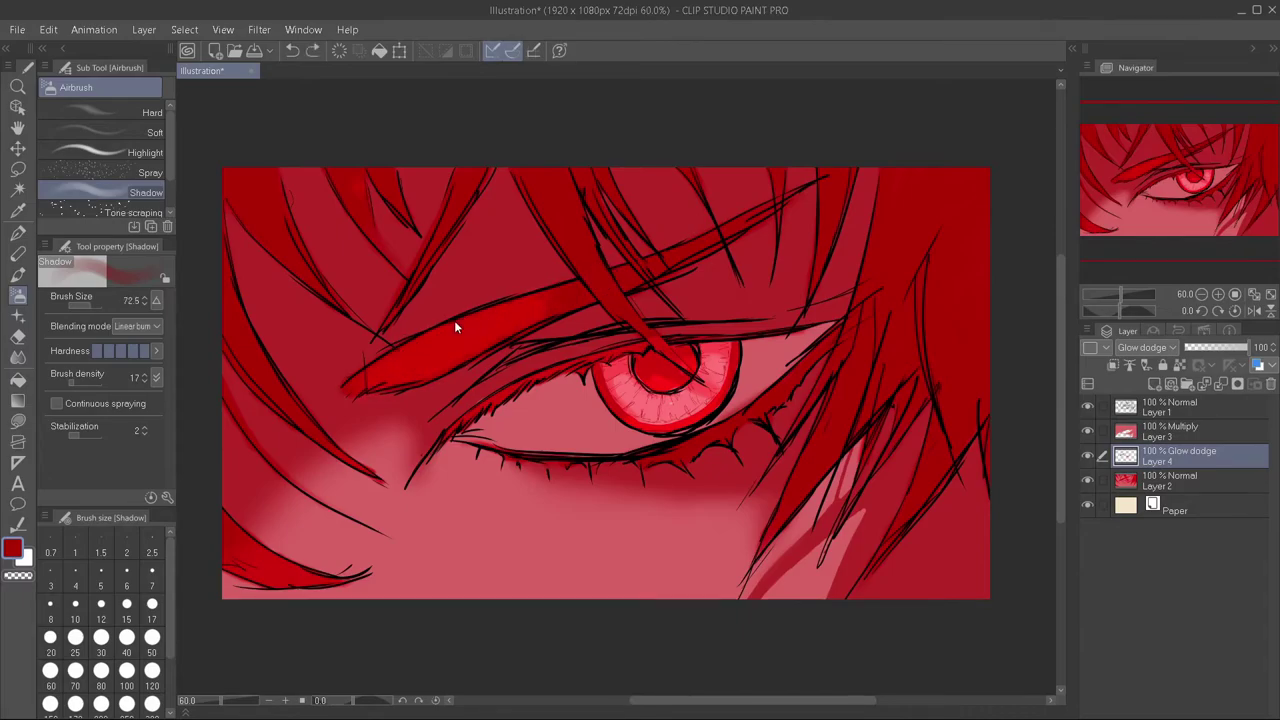
left_click_drag(451, 338, 520, 310)
key("bracketleft")
key("bracketleft")
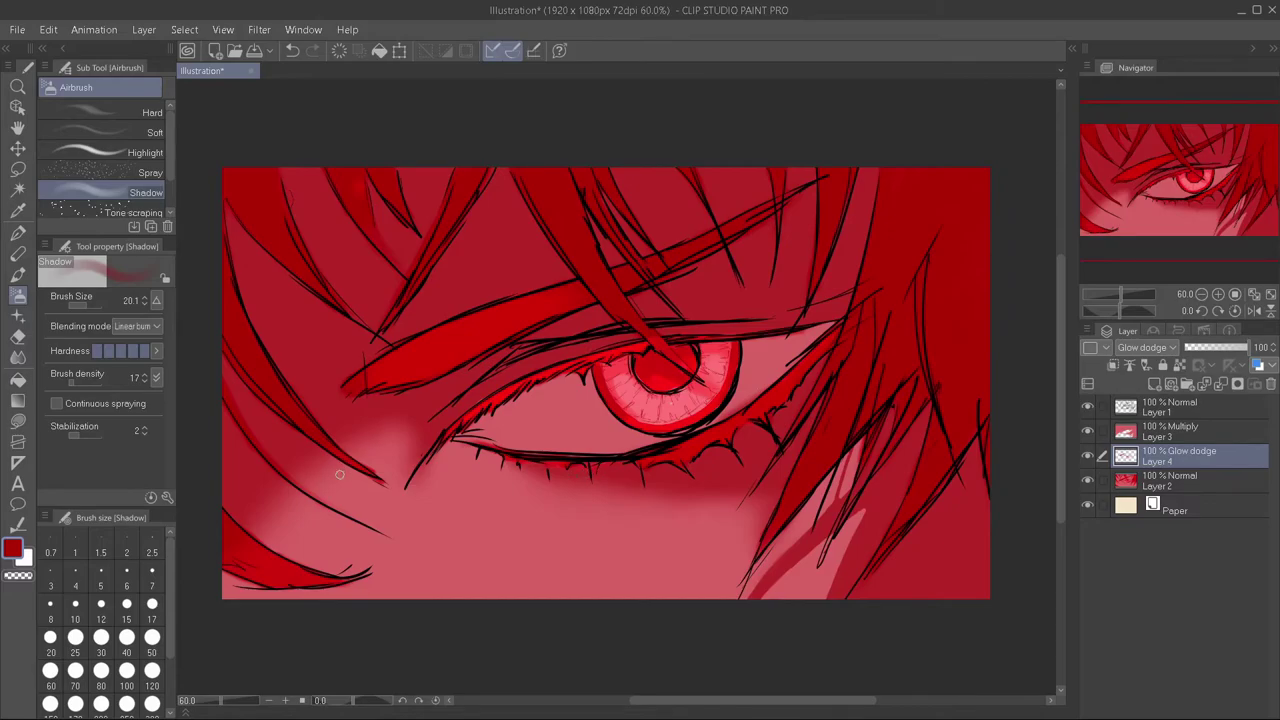
left_click_drag(69, 382, 99, 382)
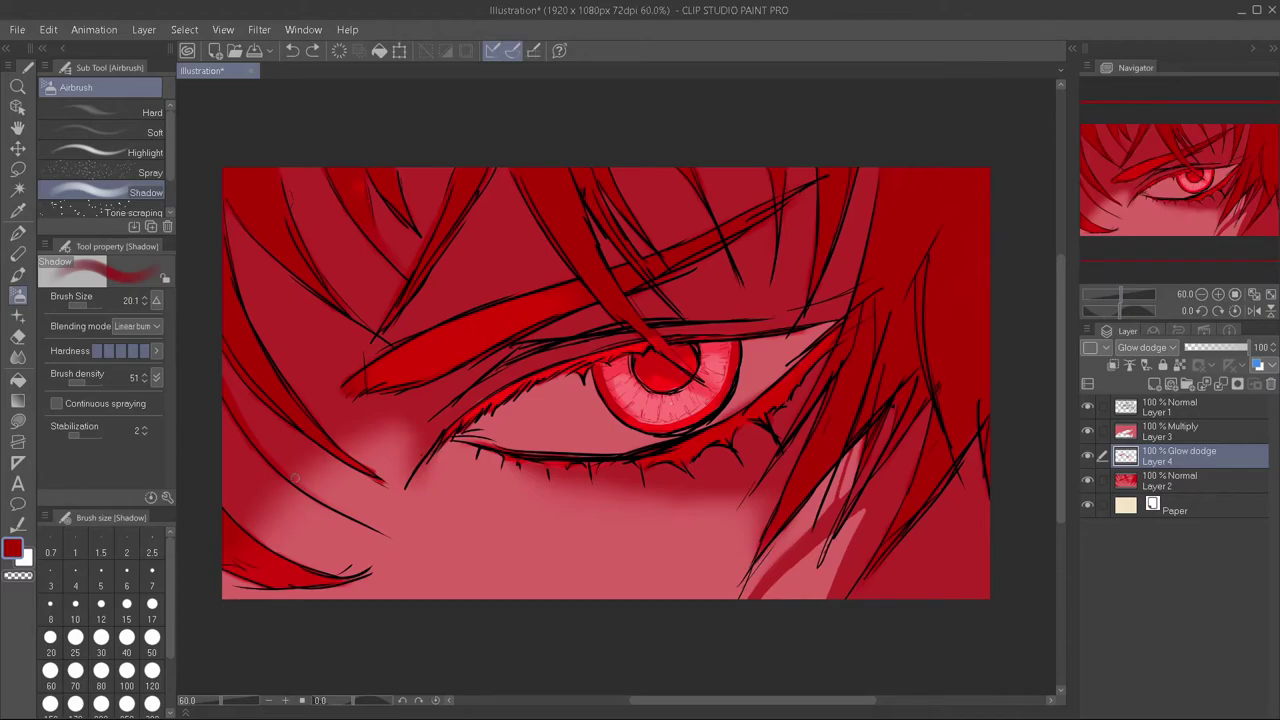
- Pick a lighter red and brighten the eye white on both sides of the iris
left_click(519, 423, "alt")
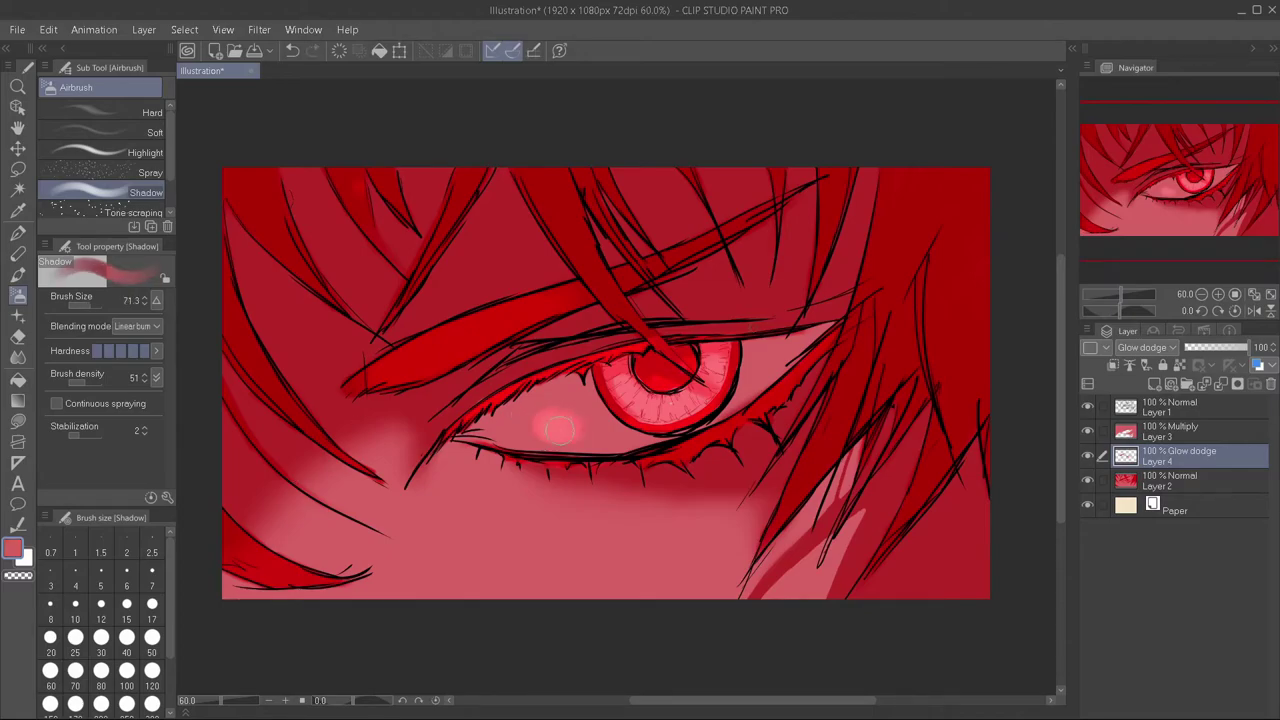
left_click_drag(100, 381, 71, 381)
mouse_move(572, 421)
left_mouse_down()
mouse_move(630, 428)
mouse_move(560, 432)
mouse_move(560, 400)
mouse_move(618, 400)
mouse_move(632, 440)
mouse_move(562, 400)
left_mouse_up()
key("ctrl+z")
key("ctrl+z")
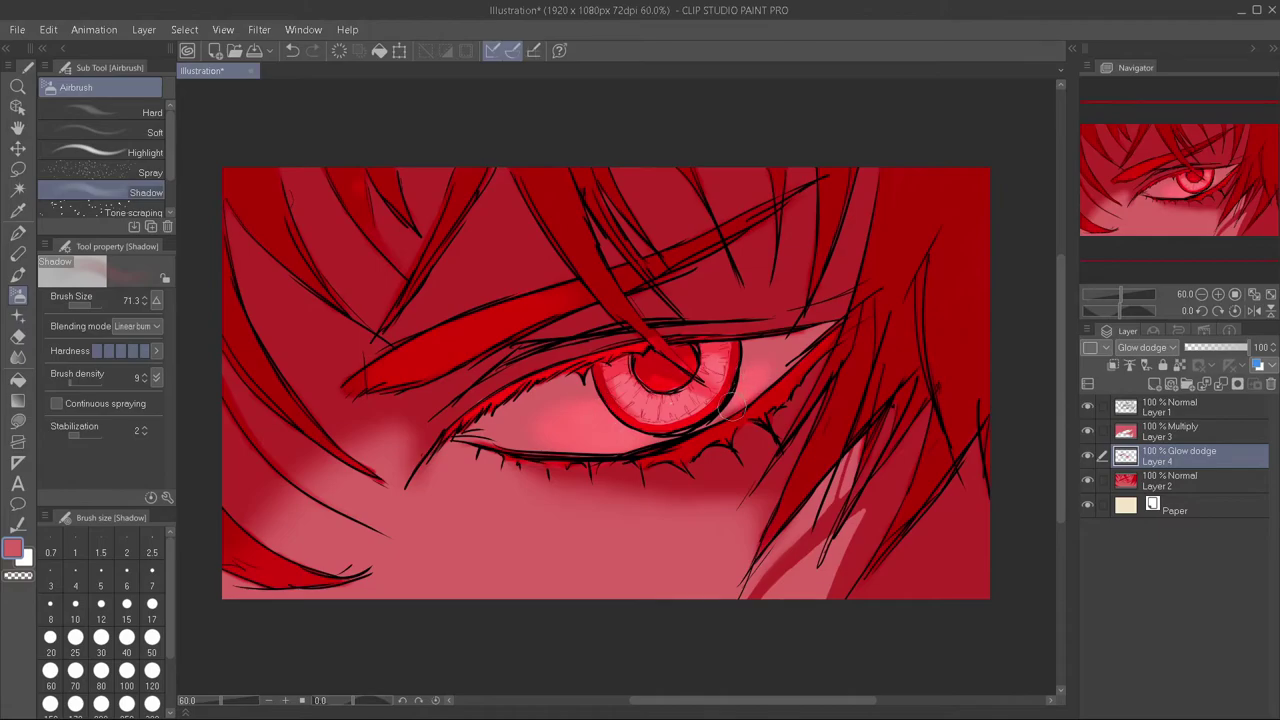
left_click_drag(745, 395, 790, 362)
- Brighten the cheek below the eye with a larger brush and highlight a hair streak
left_click_drag(471, 543, 534, 571)
left_click_drag(500, 634, 330, 540)
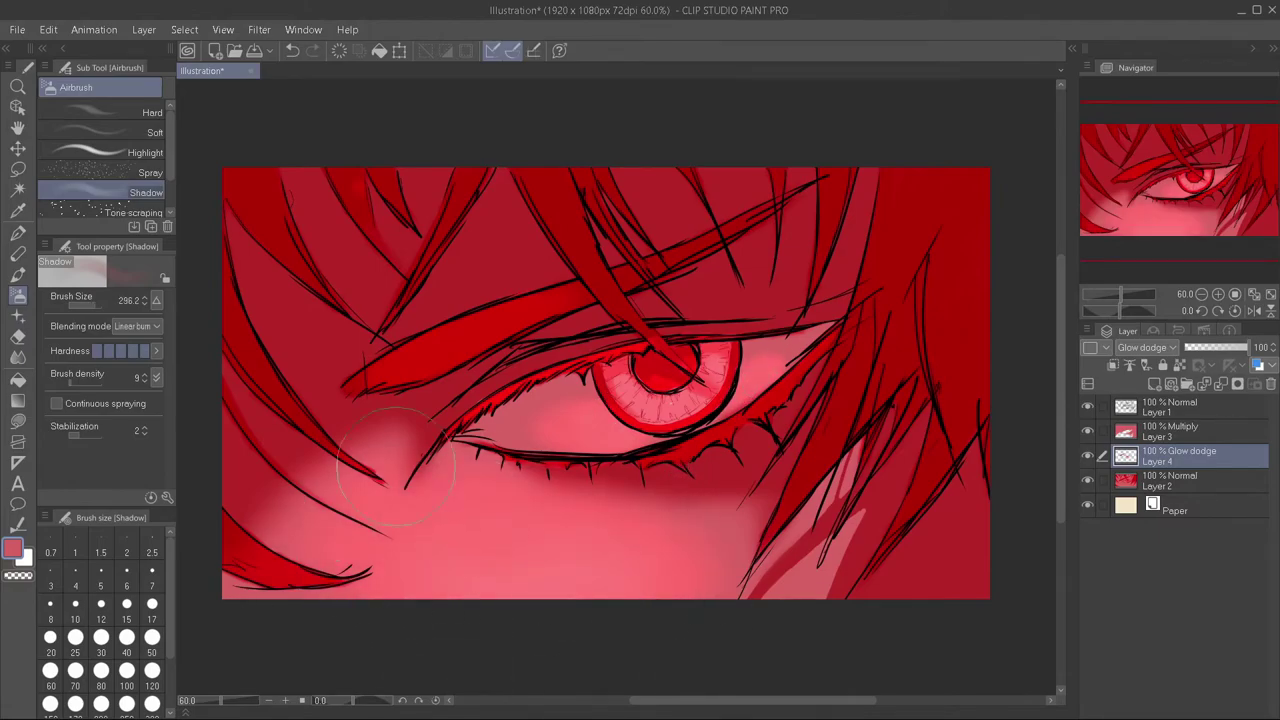
left_click_drag(614, 614, 614, 686)
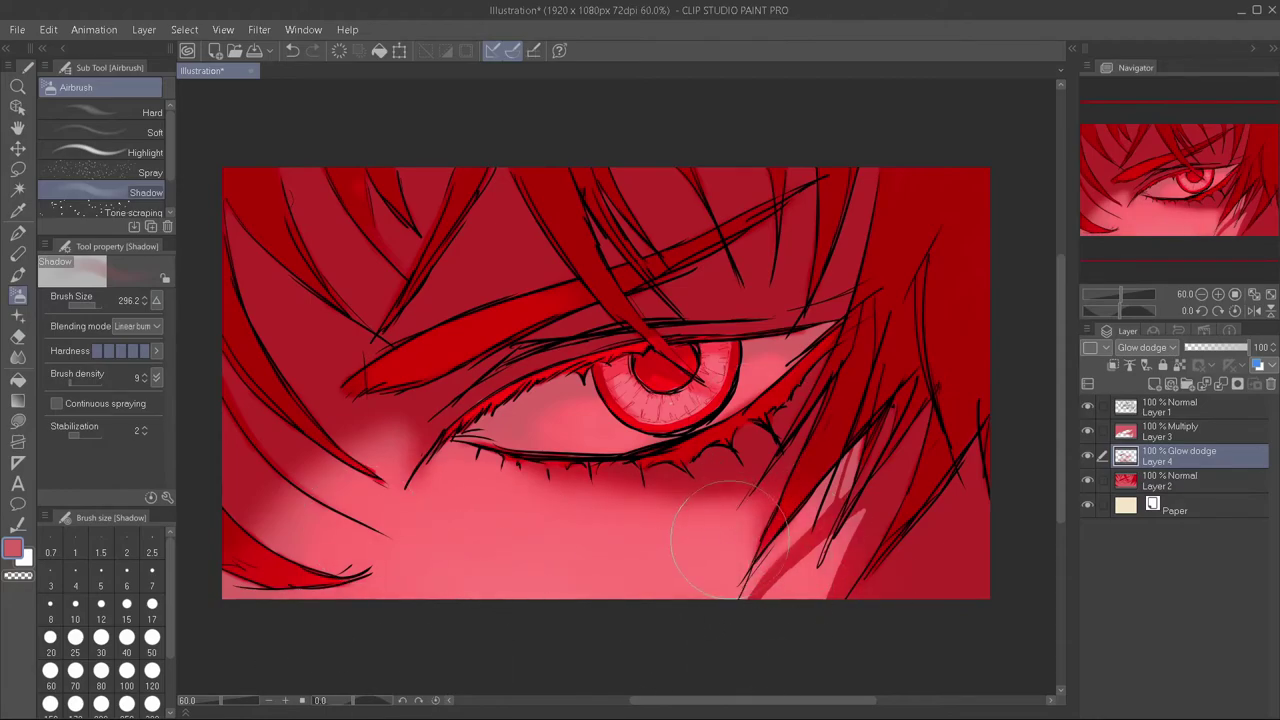
left_click_drag(728, 540, 709, 567)
mouse_move(838, 550)
left_mouse_down()
mouse_move(850, 518)
mouse_move(837, 397)
left_mouse_up()
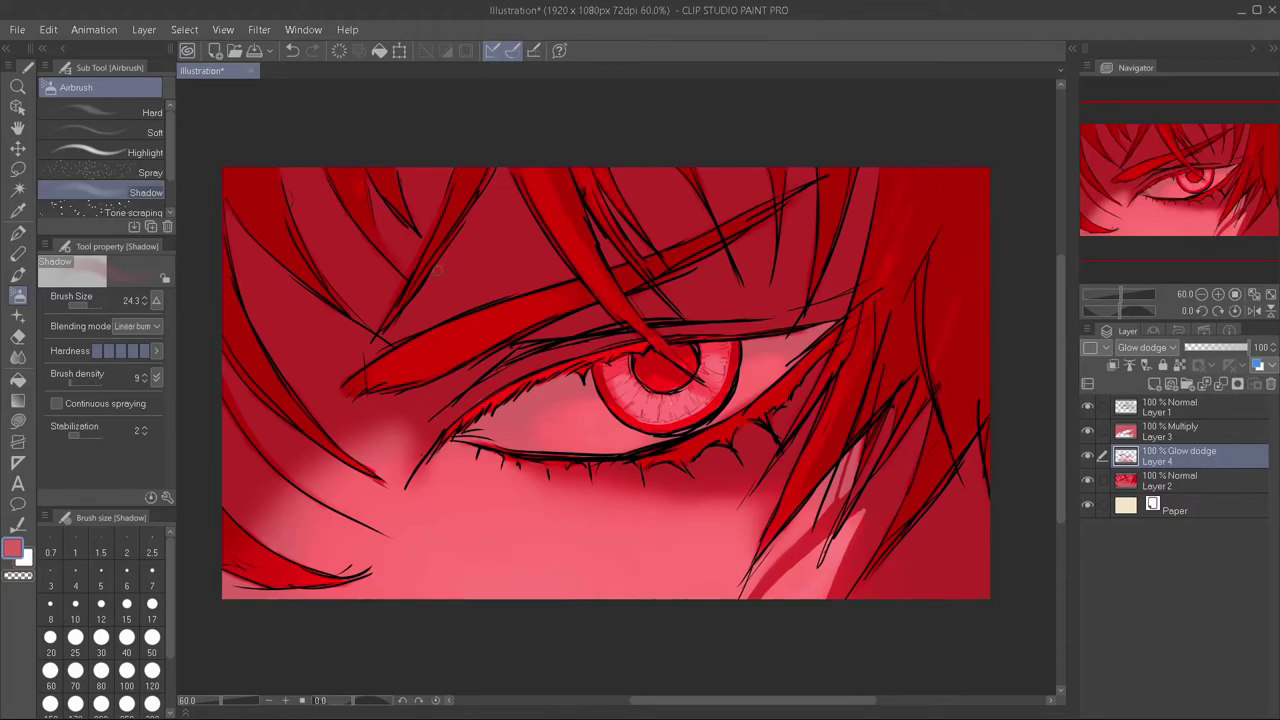
key("ctrl+z")
key("ctrl+y")
- Create Layer 5 in Add (Glow) mode and airbrush soft light over the iris and lower eyelid
left_click(1155, 382)
key("alt+shift+w")
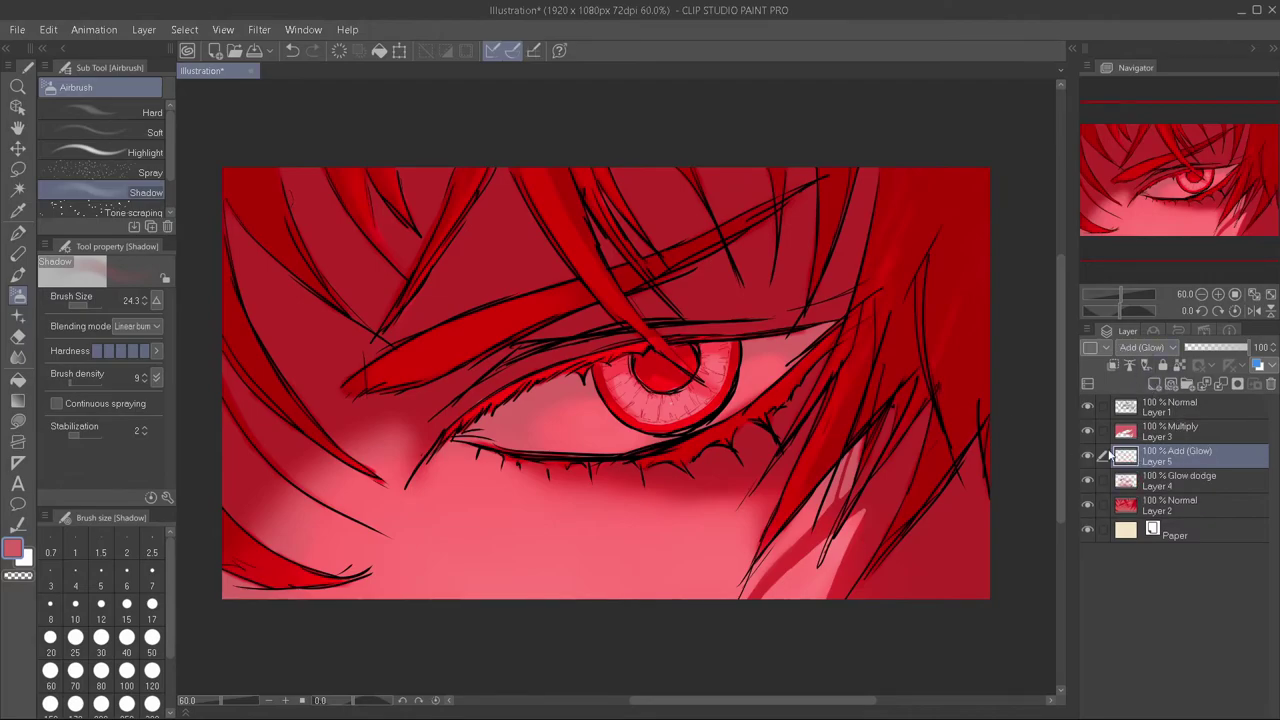
key("ctrl+z")
left_click_drag(660, 405, 712, 372)
key("ctrl+z")
mouse_move(635, 405)
left_mouse_down()
mouse_move(712, 385)
mouse_move(712, 372)
left_mouse_up()
left_click(680, 400, "alt")
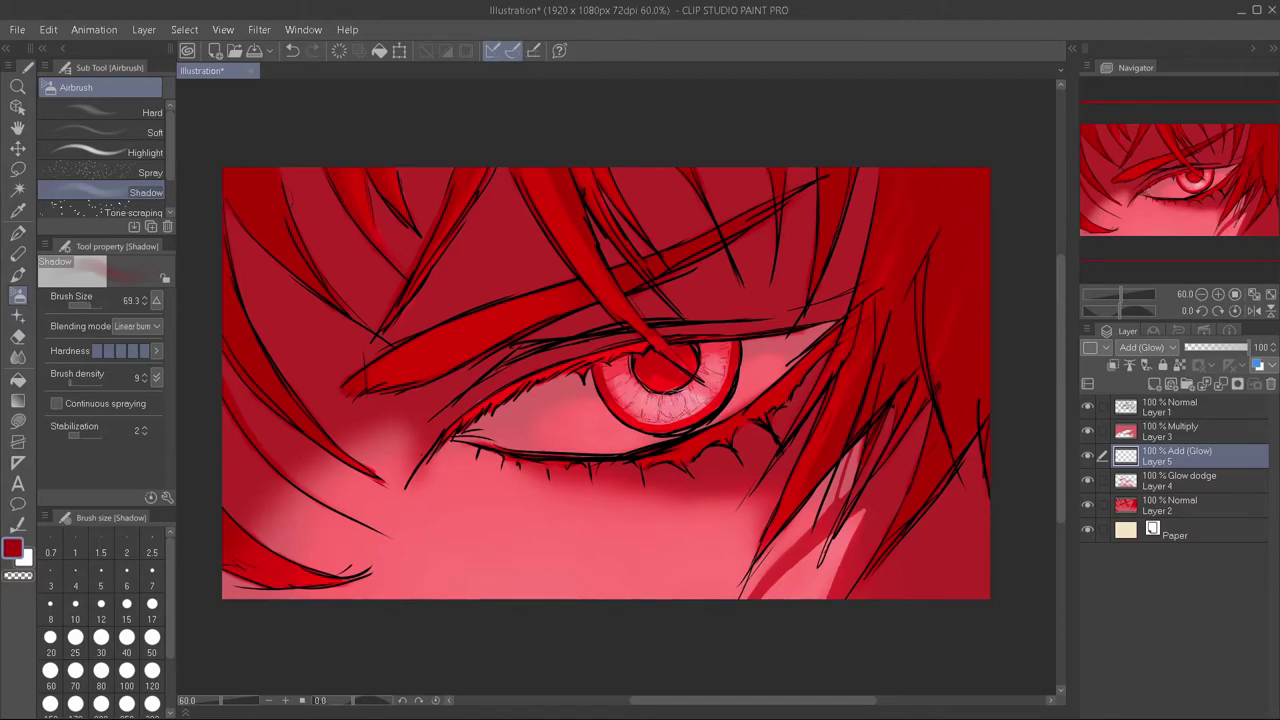
key("ctrl+z")
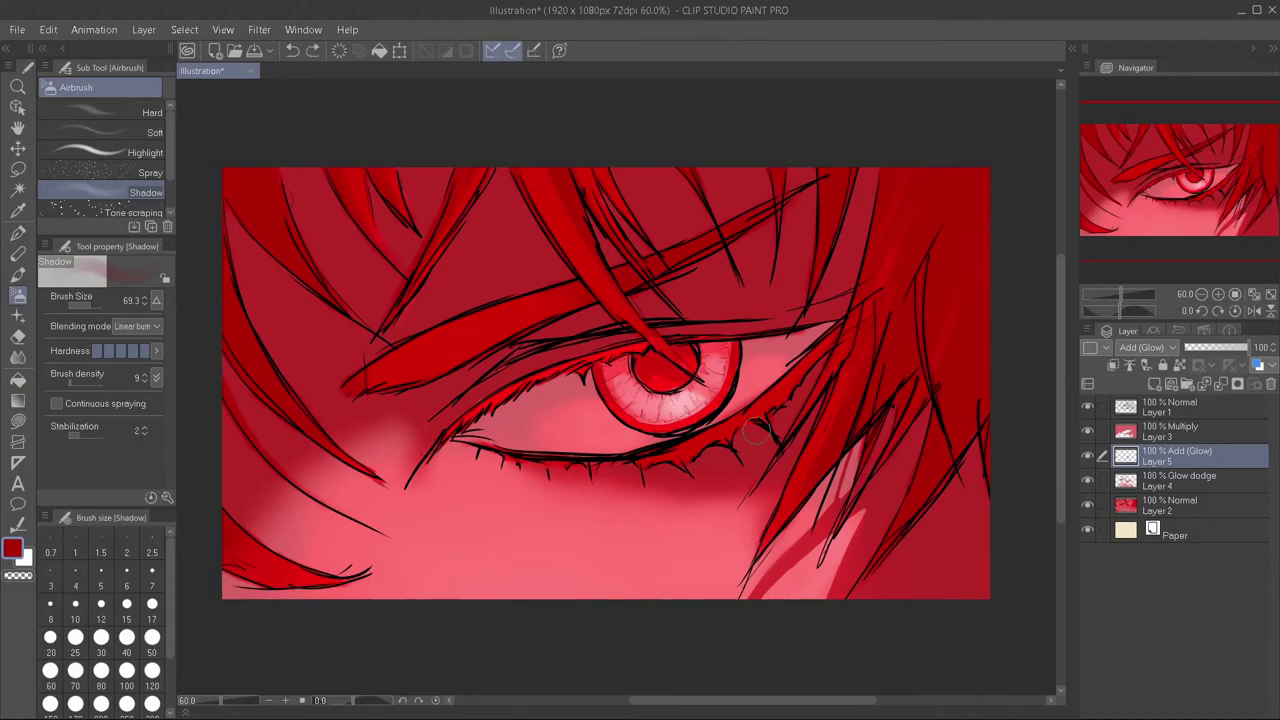
left_click(632, 380, "alt")
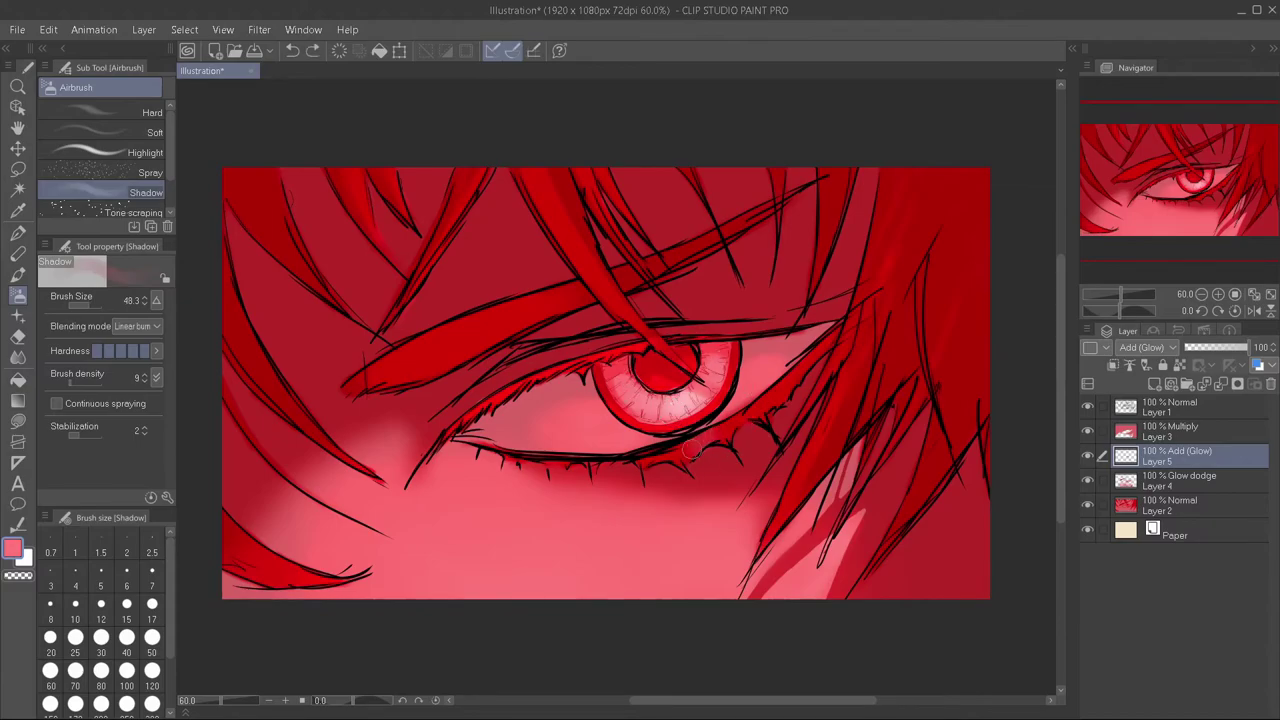
left_click_drag(690, 448, 724, 476)
- Move Layer 5 below Layer 4, then sample the iris red and undo a small stroke
mouse_move(1158, 463)
left_mouse_down()
mouse_move(1174, 478)
mouse_move(1174, 463)
mouse_move(1172, 480)
left_mouse_up()
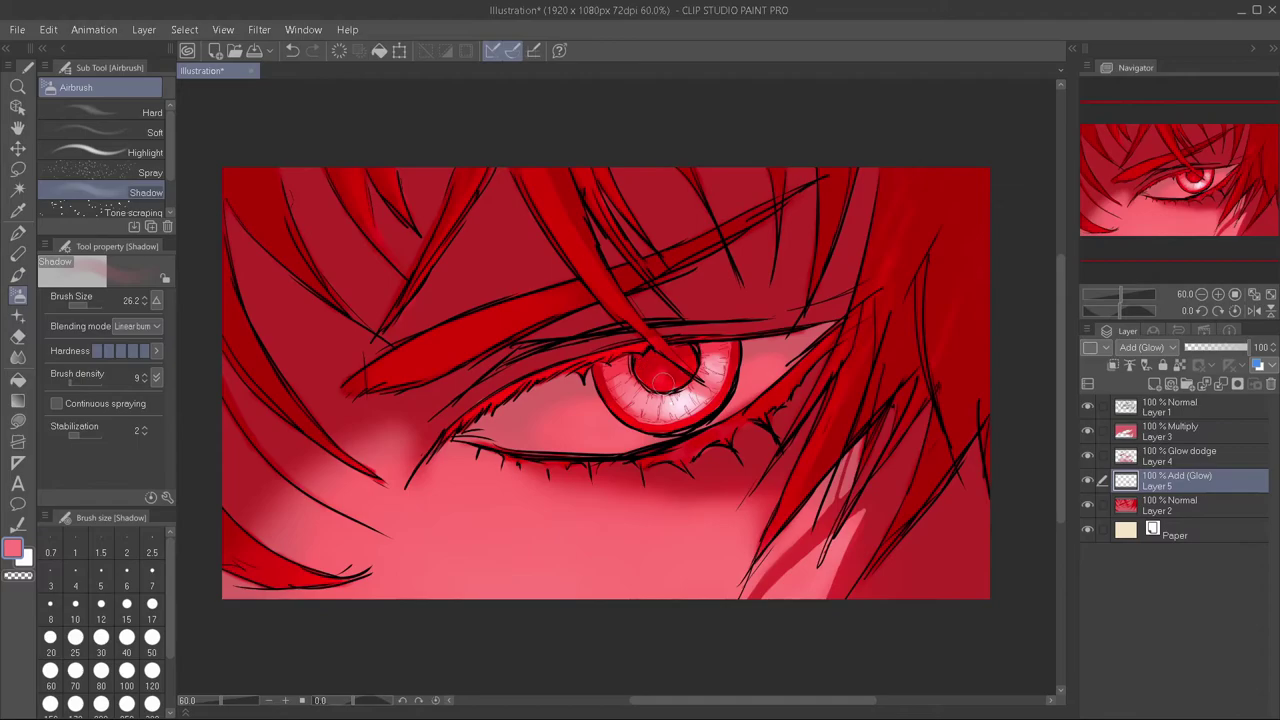
left_click(665, 378, "alt")
key("ctrl+z")
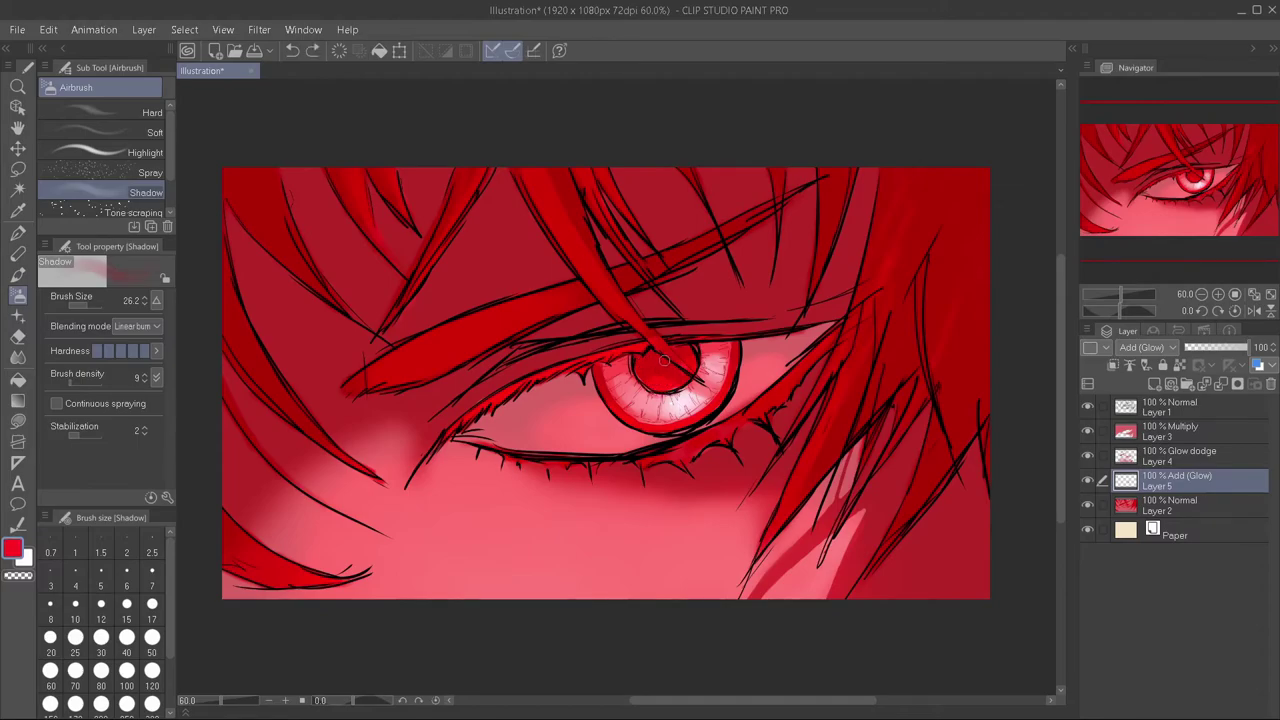
left_click(672, 360, "ctrl+shift")
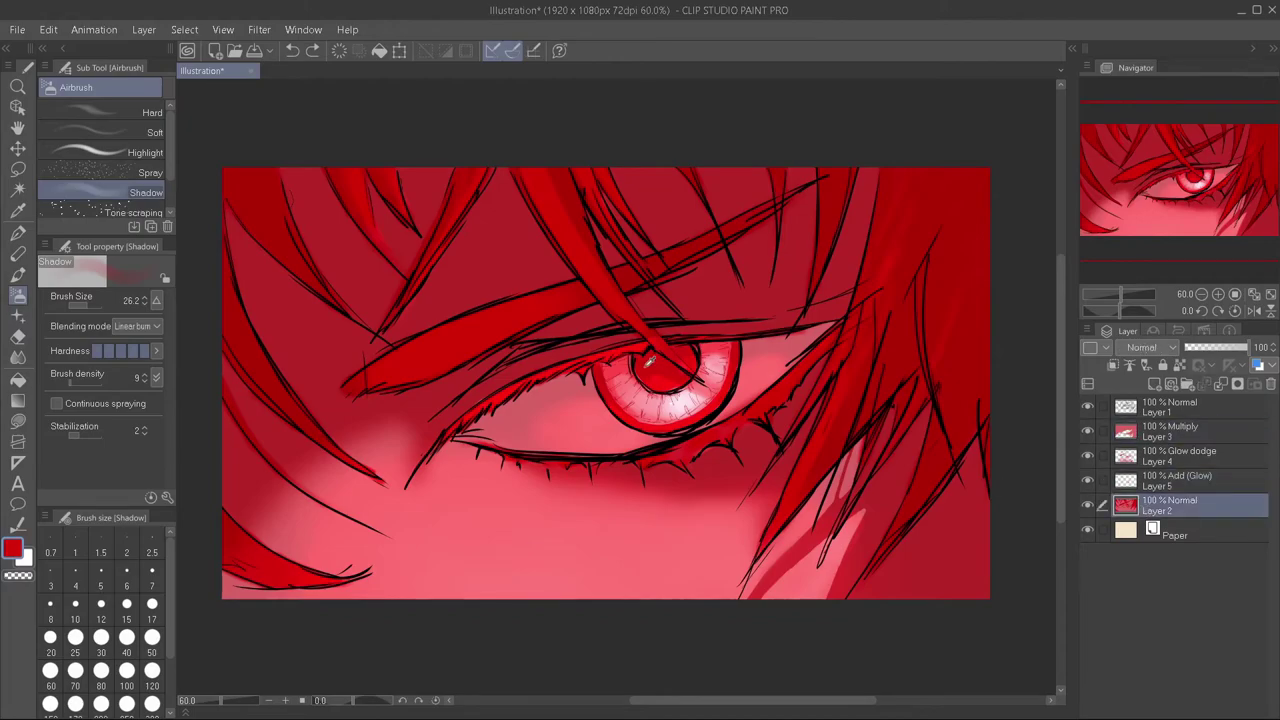
- On Multiply Layer 3, deepen the shadow along the lower and upper eyelids
left_click(672, 356, "ctrl+shift")
left_click(650, 357, "ctrl+shift")
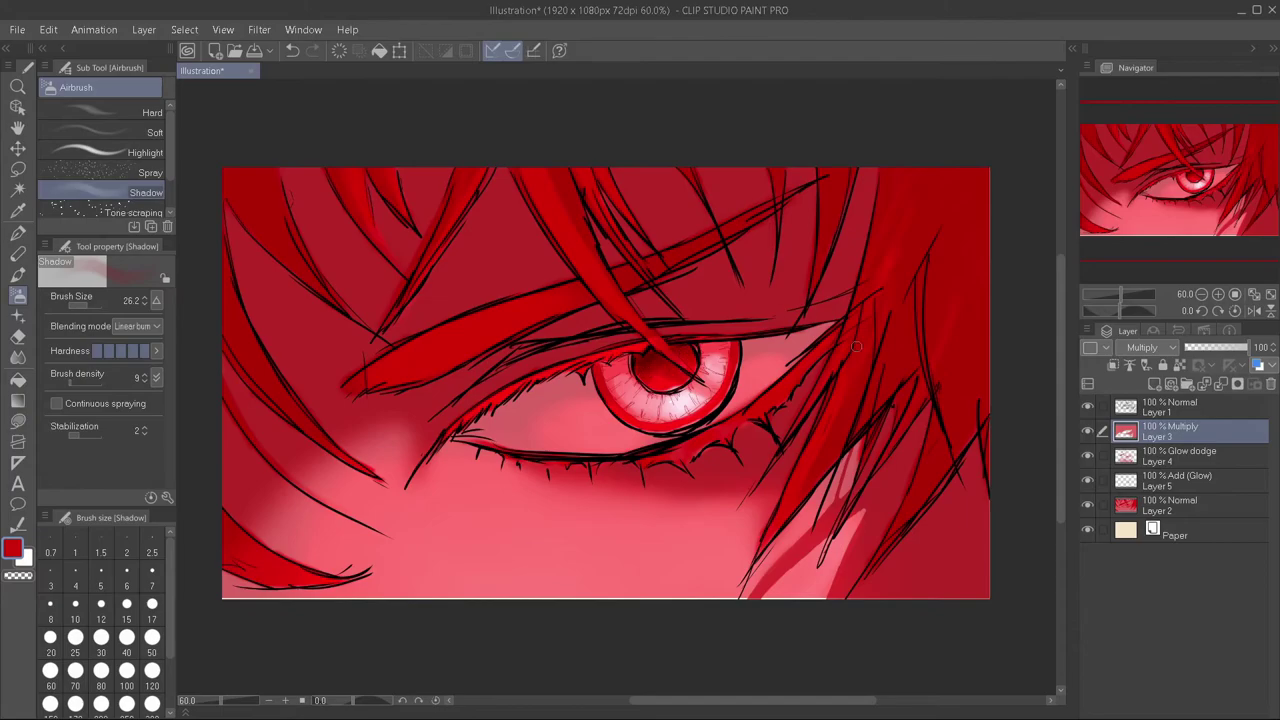
left_click(535, 405, "alt")
left_click_drag(487, 412, 588, 365)
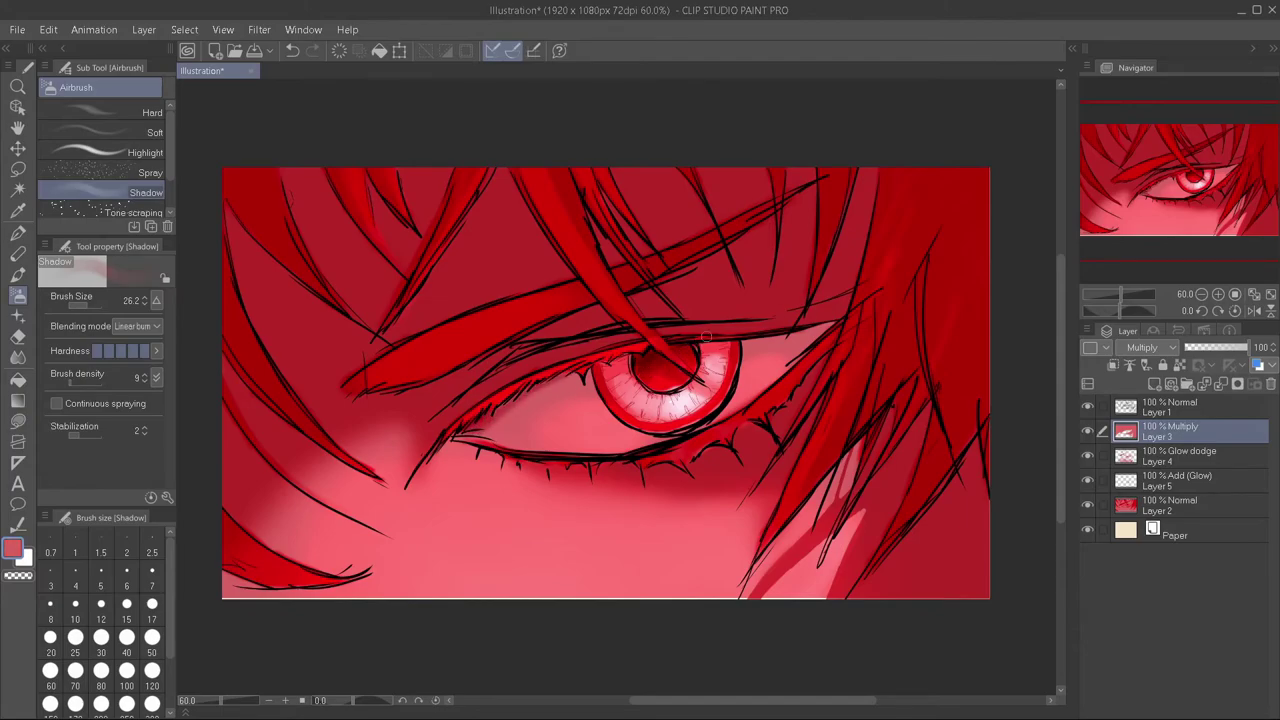
left_click_drag(620, 360, 830, 326)
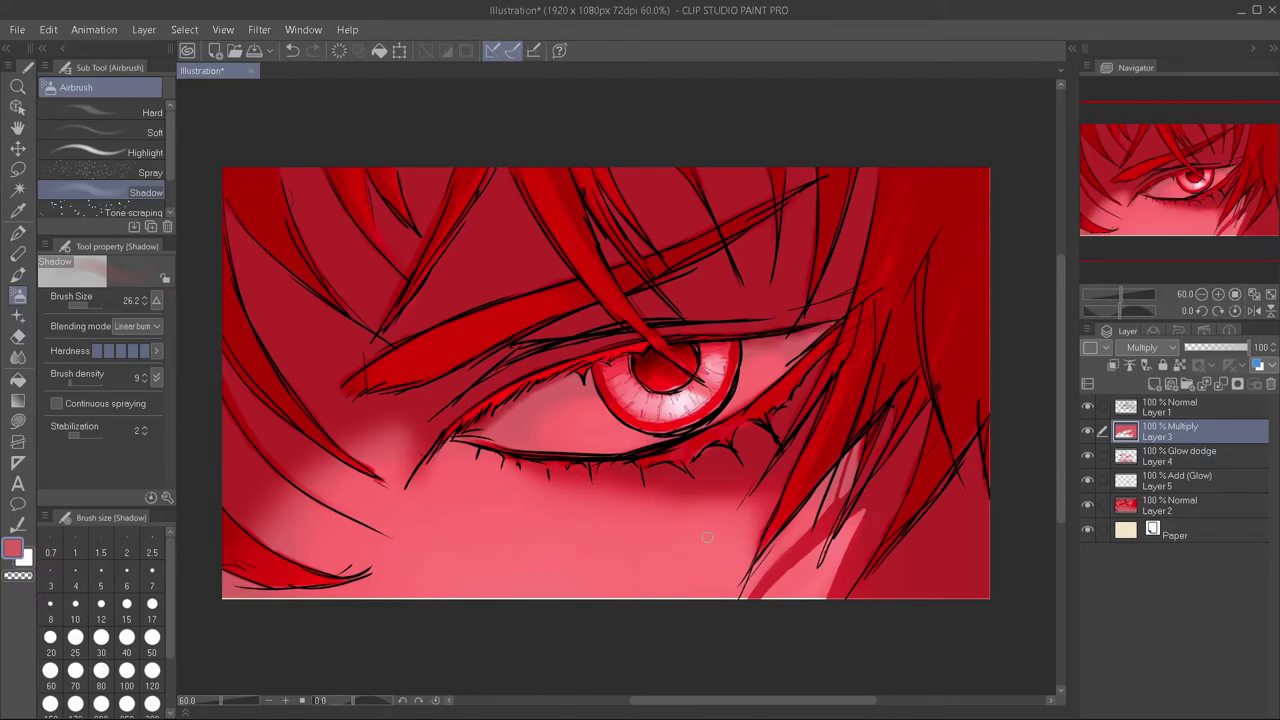
key("ctrl+z")
key("ctrl+z")
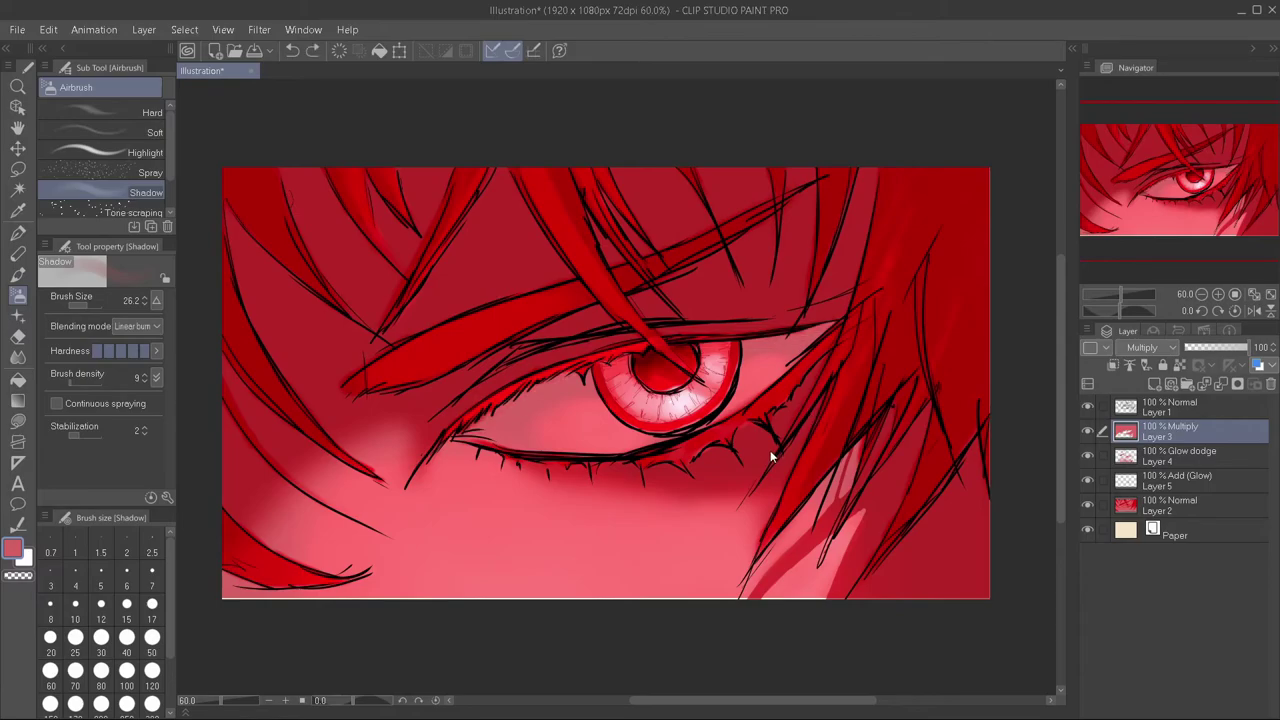
key("ctrl+y")
key("ctrl+y")
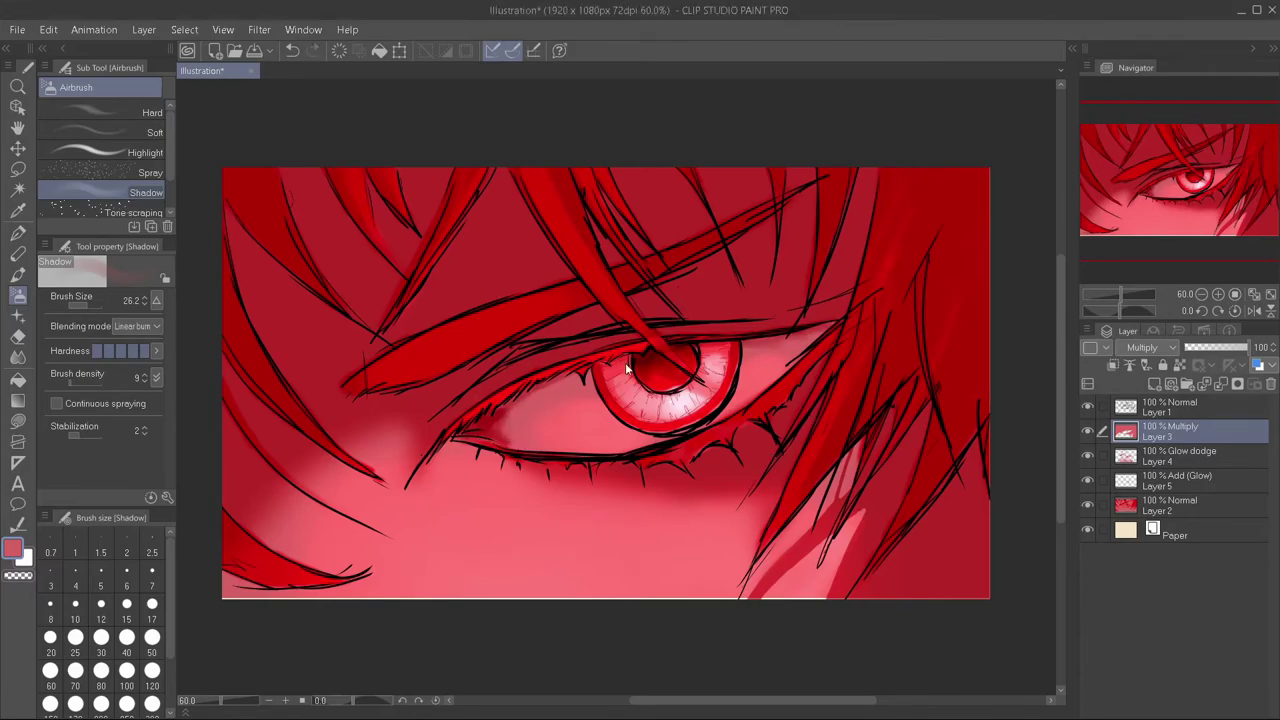
- Darken the inner eye corner and the upper-left hair, then sample the eye-white pink
mouse_move(519, 444)
left_mouse_down()
mouse_move(545, 402)
mouse_move(512, 430)
mouse_move(550, 405)
left_mouse_up()
mouse_move(790, 345)
left_mouse_down()
mouse_move(669, 292)
mouse_move(853, 327)
mouse_move(958, 265)
left_mouse_up()
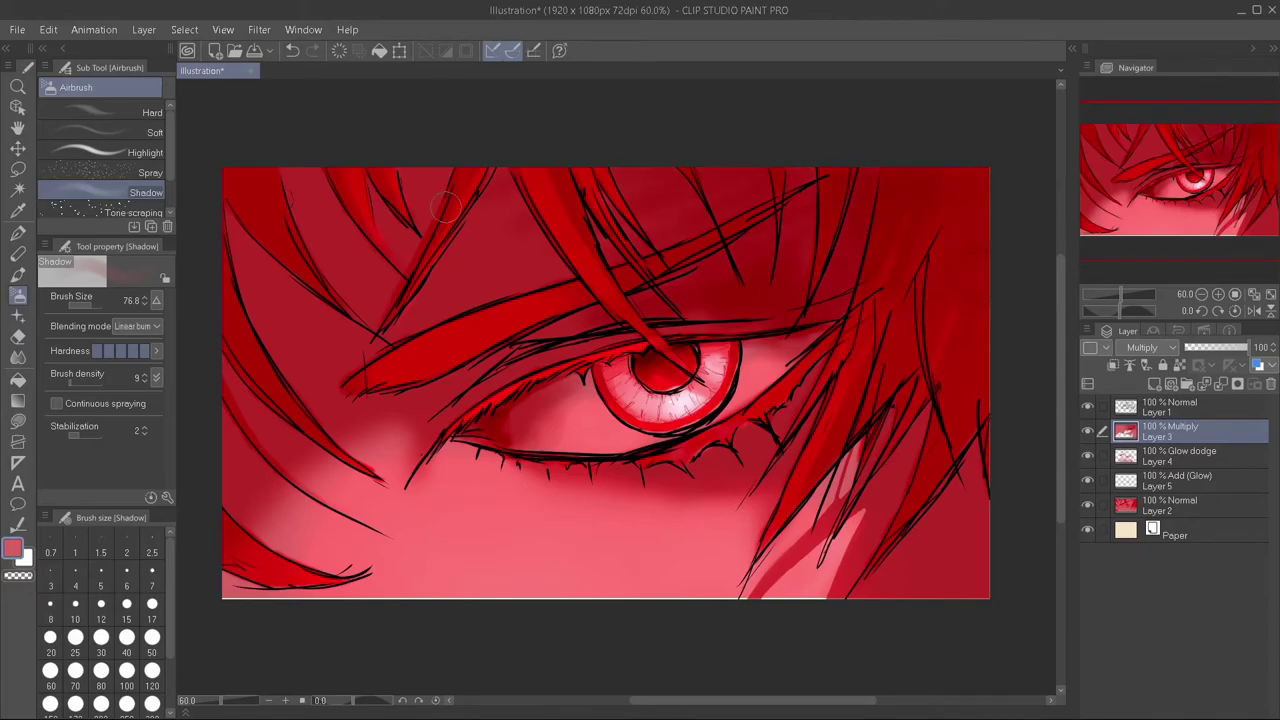
mouse_move(235, 215)
left_mouse_down()
mouse_move(233, 238)
mouse_move(653, 538)
left_mouse_up()
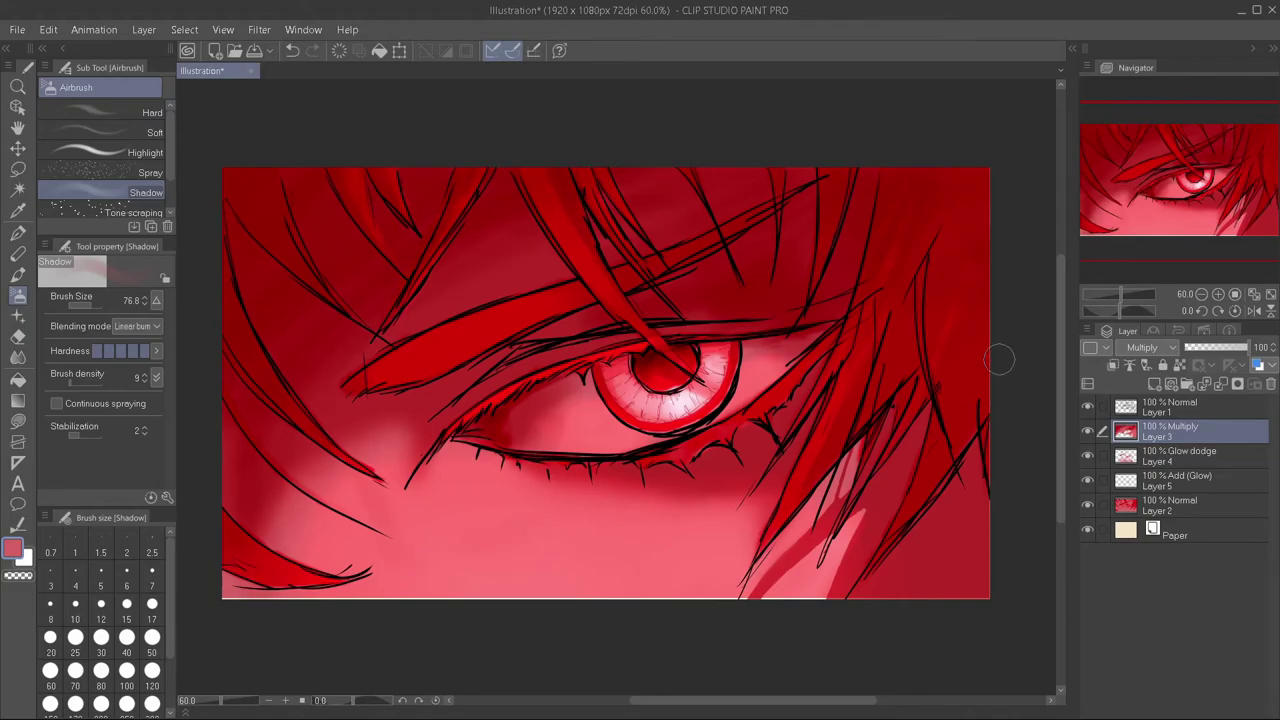
left_click(686, 397, "alt")
left_click(1165, 505)
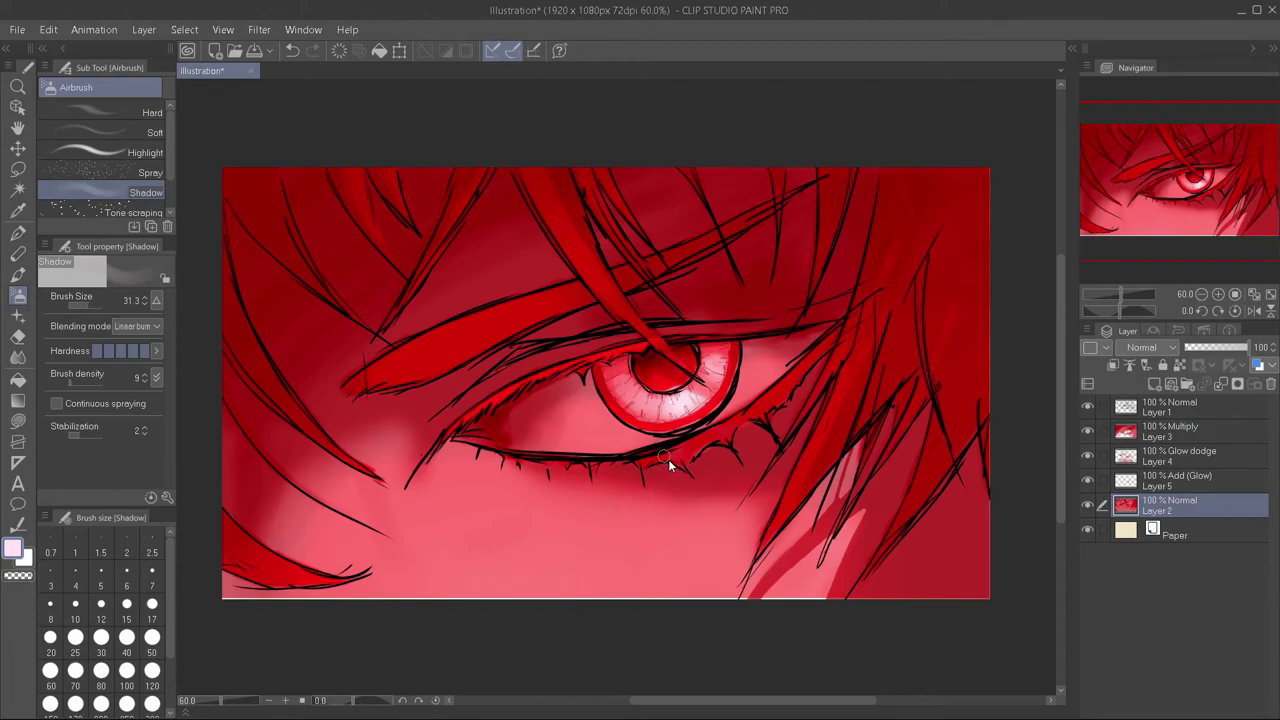
- Add Layer 6 and paint pale pink light near the eye corner and the right hair strand
left_click(1165, 430)
left_click(1113, 365)
mouse_move(660, 455)
left_mouse_down()
mouse_move(725, 432)
mouse_move(605, 470)
left_mouse_up()
key("ctrl+z")
key("ctrl+z")
mouse_move(720, 432)
left_mouse_down()
mouse_move(699, 446)
mouse_move(750, 415)
mouse_move(635, 466)
left_mouse_up()
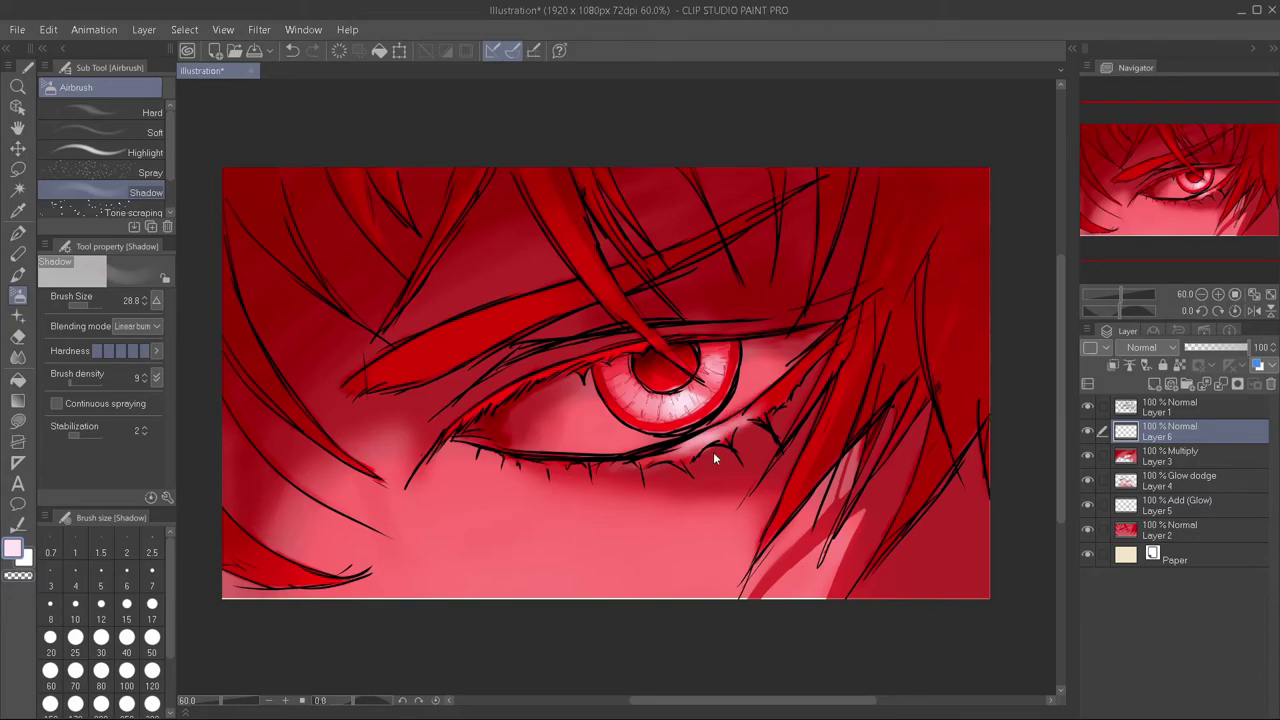
mouse_move(790, 484)
left_mouse_down()
mouse_move(808, 449)
mouse_move(775, 530)
left_mouse_up()
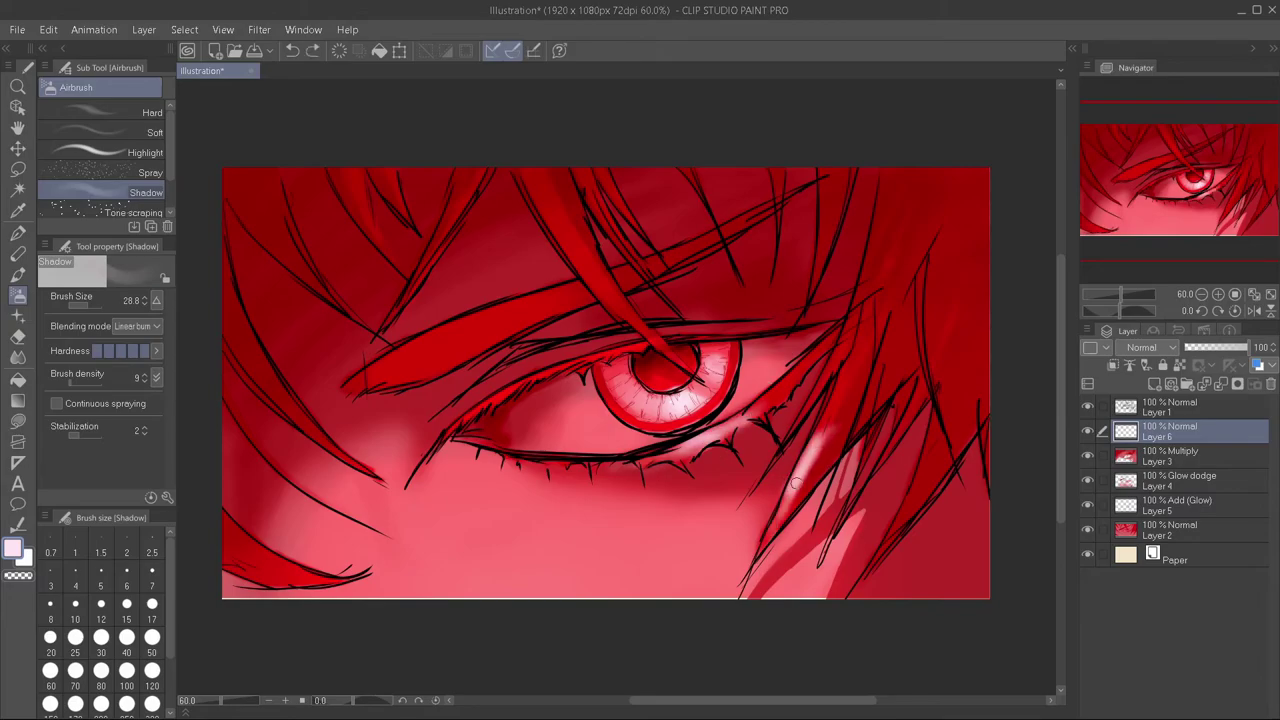
left_click_drag(800, 480, 883, 312)
mouse_move(826, 452)
left_mouse_down()
mouse_move(786, 510)
mouse_move(820, 384)
left_mouse_up()
key("ctrl+z")
- Highlight the right-side strands, the diagonal strand over the eye, and the strands near the top
key("bracketleft")
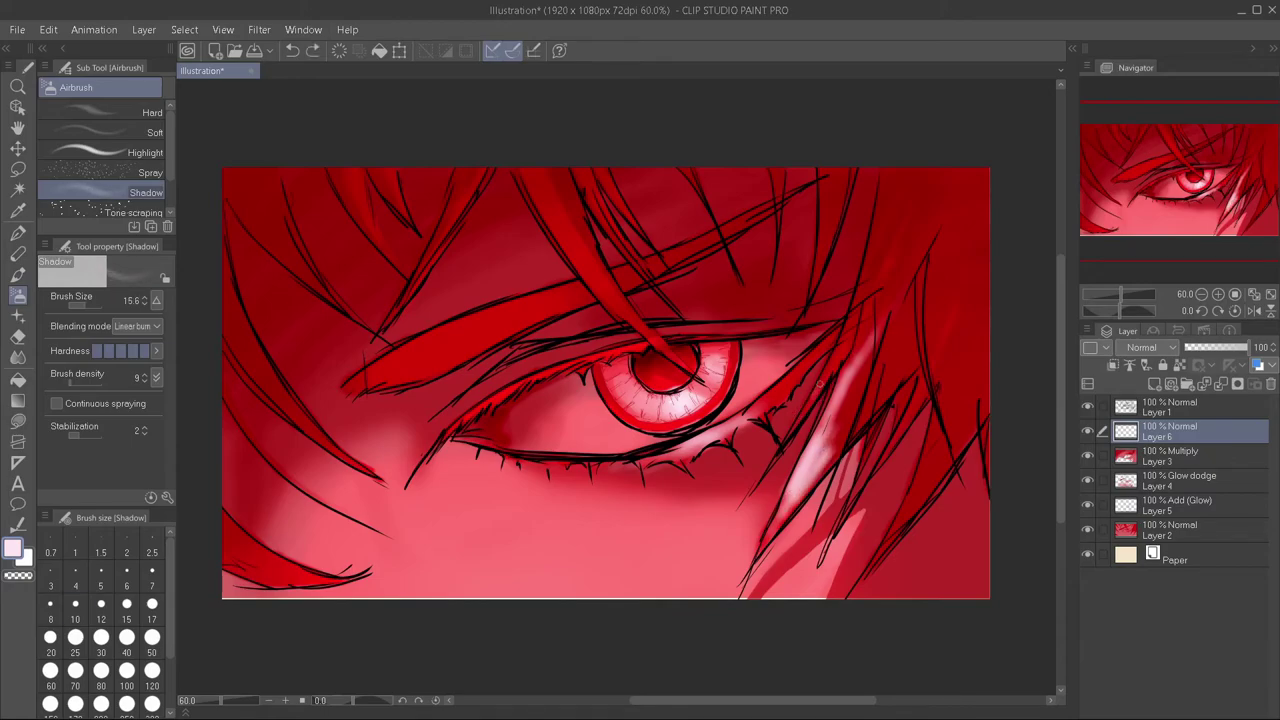
mouse_move(892, 446)
left_mouse_down()
mouse_move(880, 458)
mouse_move(905, 515)
mouse_move(955, 395)
mouse_move(915, 495)
left_mouse_up()
key("bracketright")
mouse_move(950, 425)
left_mouse_down()
mouse_move(927, 492)
mouse_move(989, 329)
left_mouse_up()
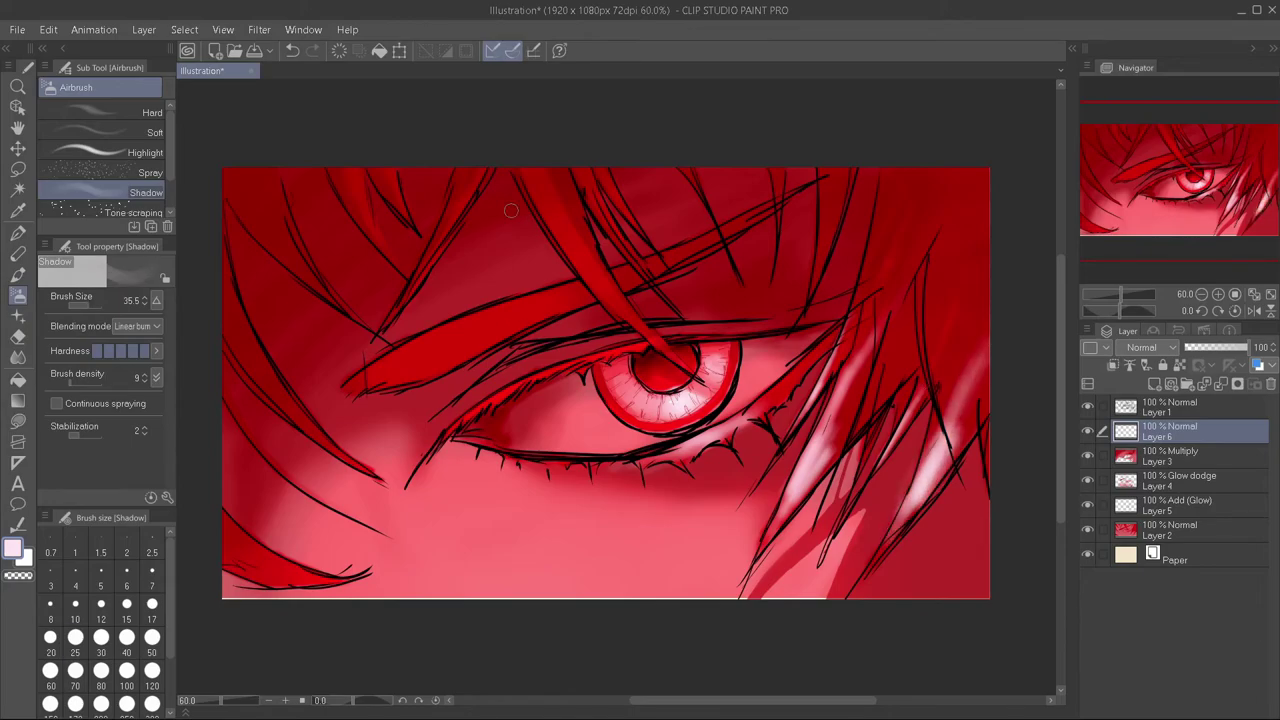
left_click_drag(511, 211, 600, 292)
mouse_move(520, 172)
left_mouse_down()
mouse_move(645, 332)
mouse_move(597, 213)
mouse_move(622, 248)
left_mouse_up()
left_click_drag(453, 210, 486, 164)
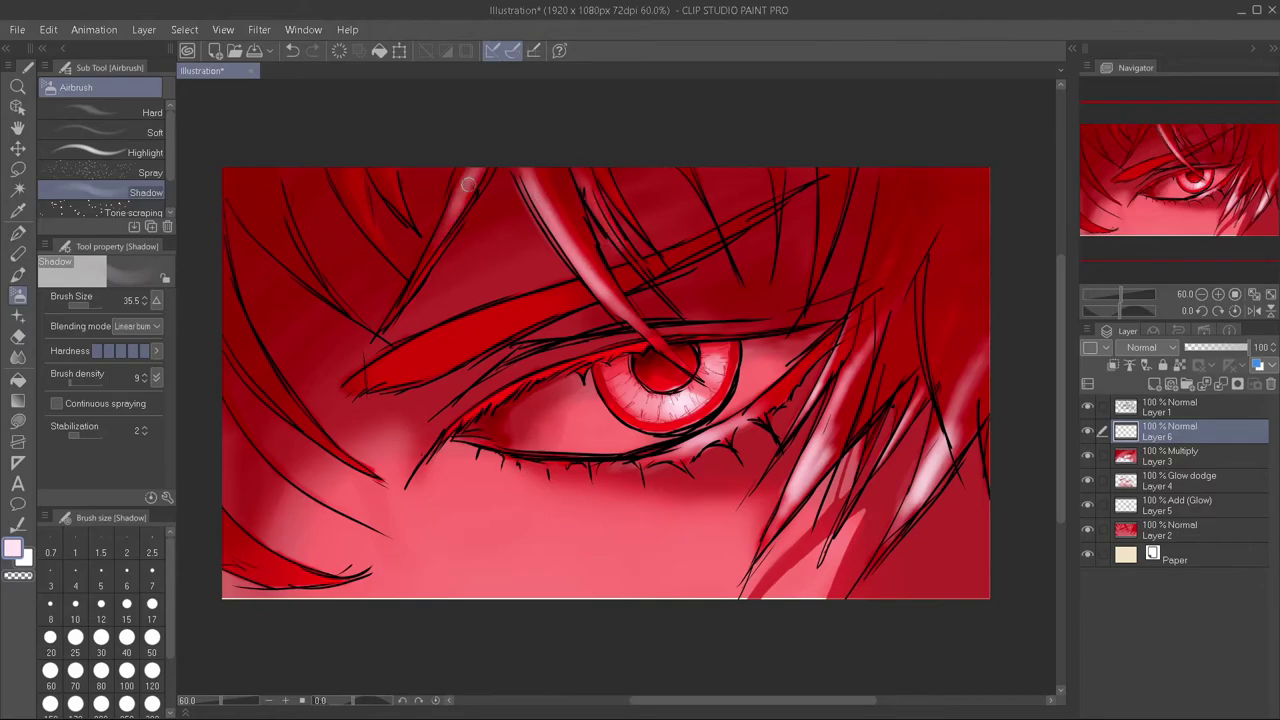
left_click_drag(578, 160, 614, 200)
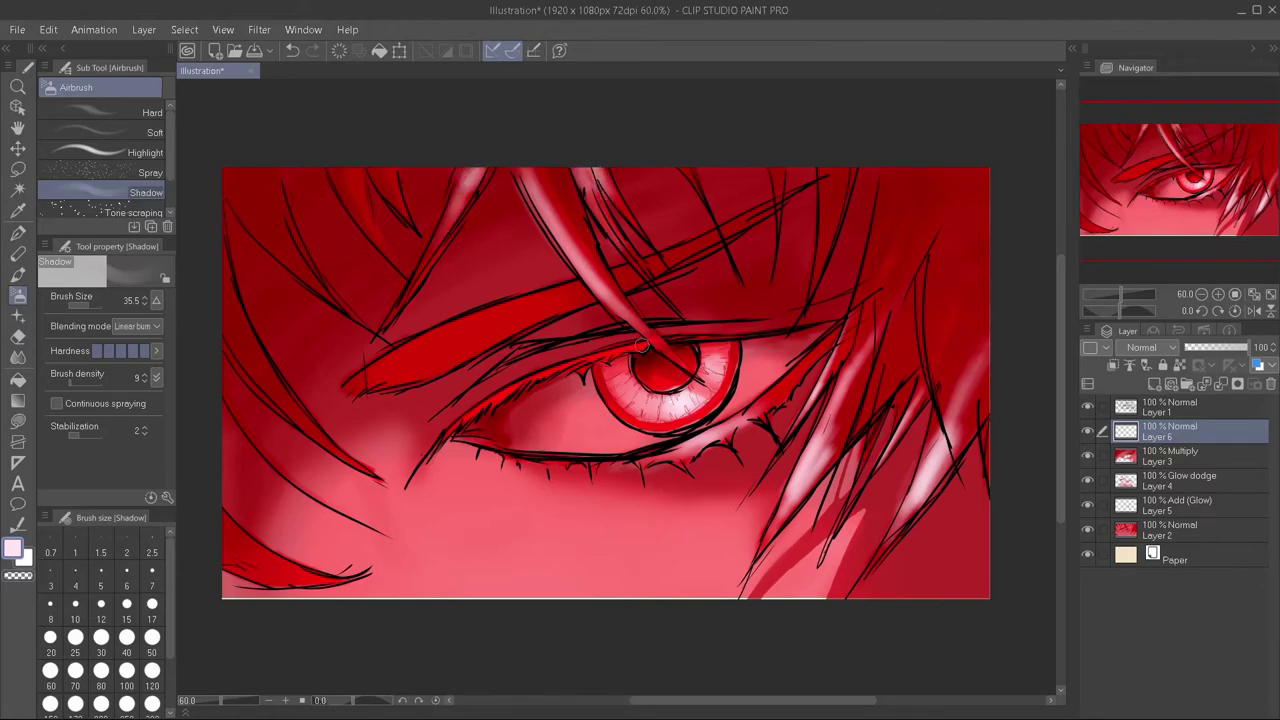
left_click_drag(440, 365, 460, 330)
left_click_drag(360, 385, 520, 310)
key("j")
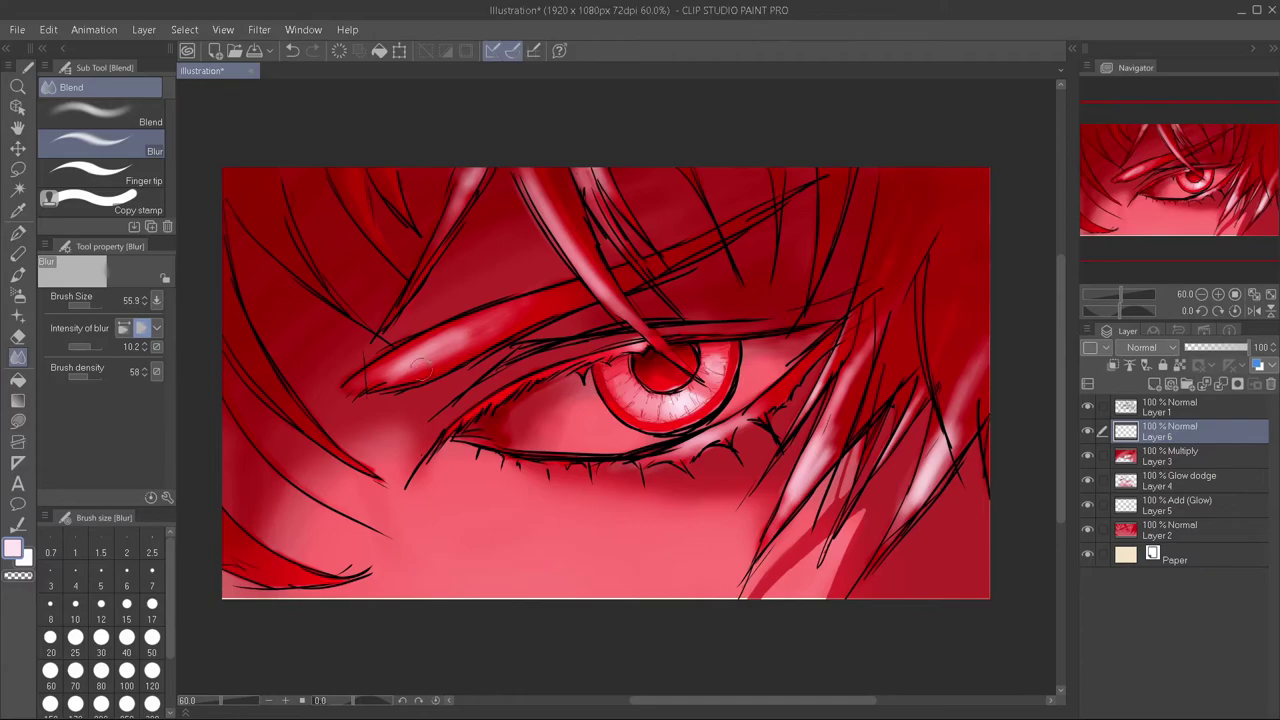
- Blur the hair strand above the eye and the strands to its right with a size-56 blur brush
left_click_drag(430, 352, 503, 326)
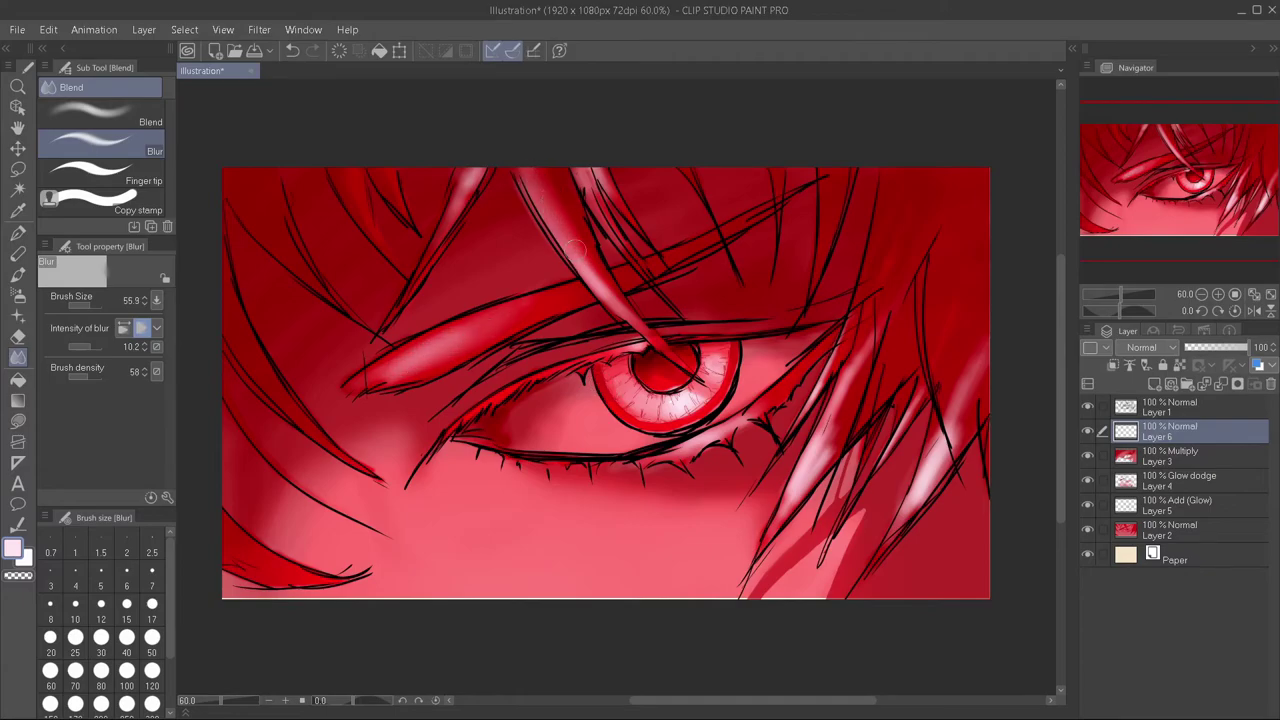
left_click_drag(559, 221, 602, 295)
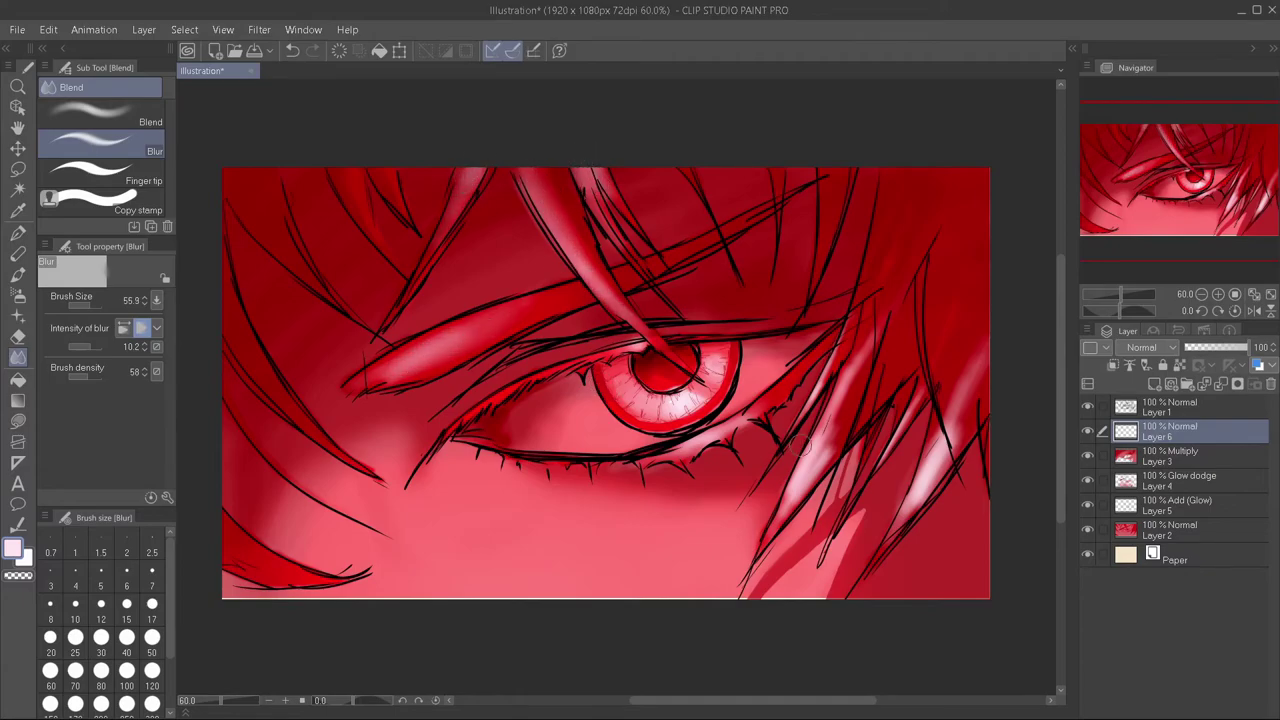
mouse_move(790, 520)
left_mouse_down()
mouse_move(848, 338)
mouse_move(890, 535)
left_mouse_up()
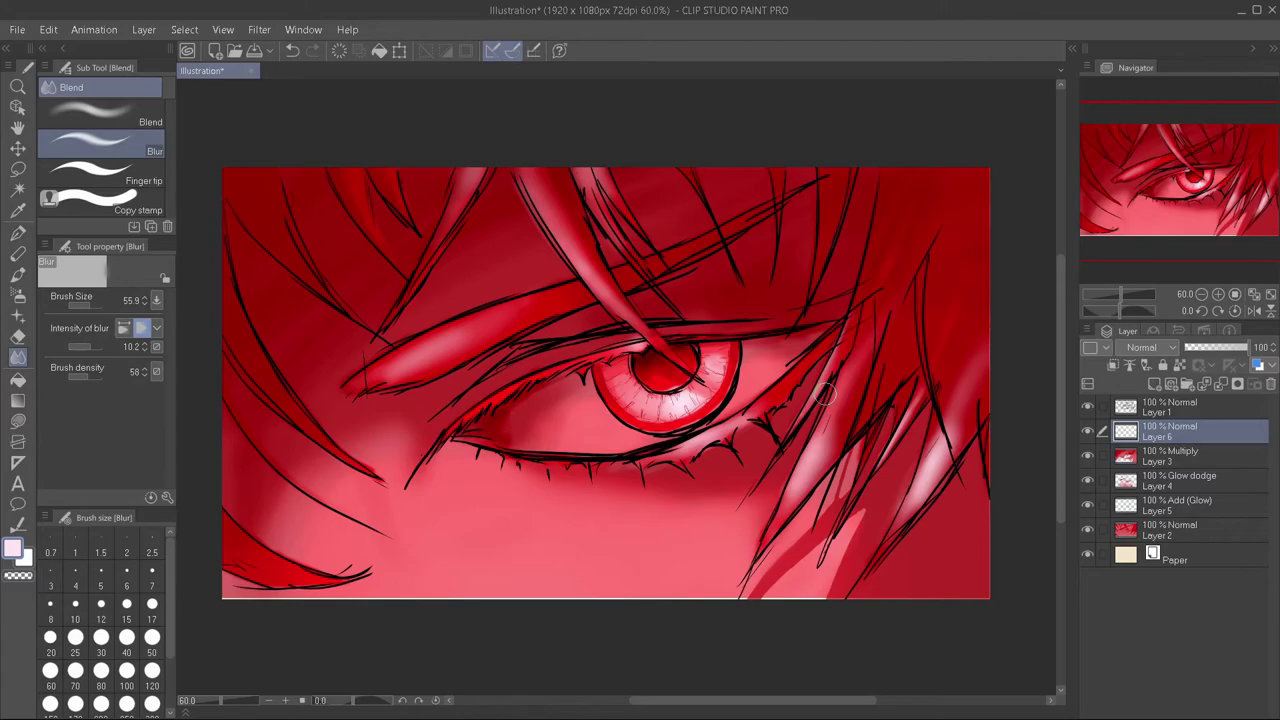
- Paint a pale highlight along the left hair strand using the iris pink and an enlarged Smooth watercolor brush
left_click(646, 396, "alt")
left_click(18, 275)
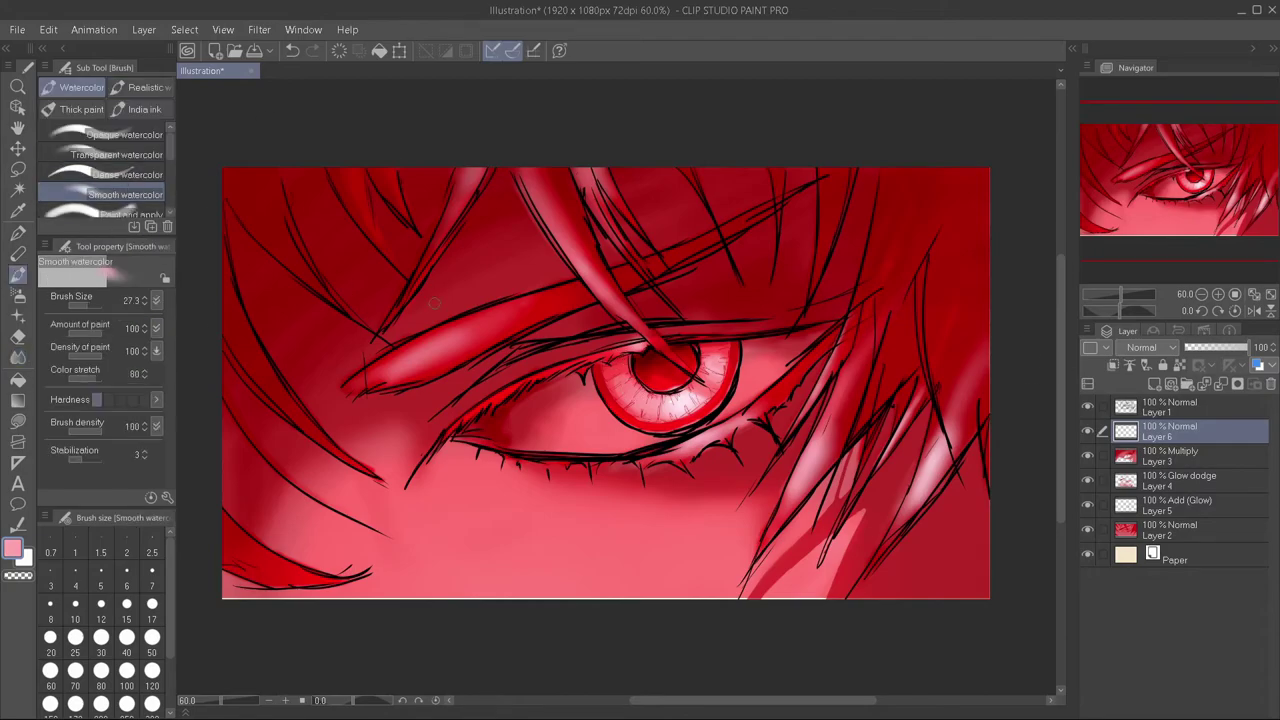
key("bracketright")
key("bracketright")
left_click_drag(406, 372, 680, 254)
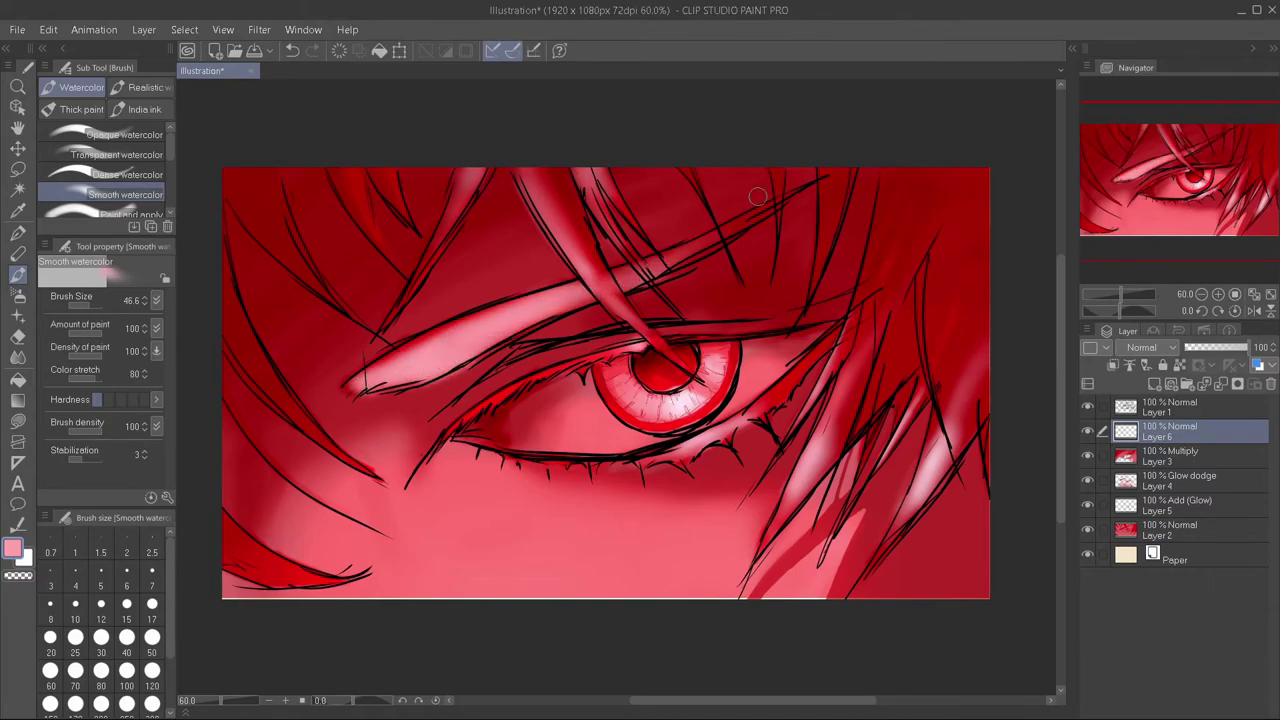
- On Multiply Layer 3, deepen the right-side and corner hair shadows in dark red watercolour
left_click(1172, 450)
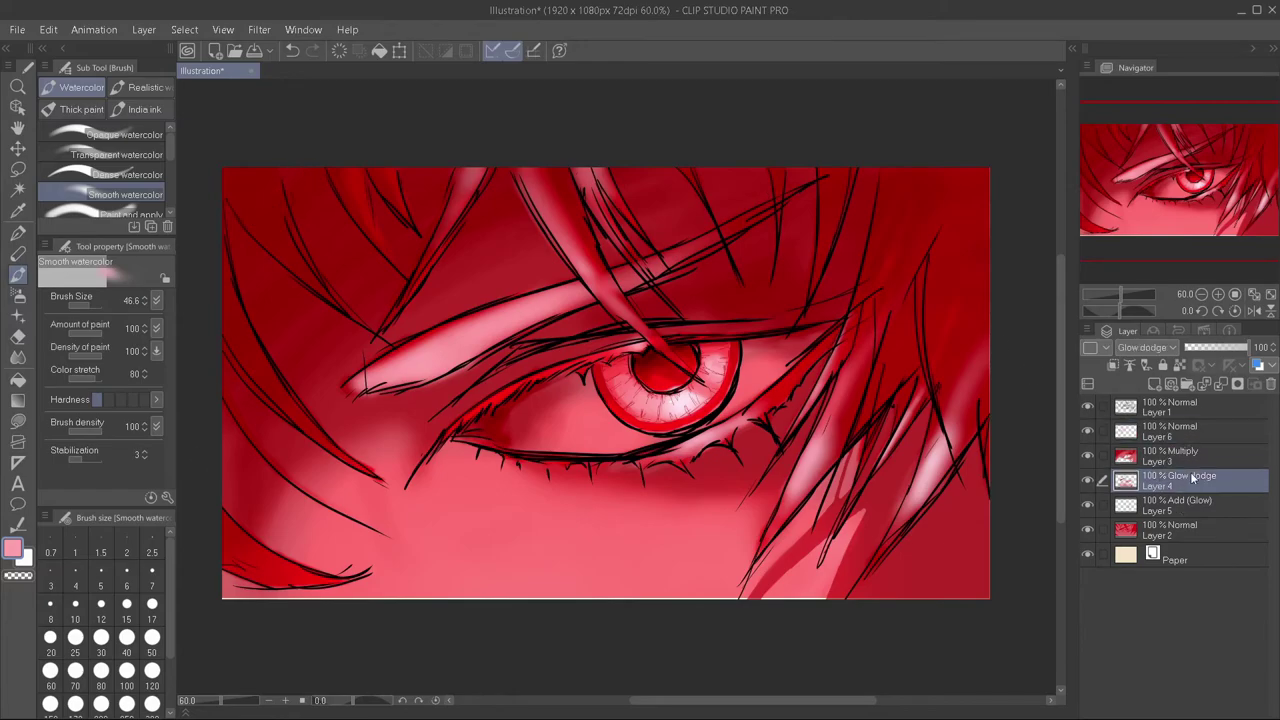
left_click(786, 260, "alt")
left_click_drag(943, 180, 890, 266)
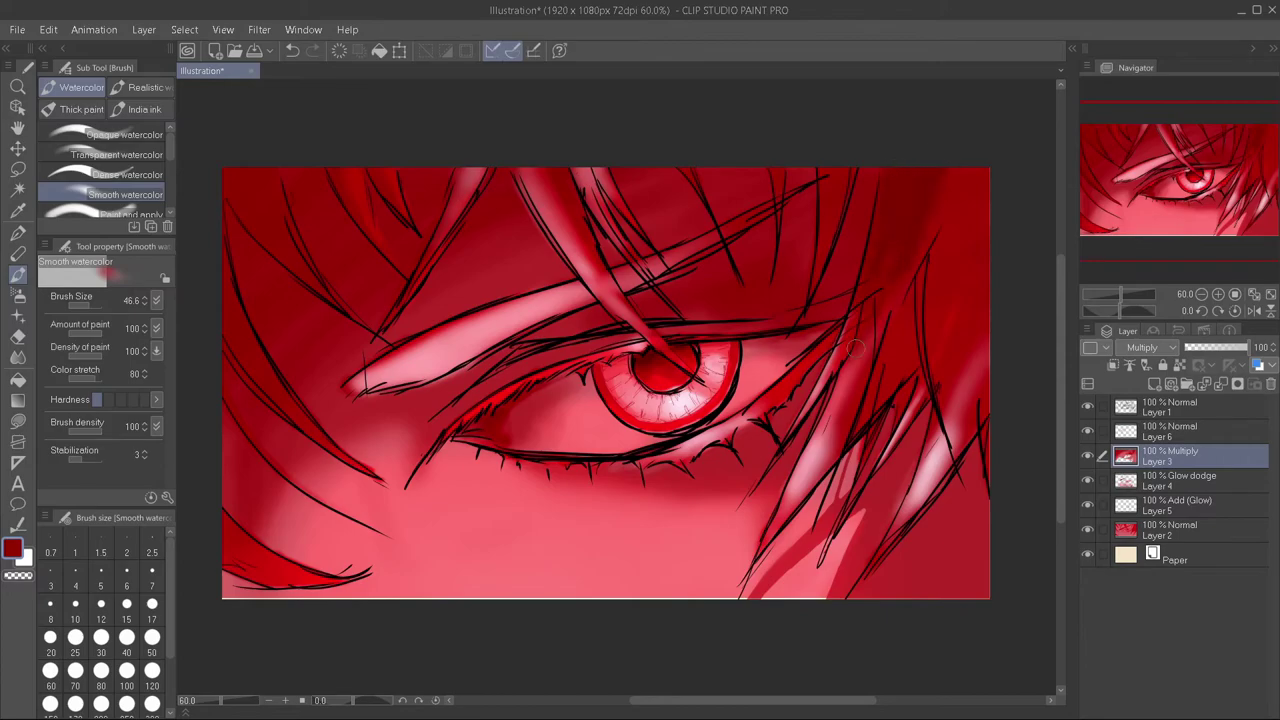
left_click_drag(950, 212, 902, 352)
mouse_move(926, 268)
left_mouse_down()
mouse_move(868, 422)
mouse_move(942, 405)
left_mouse_up()
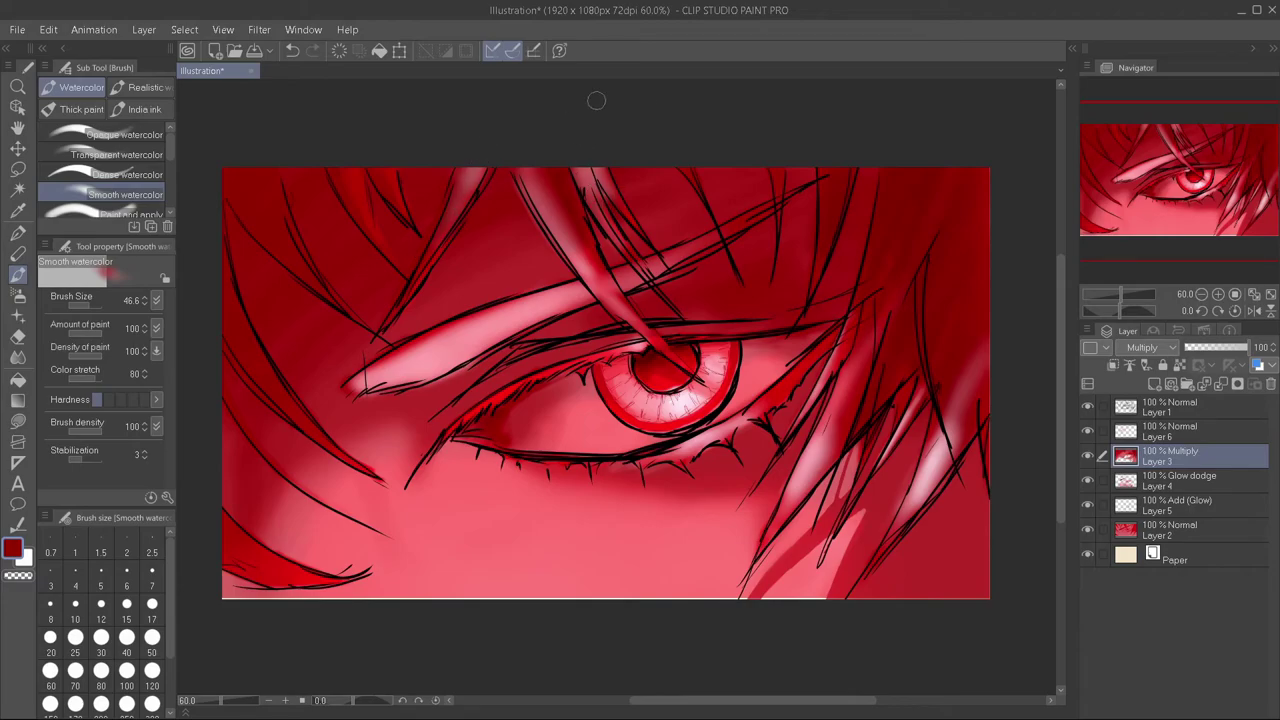
key("bracketleft")
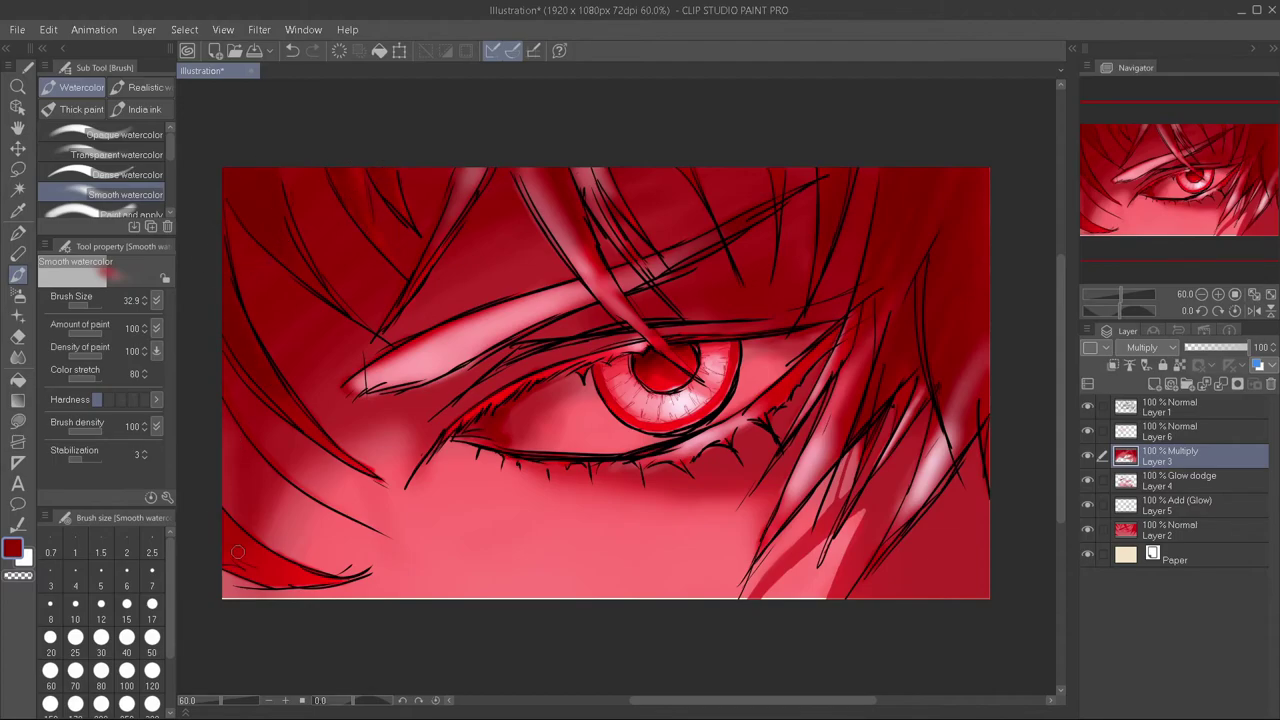
left_click_drag(237, 551, 252, 575)
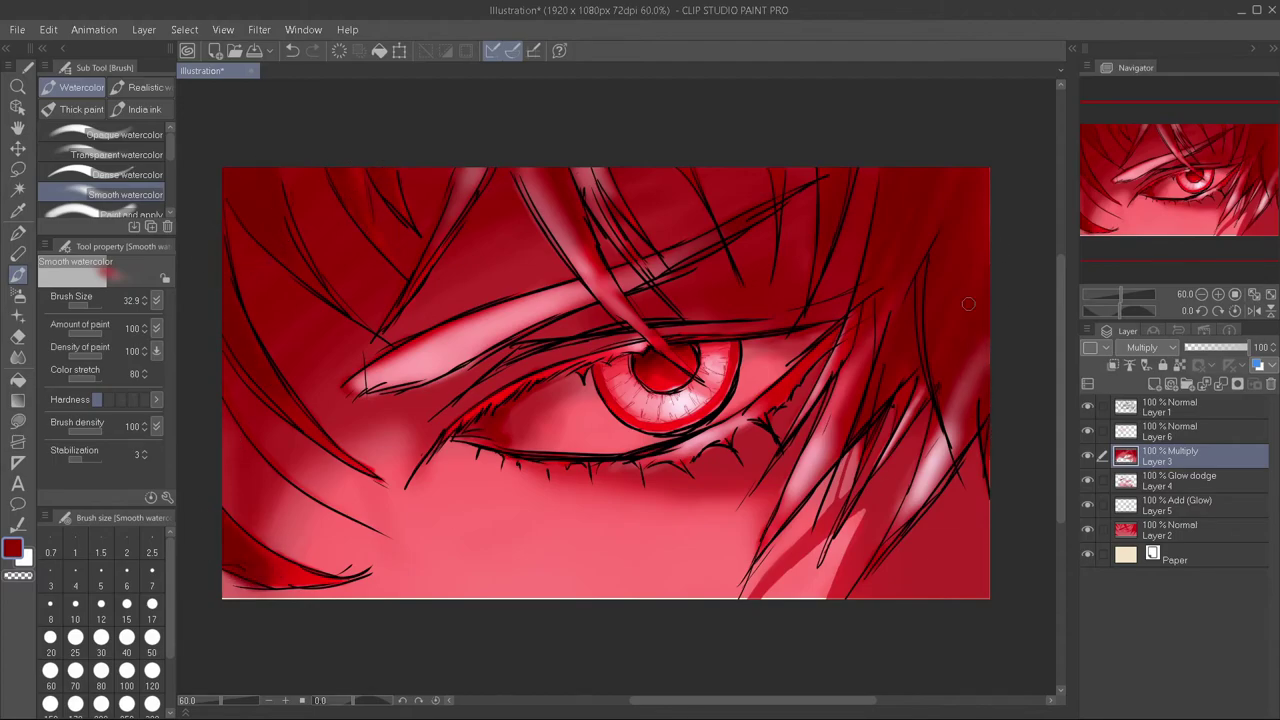
left_click_drag(852, 490, 898, 406)
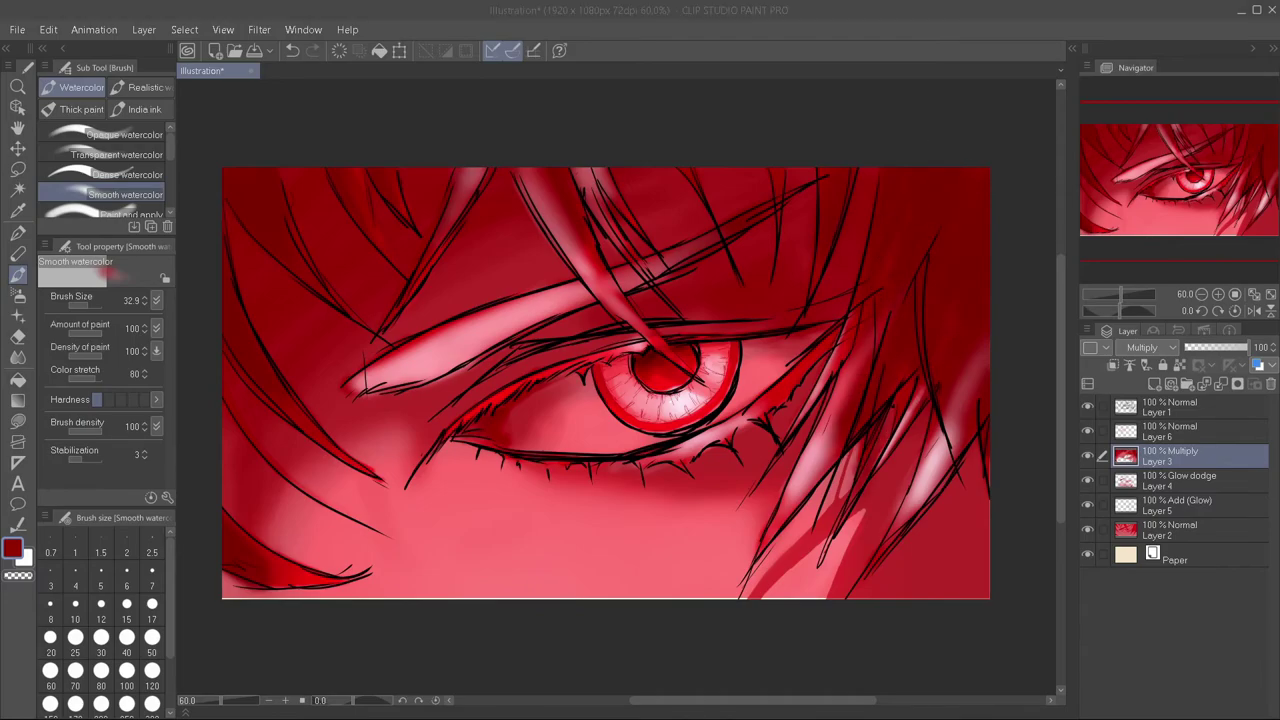
left_click(951, 545)
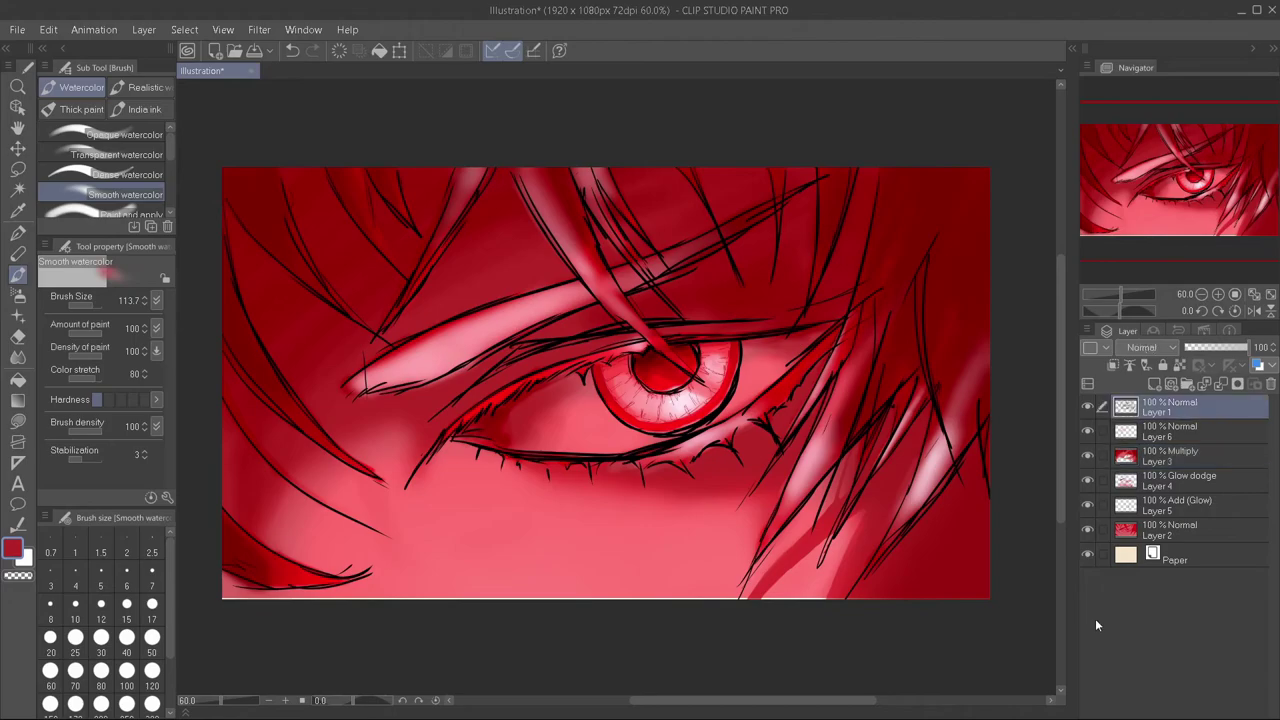
- Merge all layers, including Multiply Layer 3 and Paper, into a single Layer 1
key("ctrl+shift+e")
left_click(1150, 459)
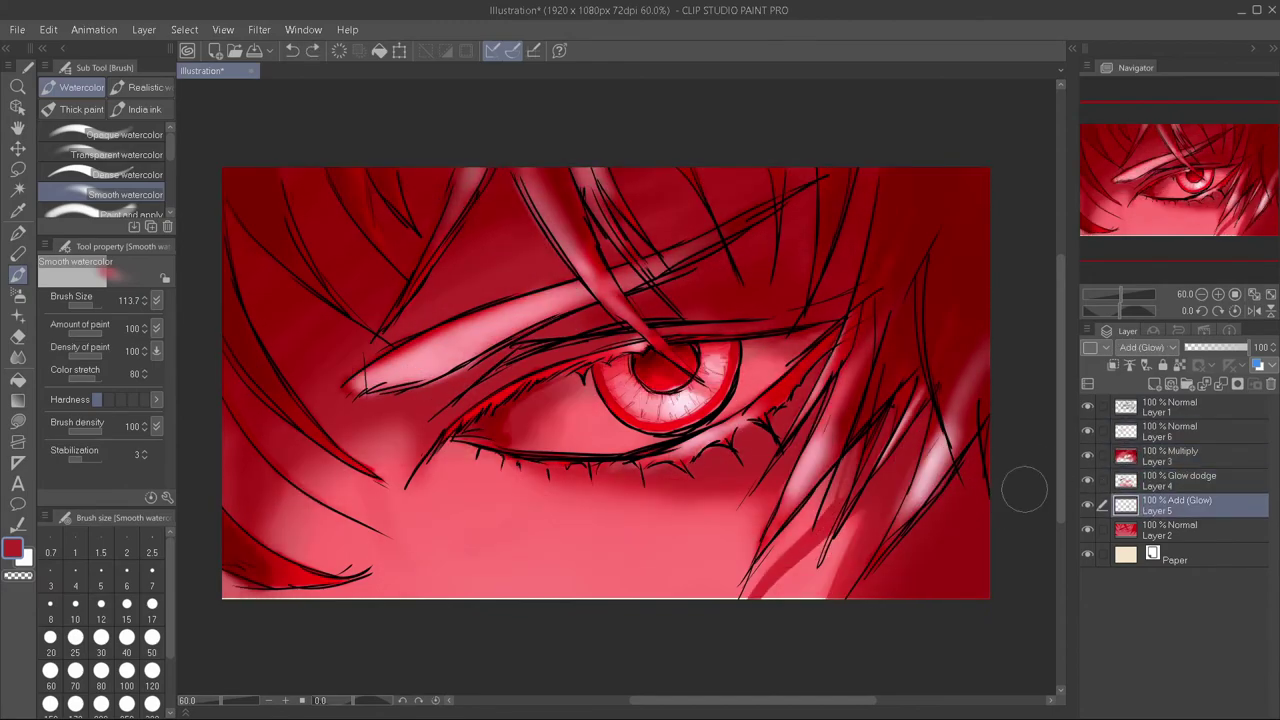
left_click(1178, 557)
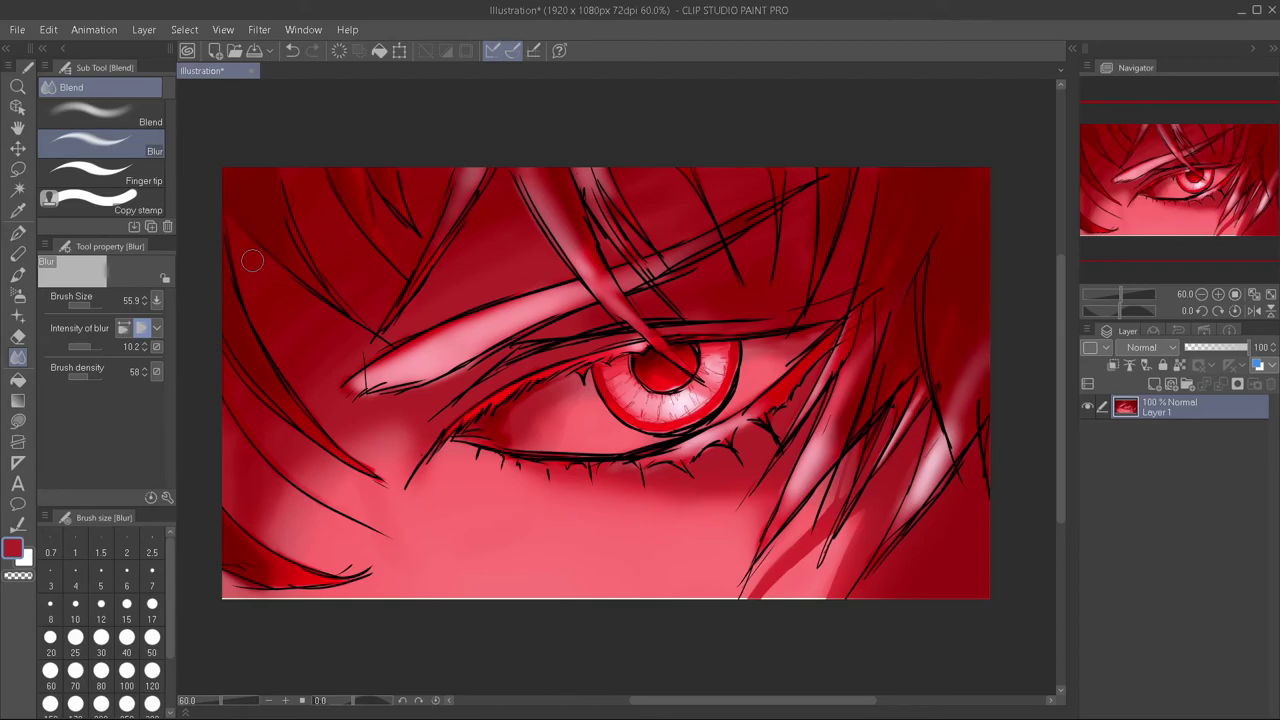
- Blur the lower-right hair strands with a weaker, much larger (about 235) Blur brush
left_click_drag(232, 580, 284, 545)
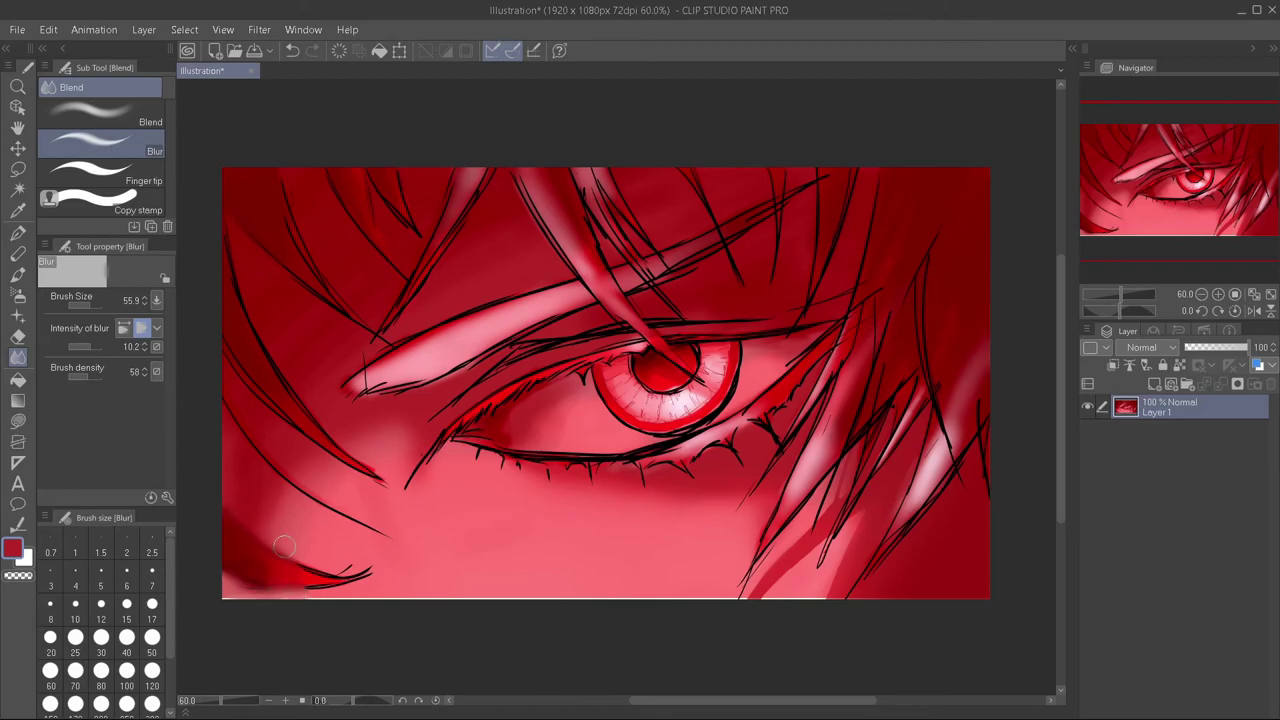
key("ctrl+z")
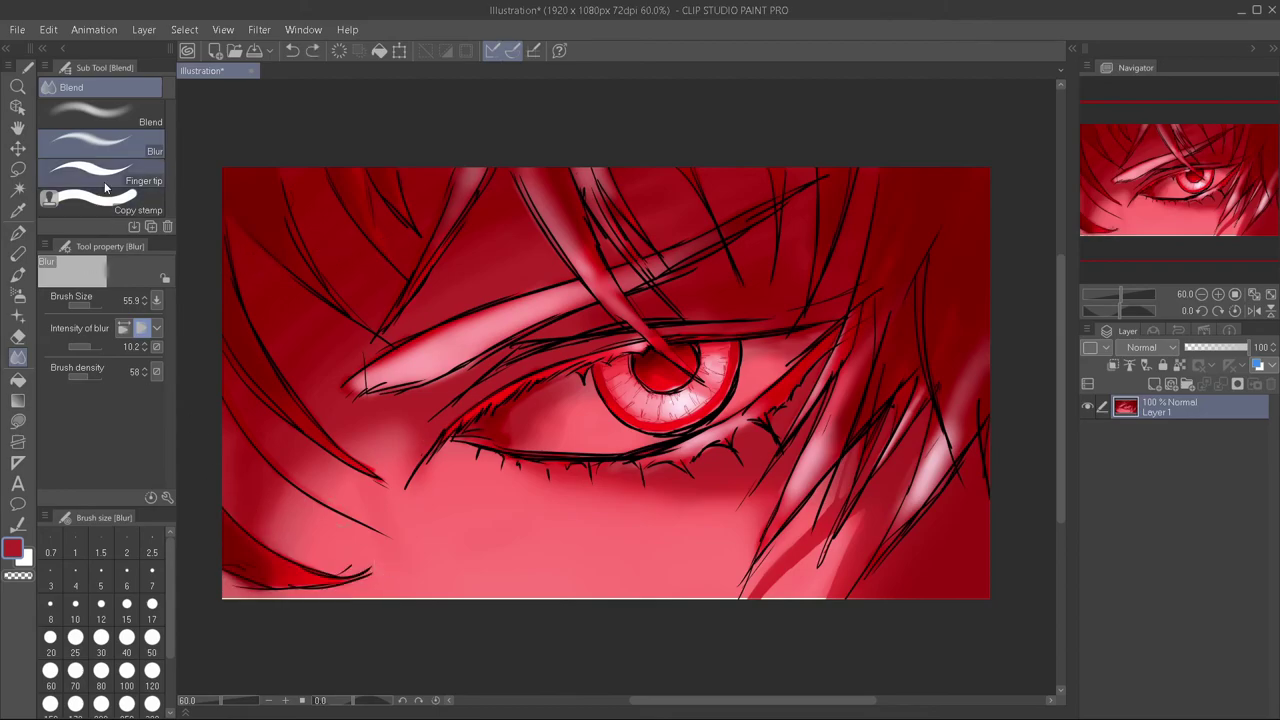
left_click(231, 531)
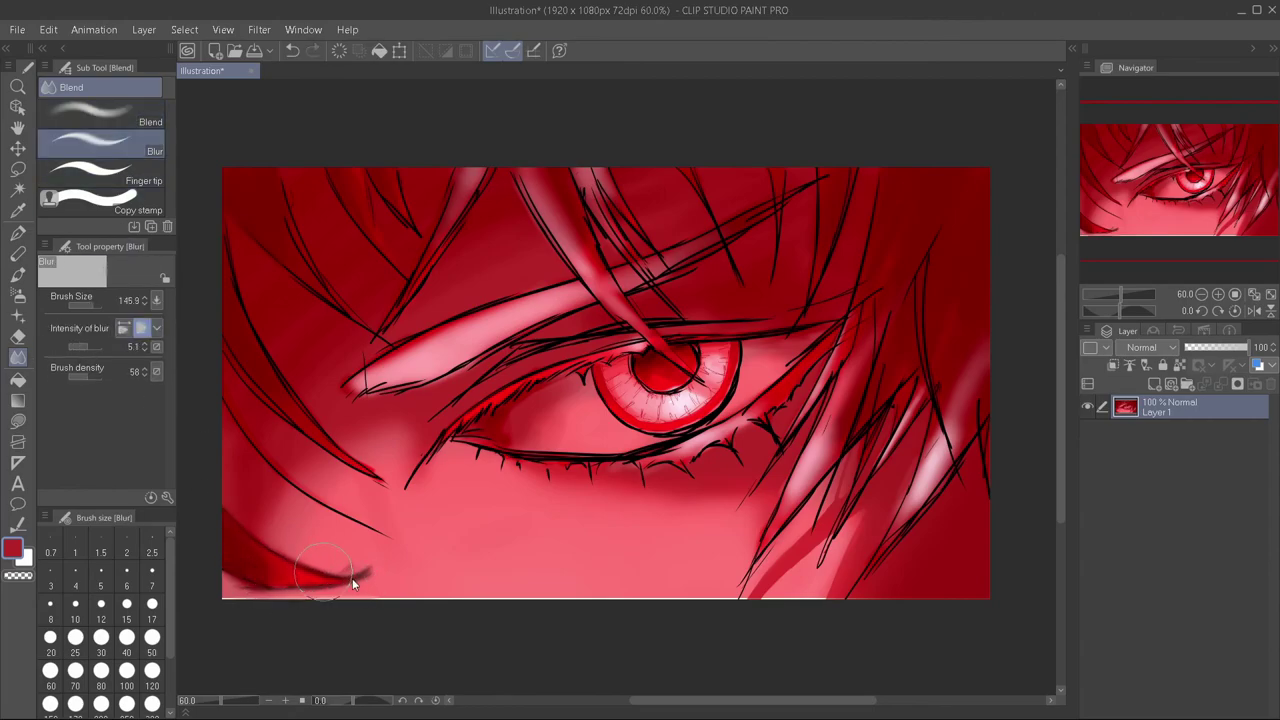
left_click_drag(224, 565, 270, 565)
left_click_drag(790, 598, 850, 470)
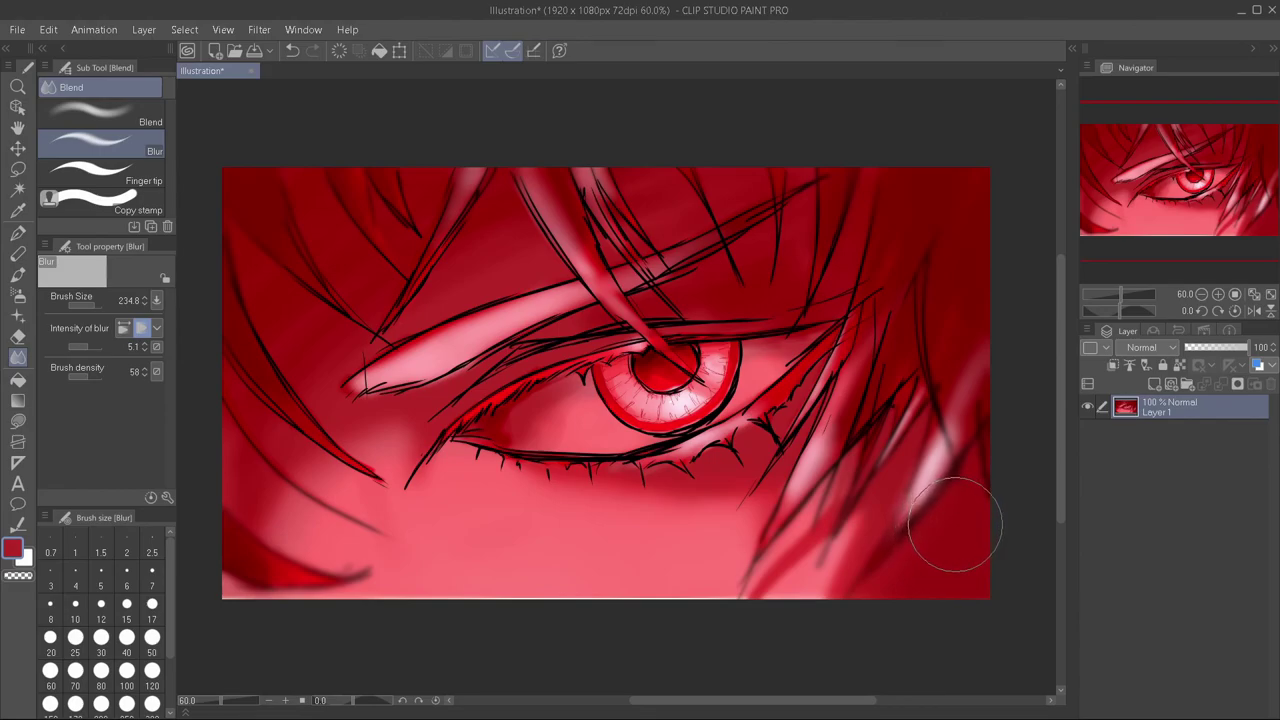
- Write a black 'BL' signature in the bottom-right corner with the Calligraphy pen
left_click(18, 232)
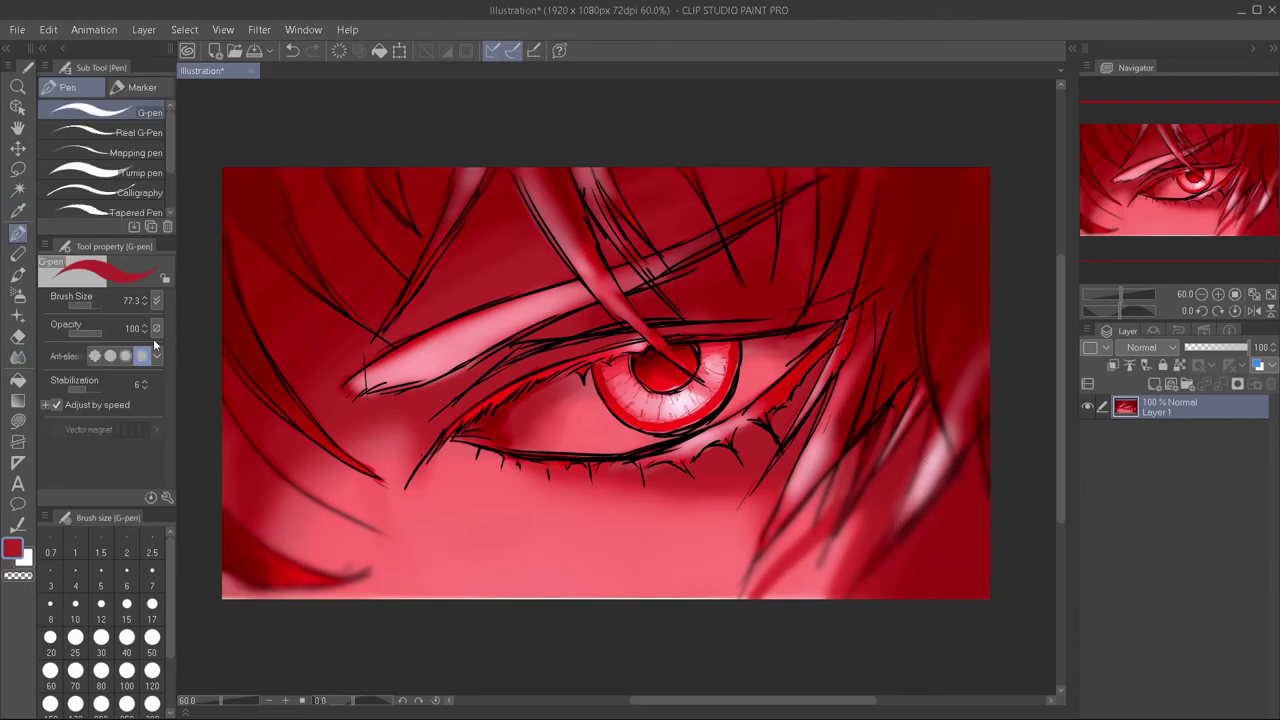
left_click(54, 287)
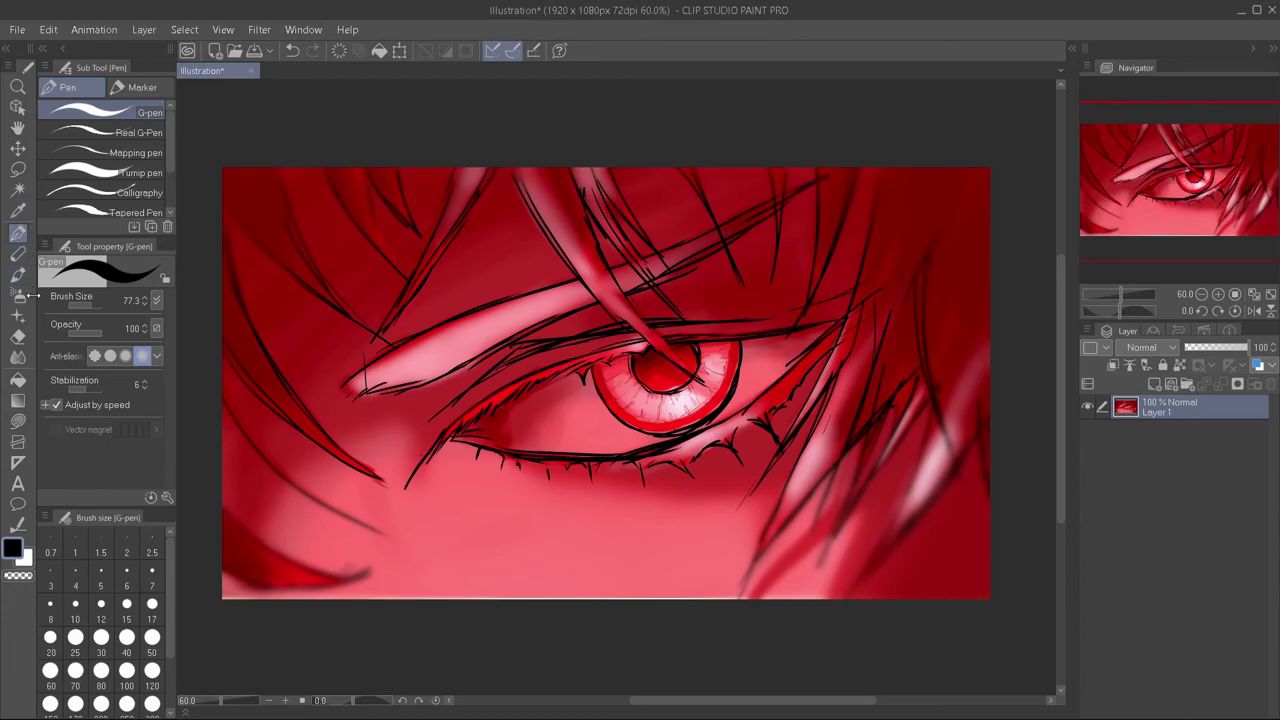
left_click(110, 192)
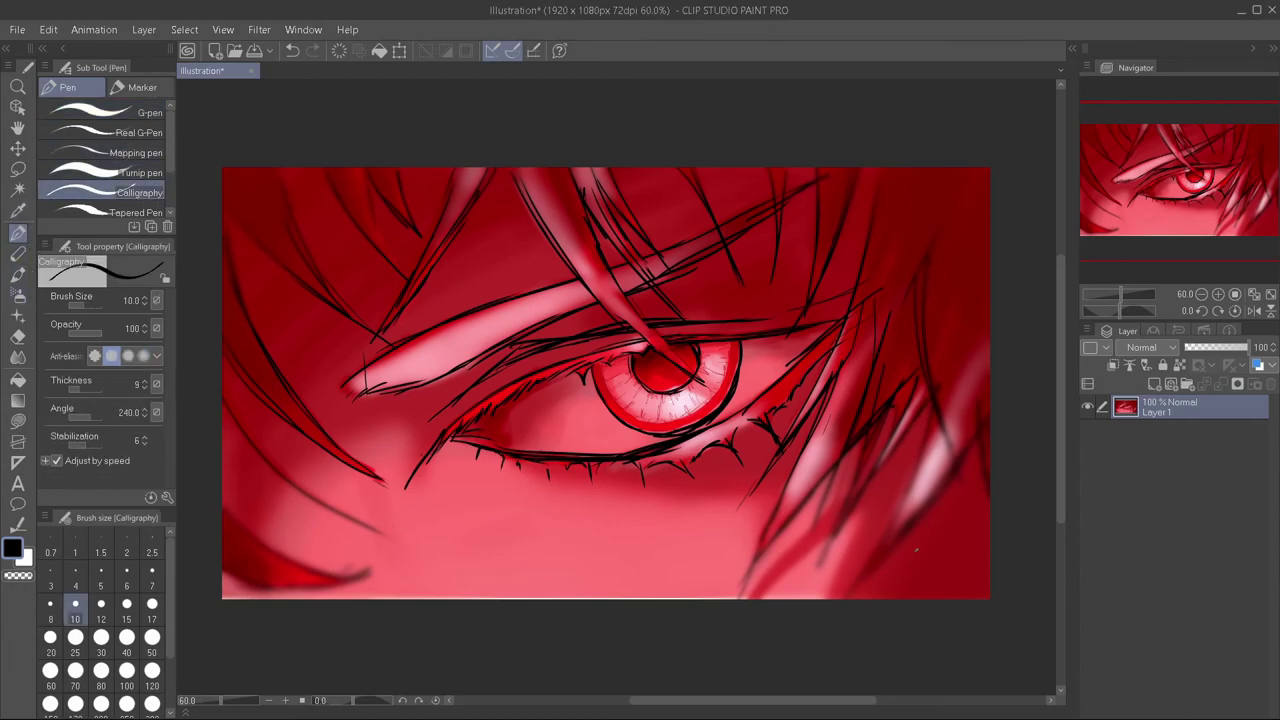
mouse_move(916, 551)
left_mouse_down()
mouse_move(924, 578)
mouse_move(944, 546)
mouse_move(916, 578)
mouse_move(930, 582)
left_mouse_up()
key("ctrl+z")
key("ctrl+z")
key("ctrl+z")
key("ctrl+z")
key("ctrl+z")
key("ctrl+z")
key("ctrl+z")
mouse_move(936, 556)
left_mouse_down()
mouse_move(946, 578)
mouse_move(980, 571)
left_mouse_up()
key("ctrl+z")
key("ctrl+z")
key("ctrl+z")
- Undo the last blend stroke and lower the Blend brush density to 17
left_click(17, 356)
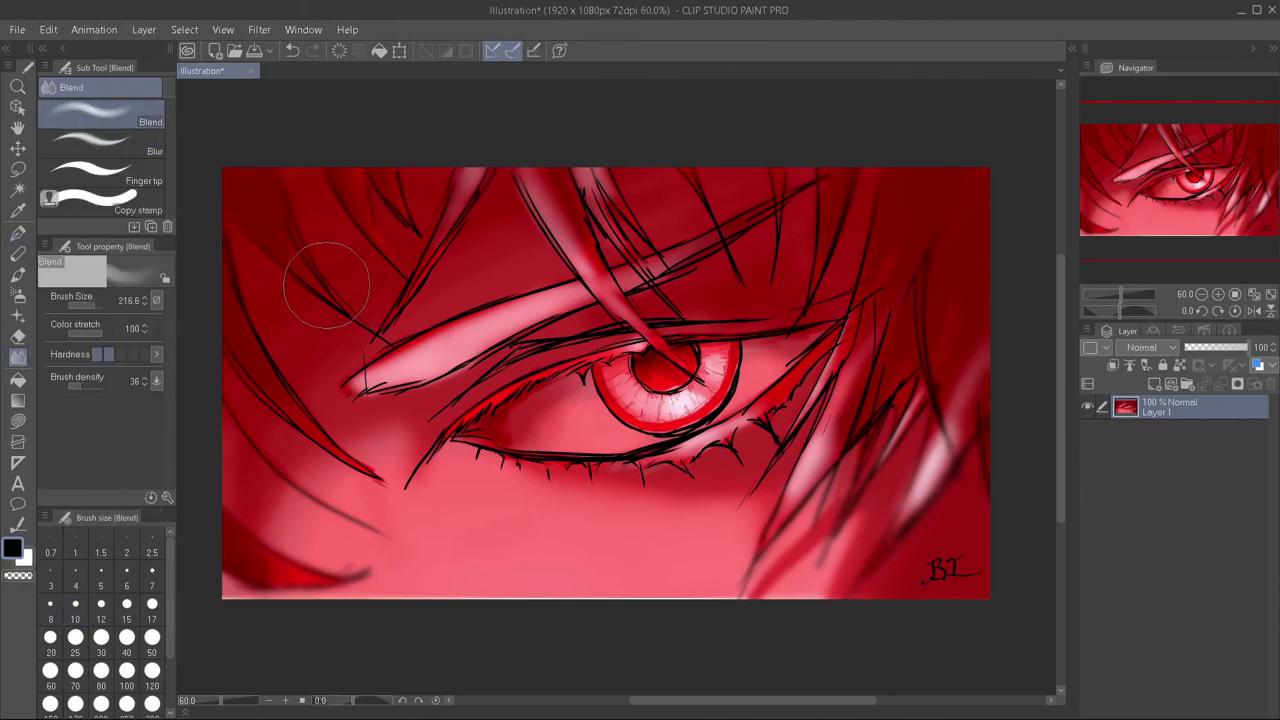
key("ctrl+z")
left_click_drag(84, 384, 77, 384)
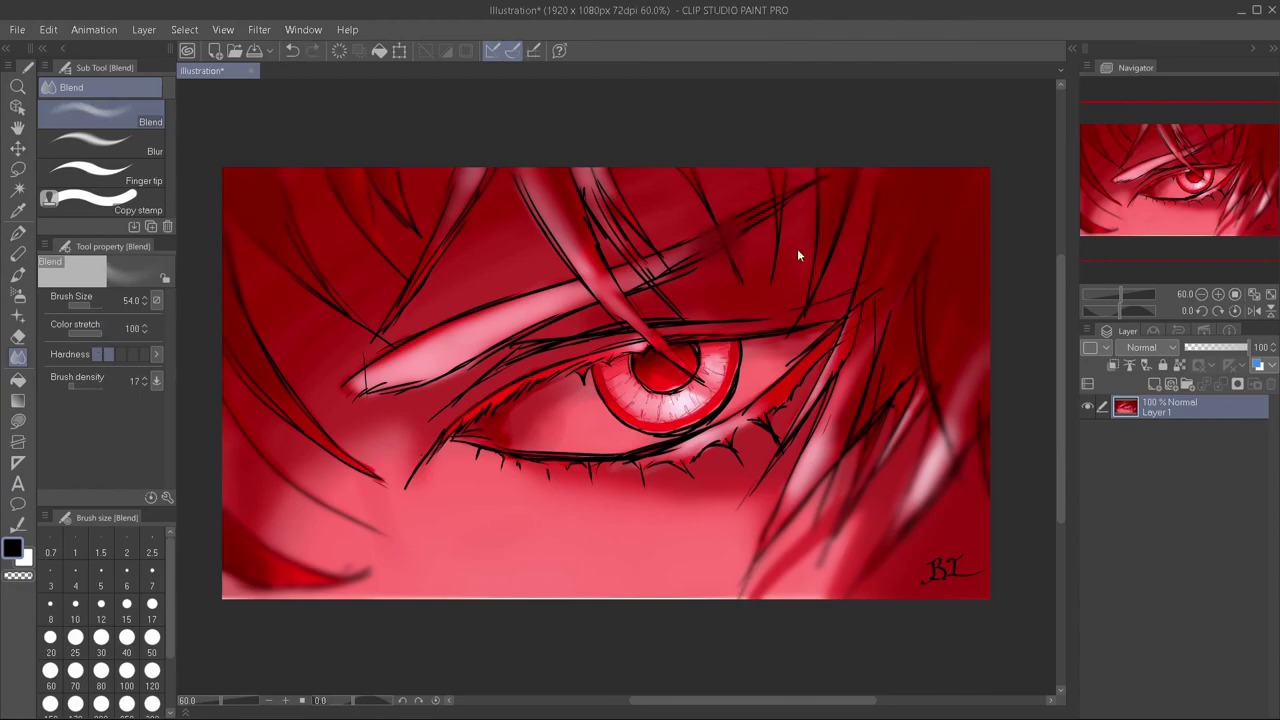
- Blur the hair along the top edge with a resized Blur brush
key("j")
key("bracketleft")
key("bracketleft")
key("bracketleft")
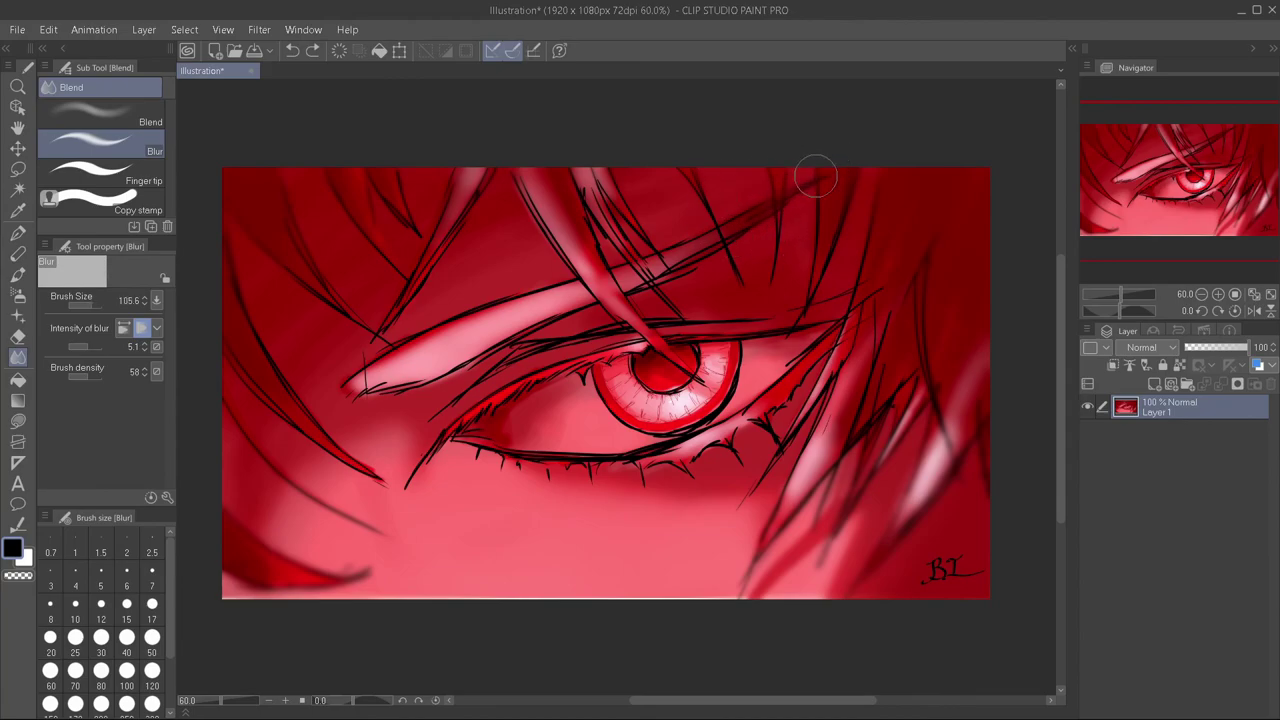
key("bracketright")
left_click_drag(781, 168, 824, 150)
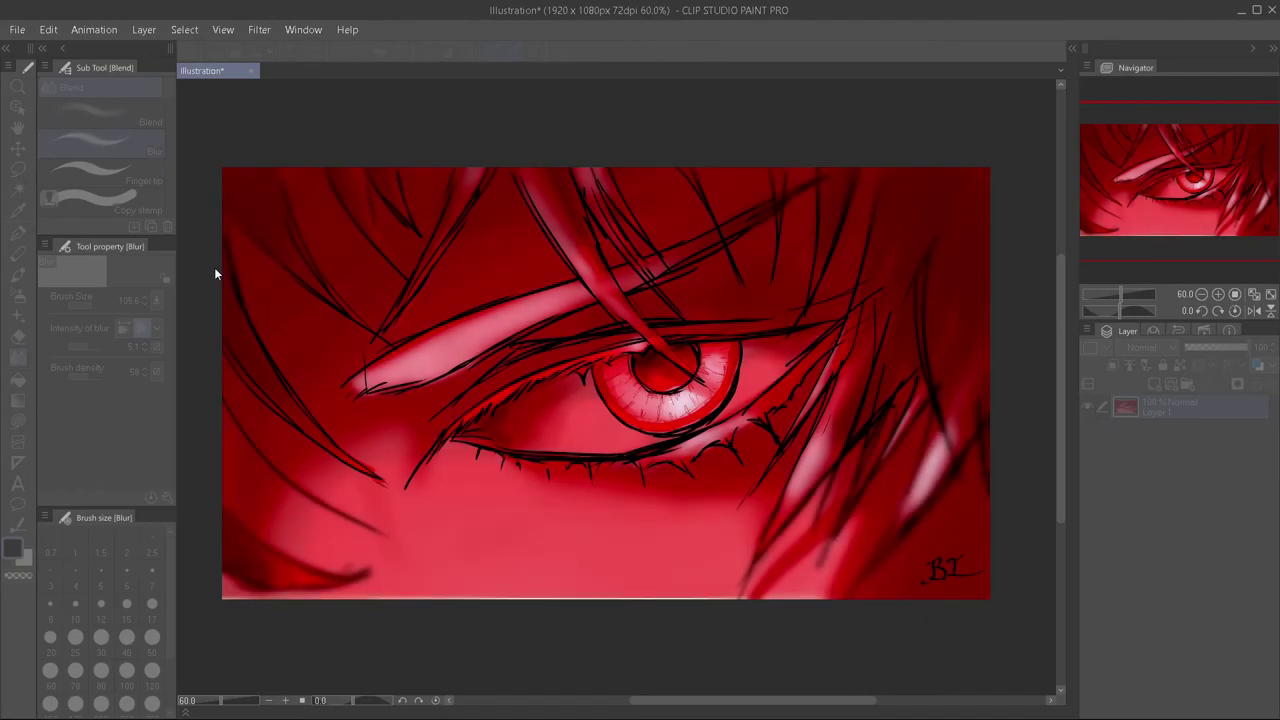
- Confirm the Tonal Correction so the eye illustration takes on deeper, more saturated reds
key("Return")
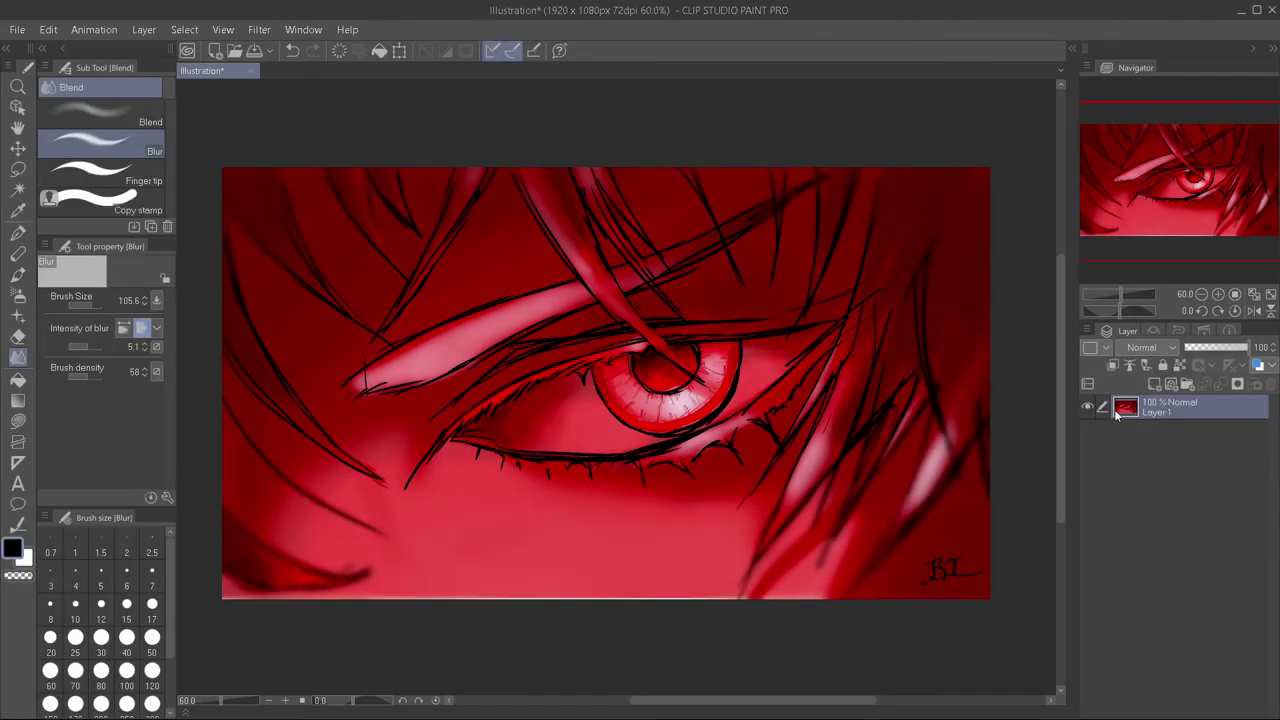